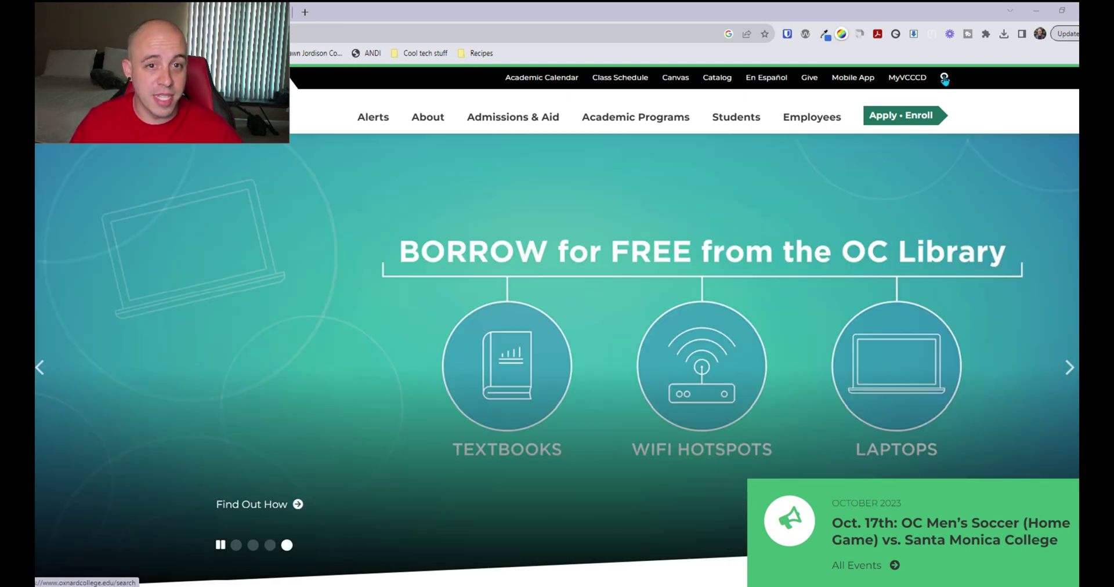
# Search the Oxnard College site for '.pdf' and open the College Catalog result
pyautogui.click(944, 79)
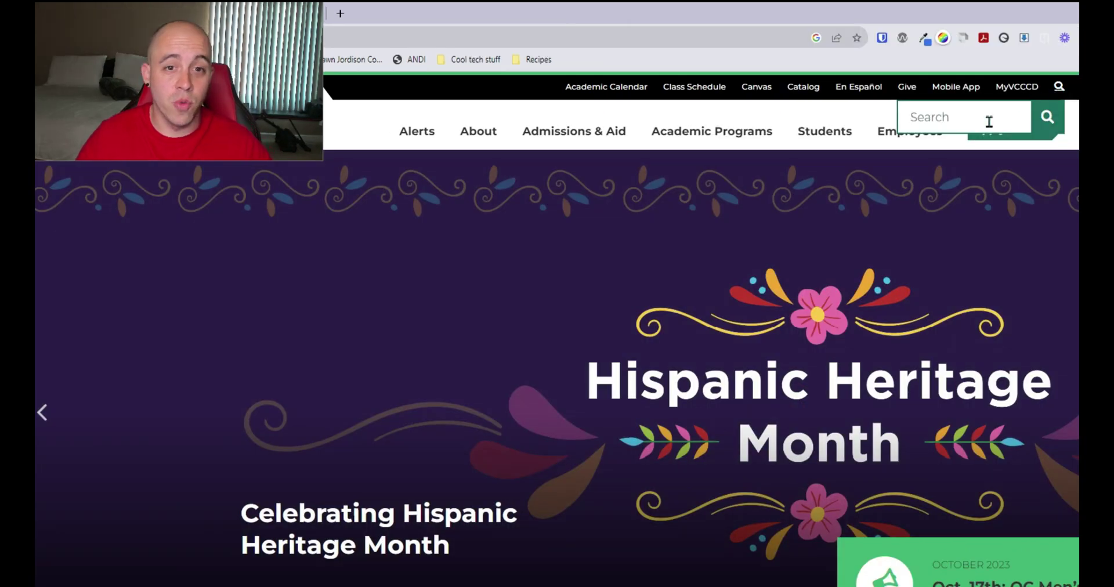
pyautogui.click(988, 121)
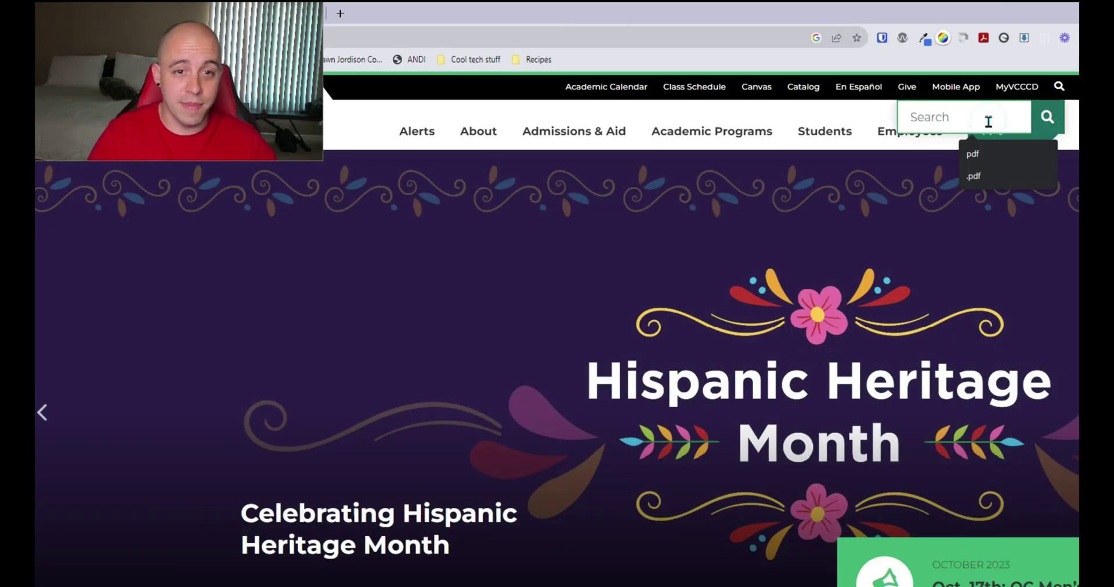
pyautogui.write('.pdf')
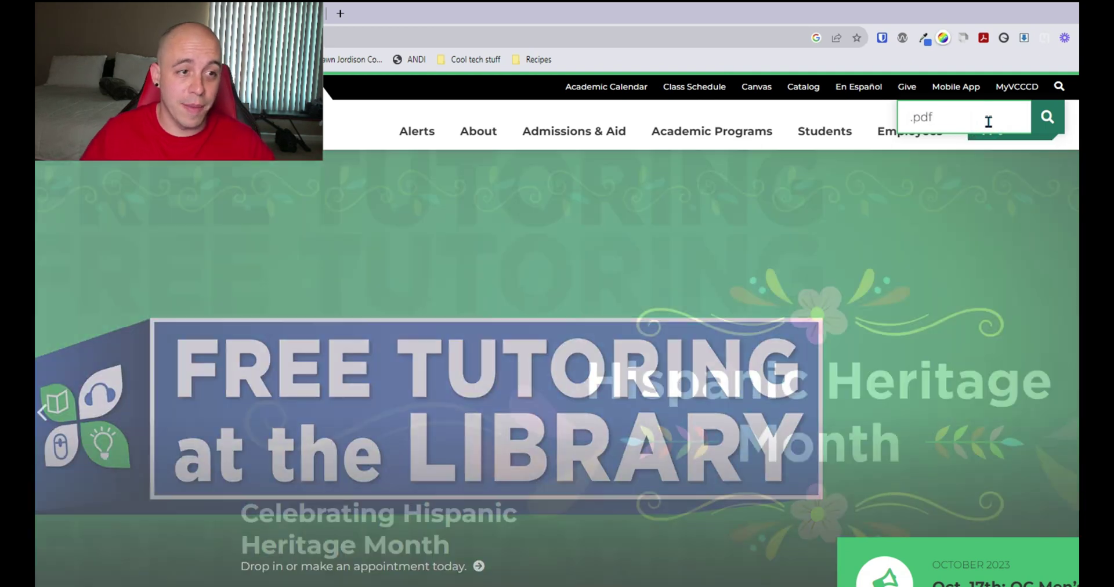
pyautogui.press('Return')
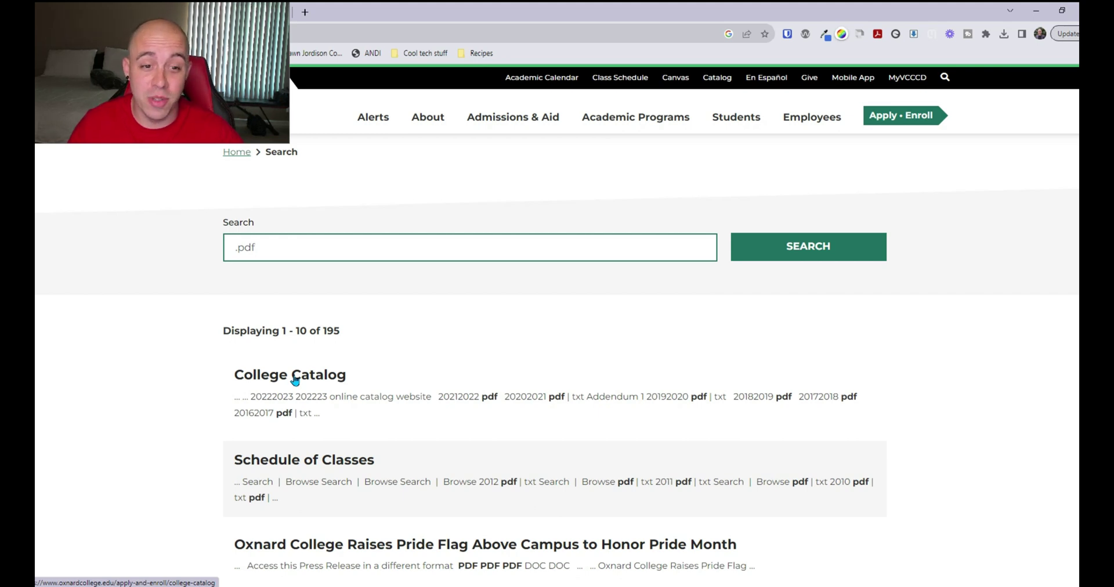
pyautogui.click(295, 380)
# Open the 2021-2022 catalog PDF from Previous Editions in the Acrobat desktop app
pyautogui.scroll(-5, 616, 284)
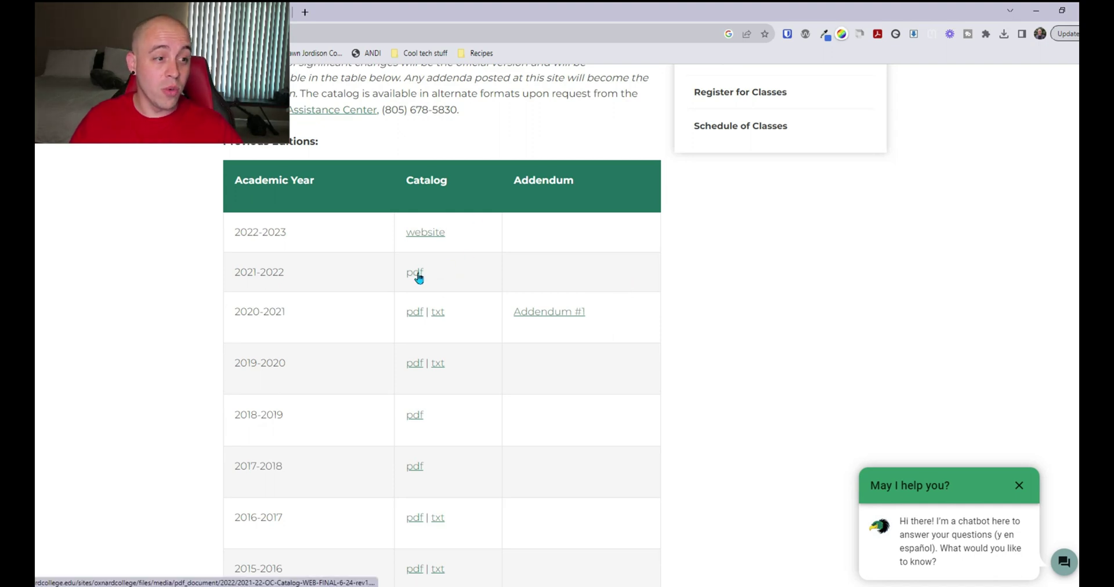
pyautogui.click(415, 274)
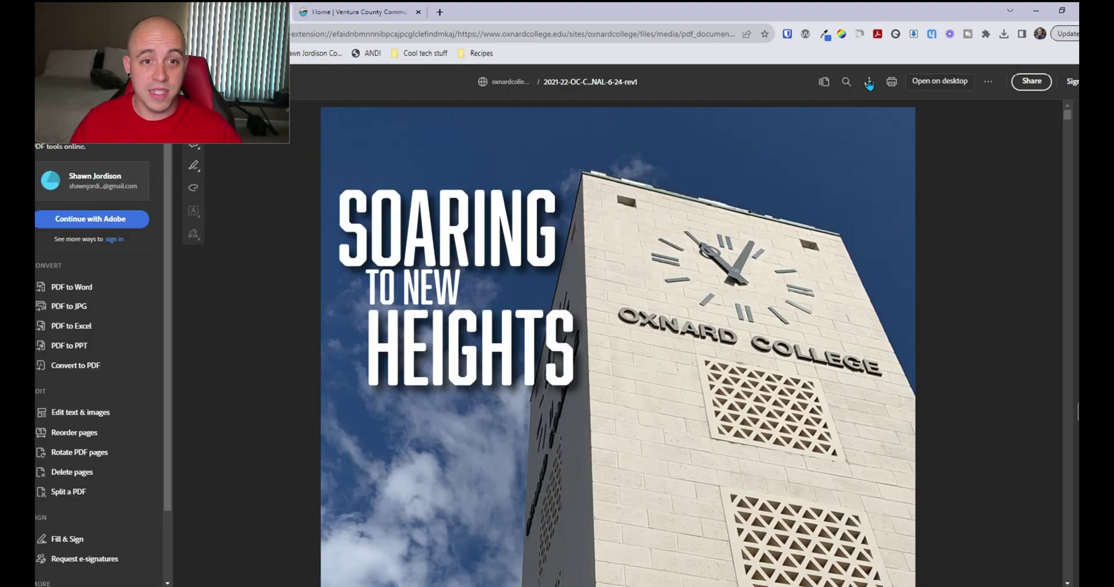
pyautogui.click(868, 79)
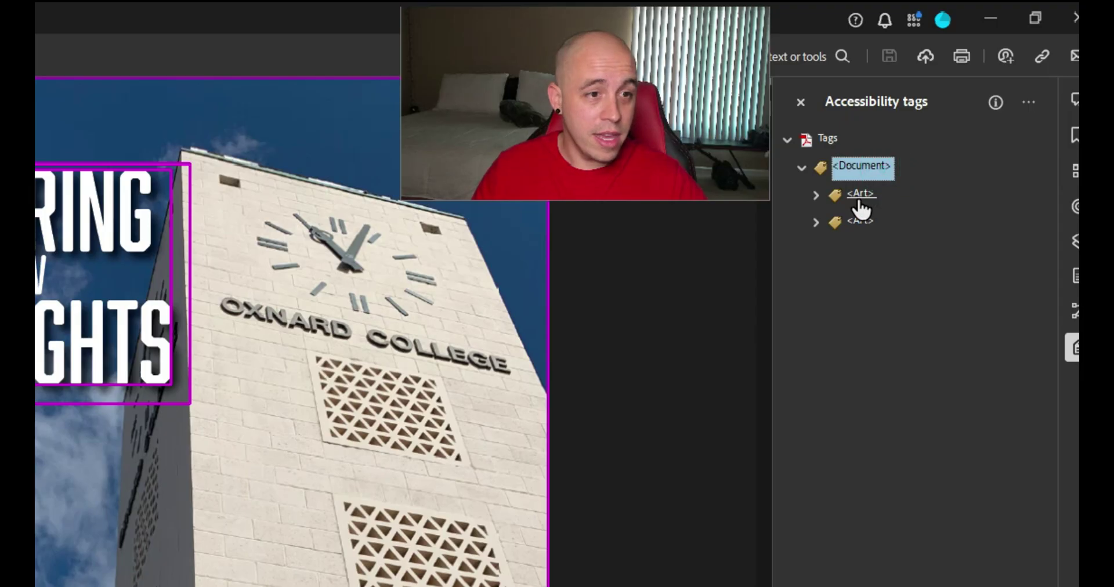
# Walk the catalog's tag tree from <Art> down through <Sect>, <P>, <Table> and <TR>, then back up
pyautogui.doubleClick(949, 122)
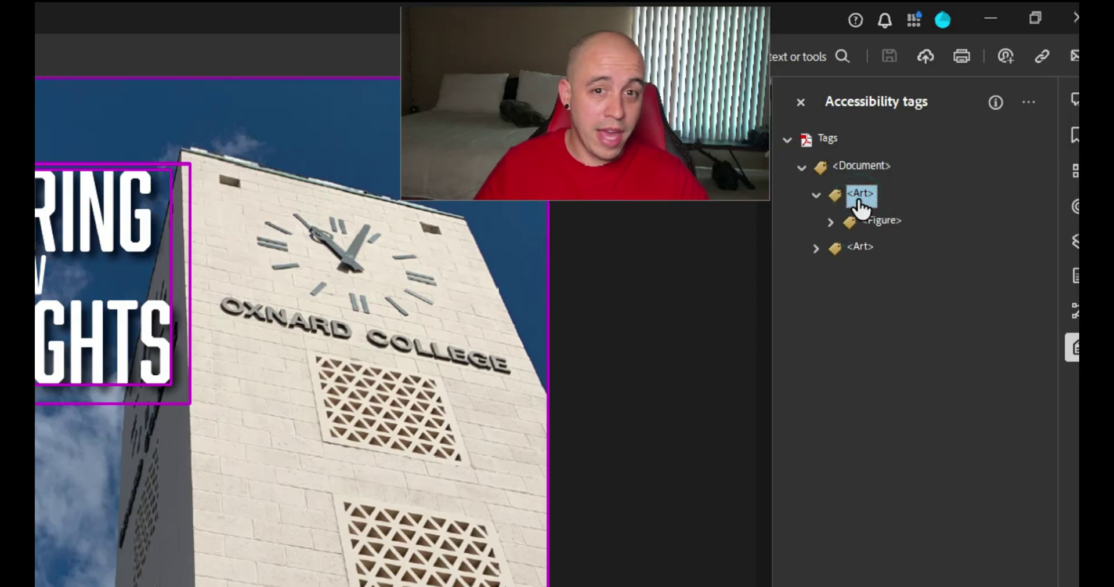
pyautogui.press('Down')
pyautogui.press('Down')
pyautogui.press('Right')
pyautogui.press('Right')
pyautogui.press('Right')
pyautogui.press('Right')
pyautogui.press('Right')
pyautogui.press('Down')
pyautogui.press('Down')
pyautogui.press('Right')
pyautogui.press('Right')
pyautogui.press('Down')
pyautogui.press('Down')
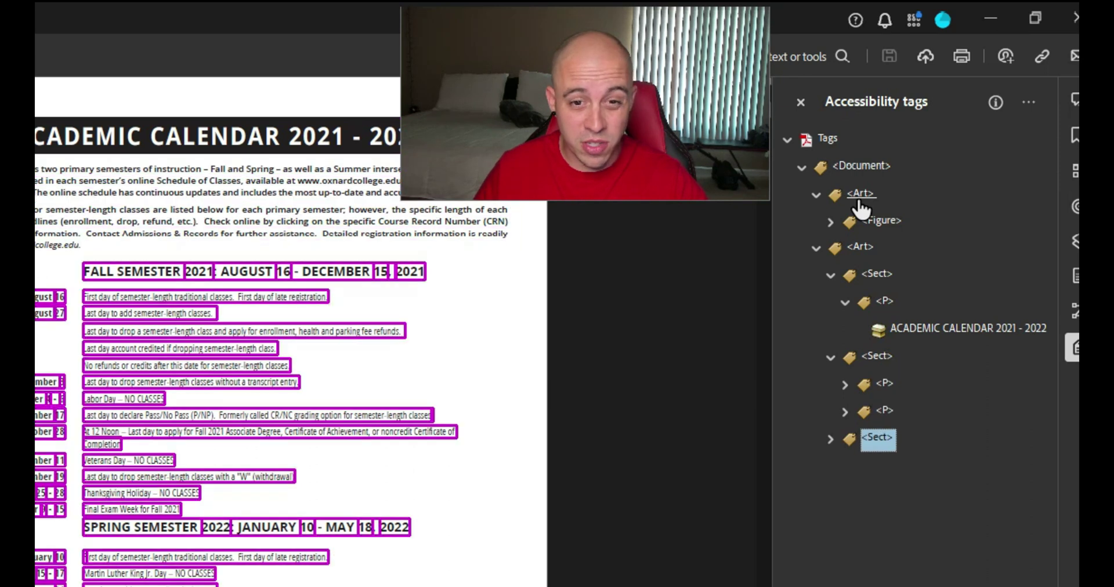
pyautogui.press('Right')
pyautogui.press('Right')
pyautogui.press('Right')
pyautogui.press('Right')
pyautogui.press('Right')
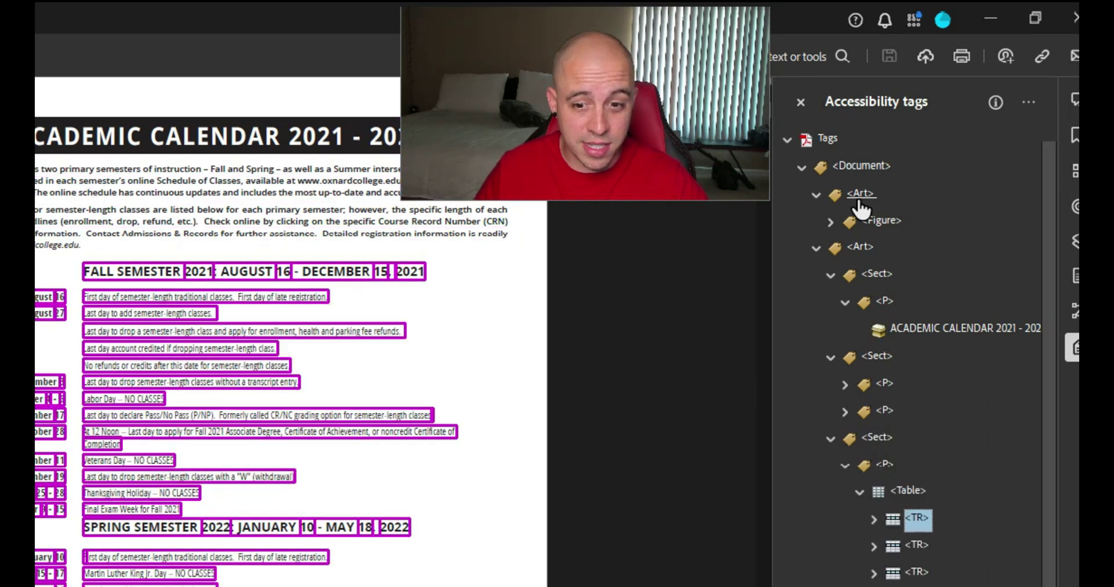
pyautogui.press('Right')
pyautogui.press('Down')
pyautogui.press('Down')
pyautogui.press('Down')
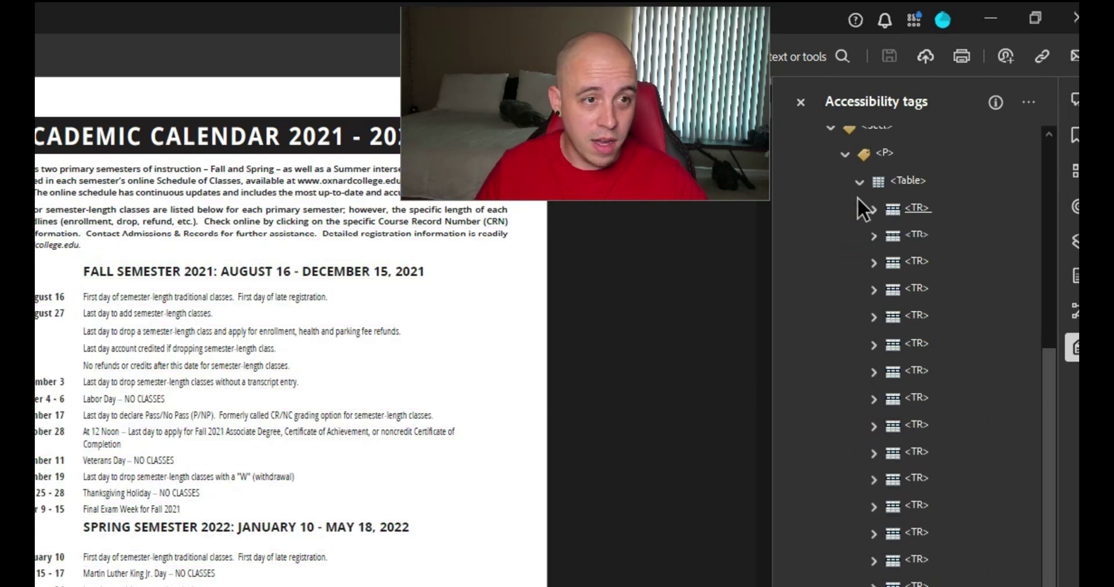
pyautogui.press('Up')
pyautogui.press('Up')
pyautogui.press('Up')
pyautogui.press('Up')
pyautogui.press('Up')
pyautogui.press('Up')
pyautogui.press('Up')
pyautogui.press('Up')
pyautogui.press('Up')
pyautogui.press('Up')
pyautogui.press('Up')
pyautogui.press('Up')
pyautogui.press('Down')
pyautogui.press('Down')
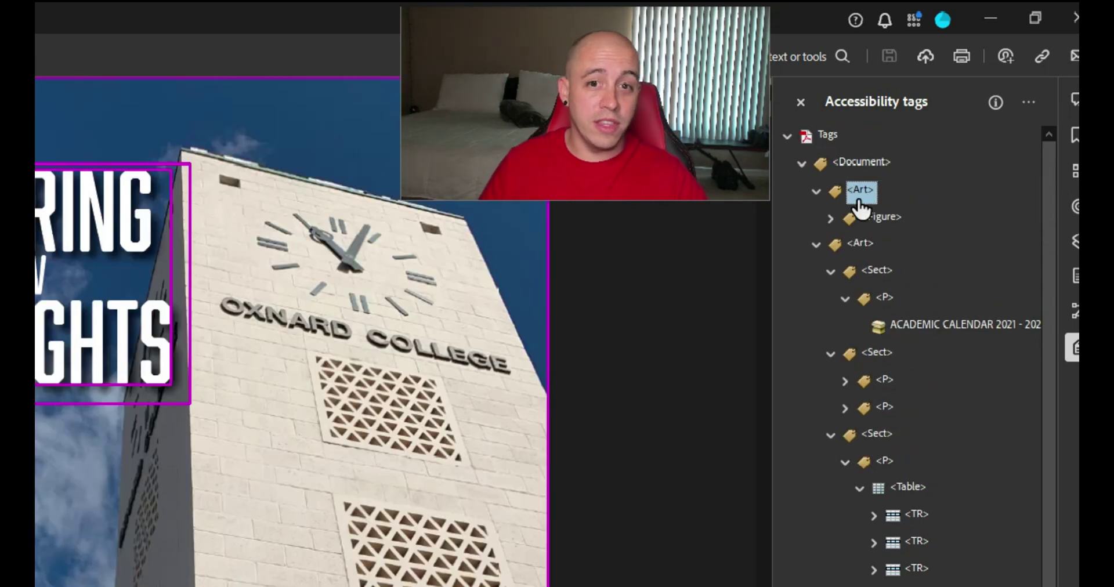
pyautogui.press('Down')
pyautogui.press('Down')
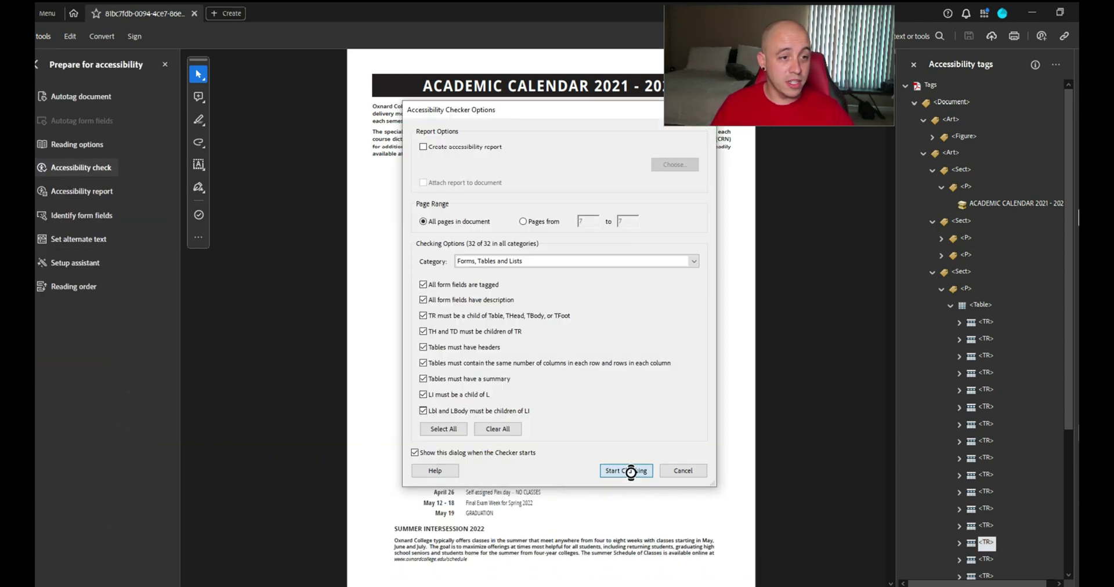
# Run the accessibility check and review the Tagged PDF, Title and Page Content results
pyautogui.click(629, 468)
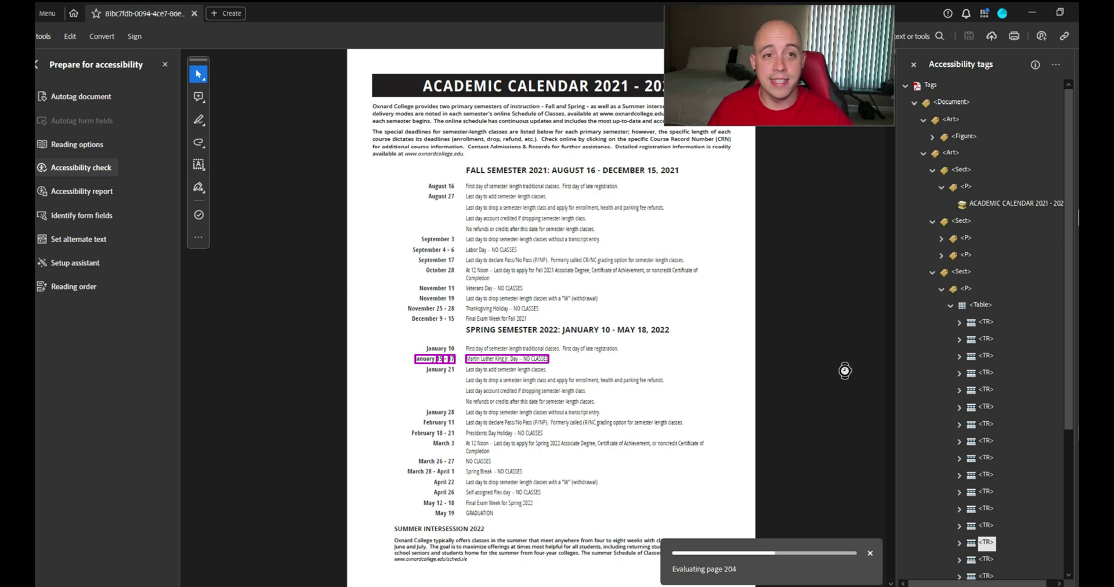
pyautogui.click(946, 145)
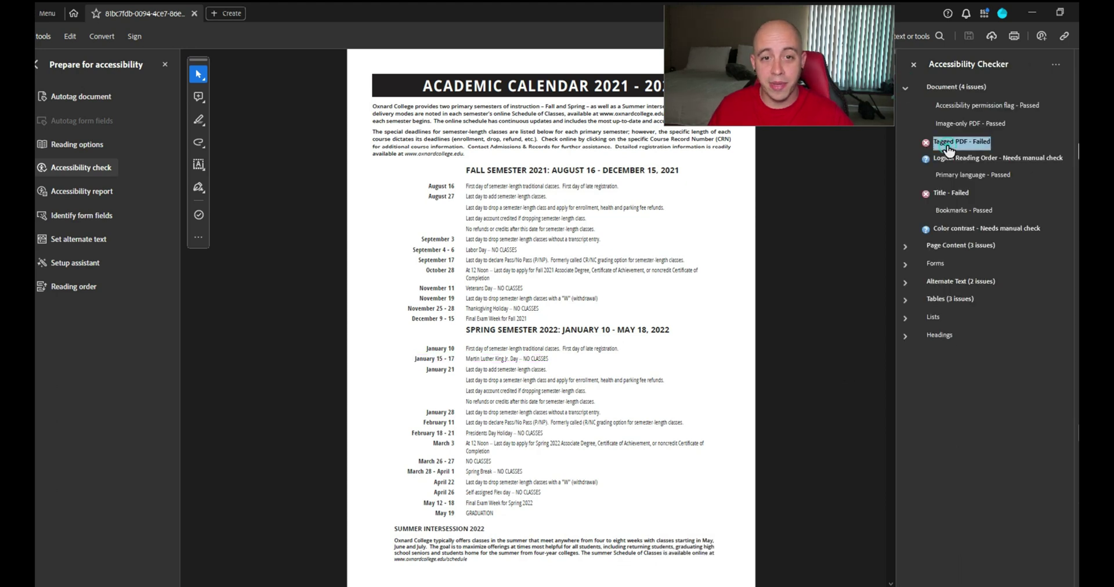
pyautogui.click(946, 195)
pyautogui.click(904, 246)
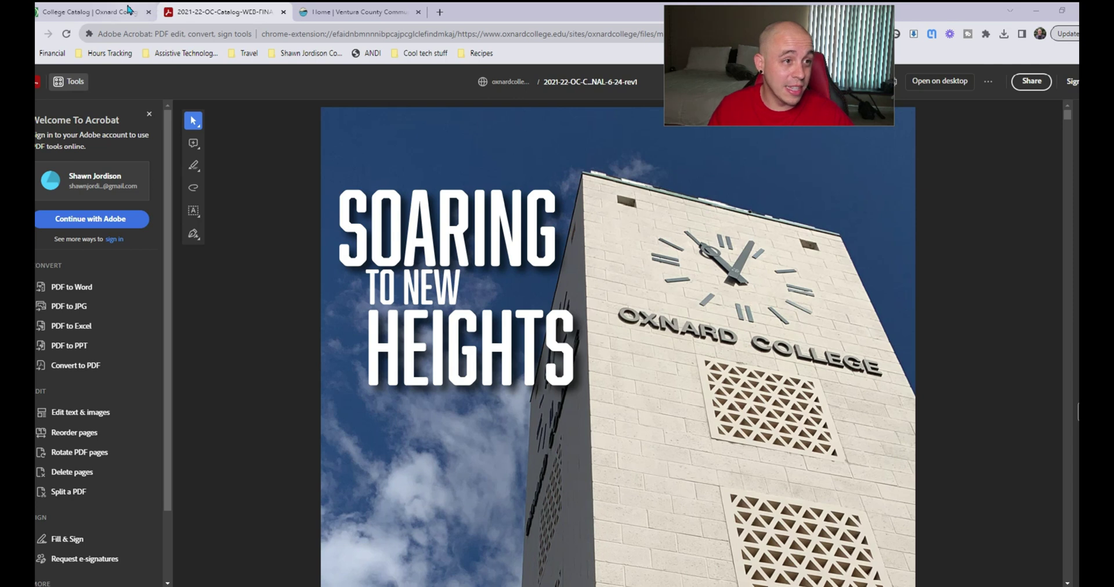
# From the search results, open the Pride Flag press release and its [PDF] version
pyautogui.click(69, 17)
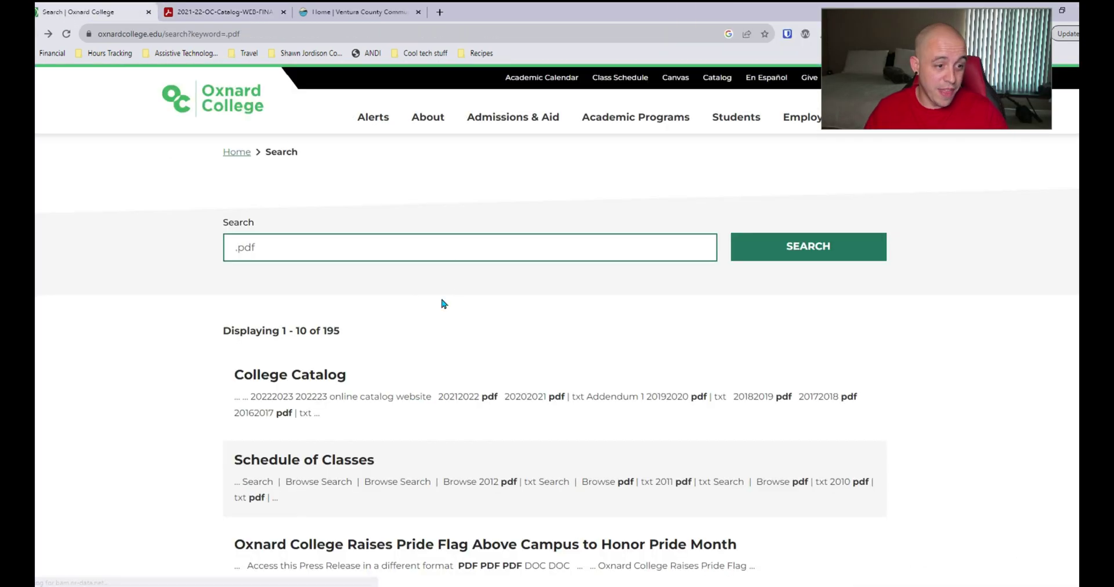
pyautogui.scroll(-3, 561, 321)
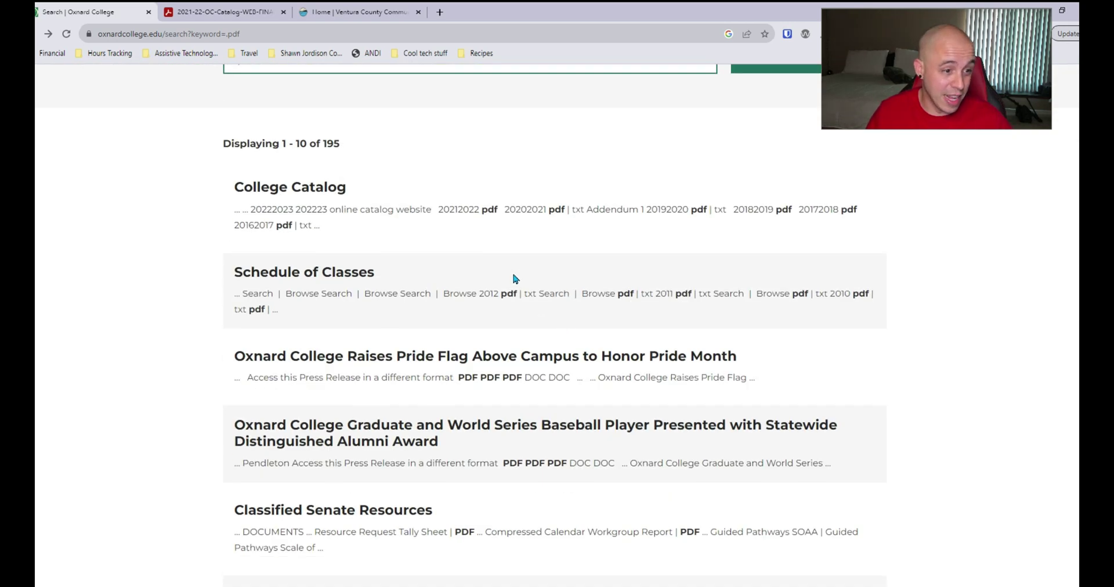
pyautogui.click(405, 357)
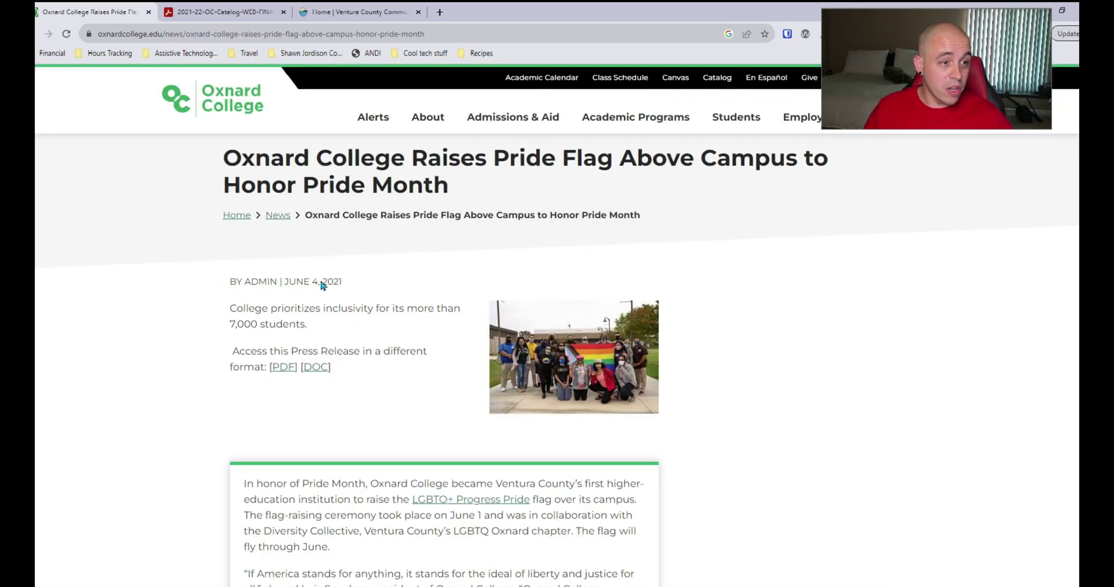
pyautogui.scroll(-3, 281, 363)
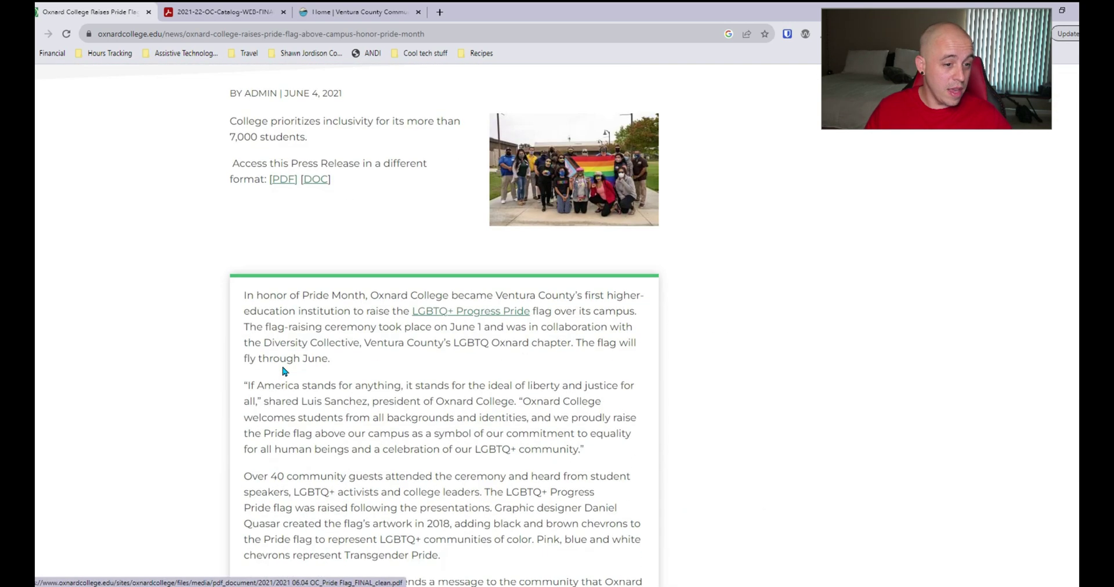
pyautogui.scroll(3, 280, 363)
pyautogui.click(283, 367)
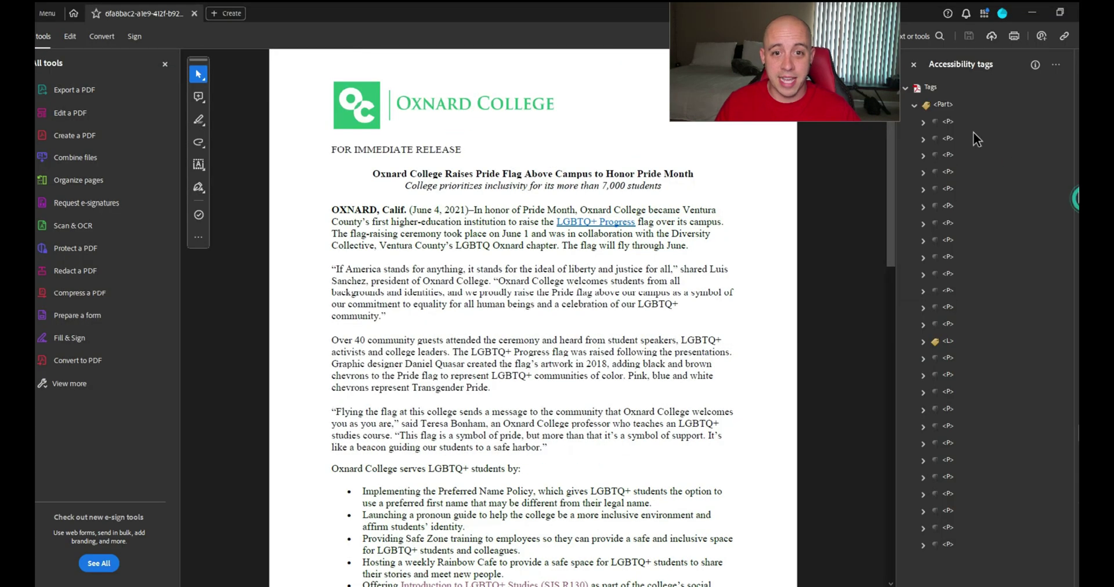
# Step through the press release's <P> tags in the Accessibility tags panel, ending at the root
pyautogui.click(943, 105)
pyautogui.click(948, 121)
pyautogui.click(949, 138)
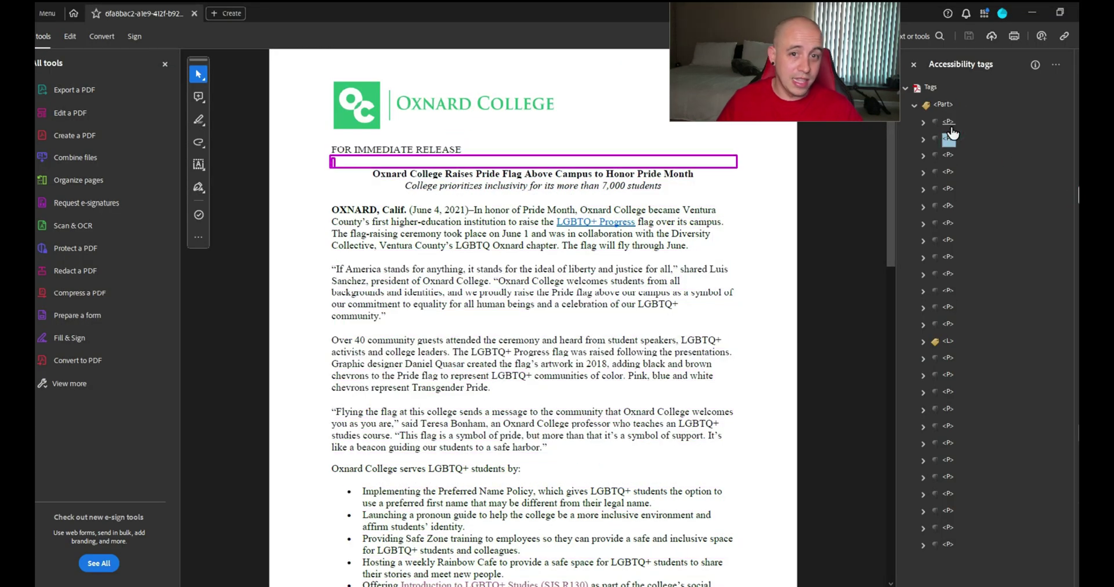
pyautogui.press('Down')
pyautogui.press('Down')
pyautogui.press('Down')
pyautogui.press('Down')
pyautogui.press('Down')
pyautogui.press('Down')
pyautogui.press('Down')
pyautogui.press('Down')
pyautogui.press('Down')
pyautogui.press('Down')
pyautogui.press('Down')
pyautogui.press('Down')
pyautogui.press('Down')
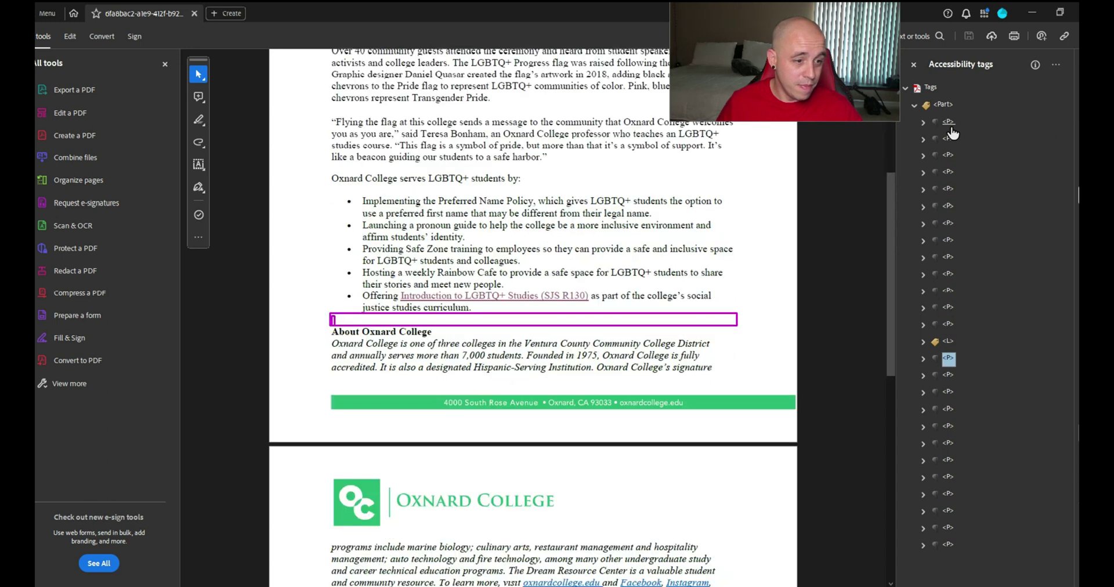
pyautogui.press('Down')
pyautogui.press('Down')
pyautogui.press('Down')
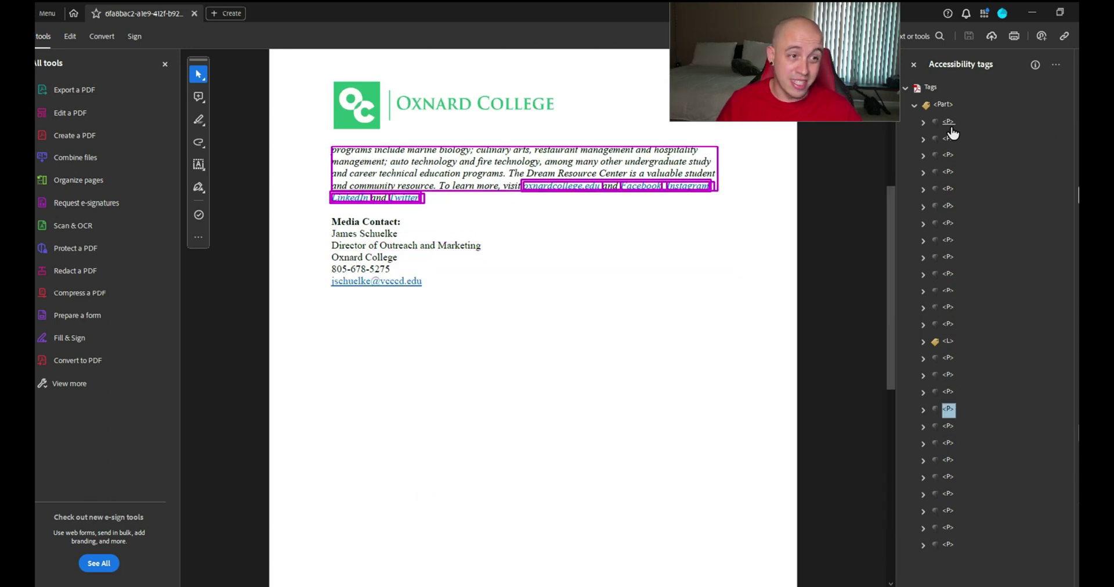
pyautogui.press('Home')
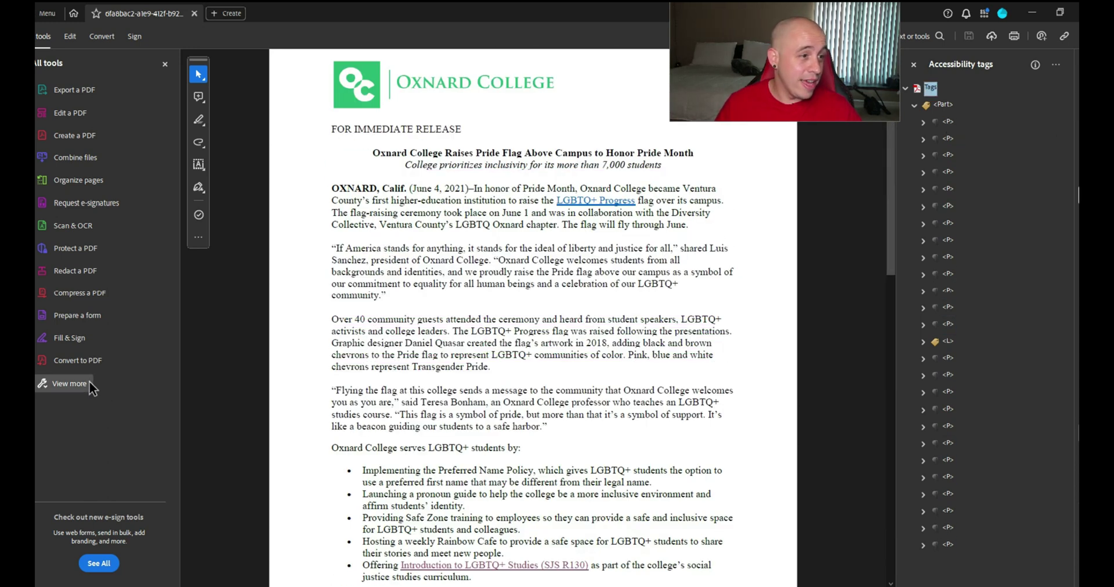
pyautogui.click(91, 386)
# Run the Accessibility Check on the press release and inspect the failed Title item
pyautogui.scroll(-4, 101, 417)
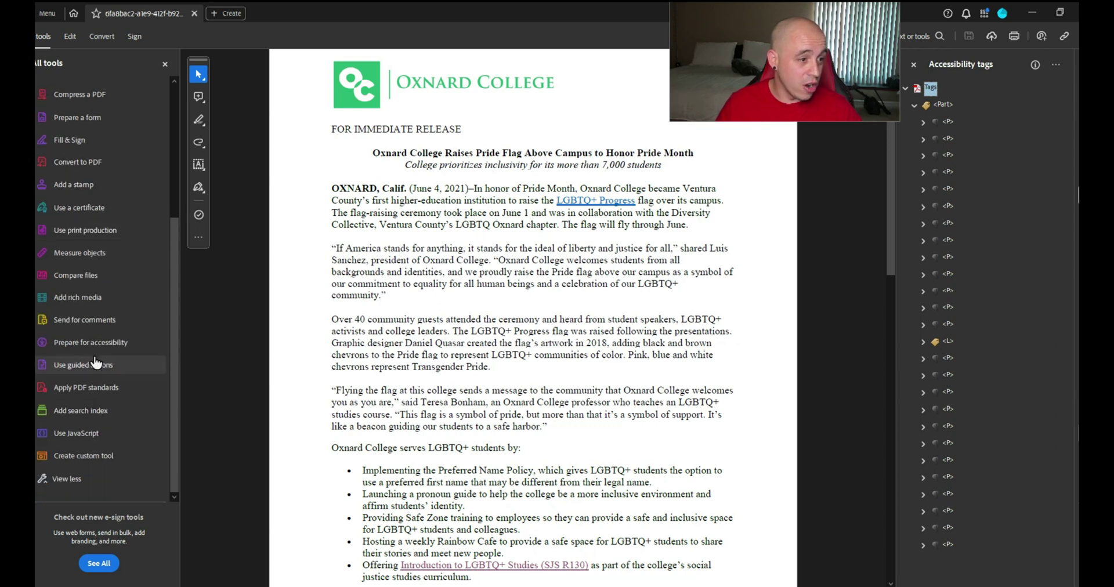
pyautogui.click(92, 343)
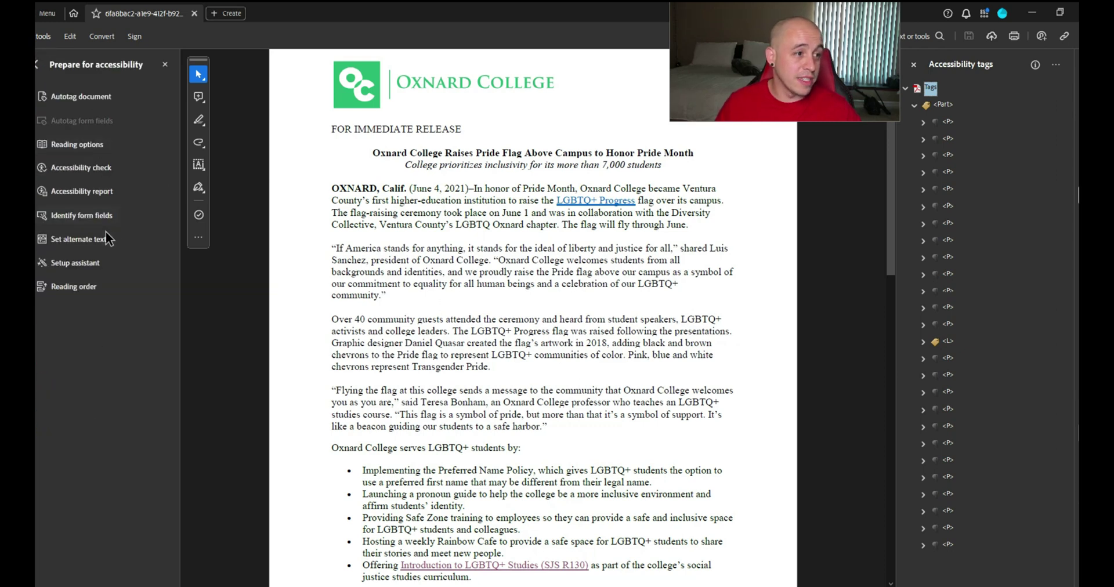
pyautogui.click(84, 167)
pyautogui.click(638, 469)
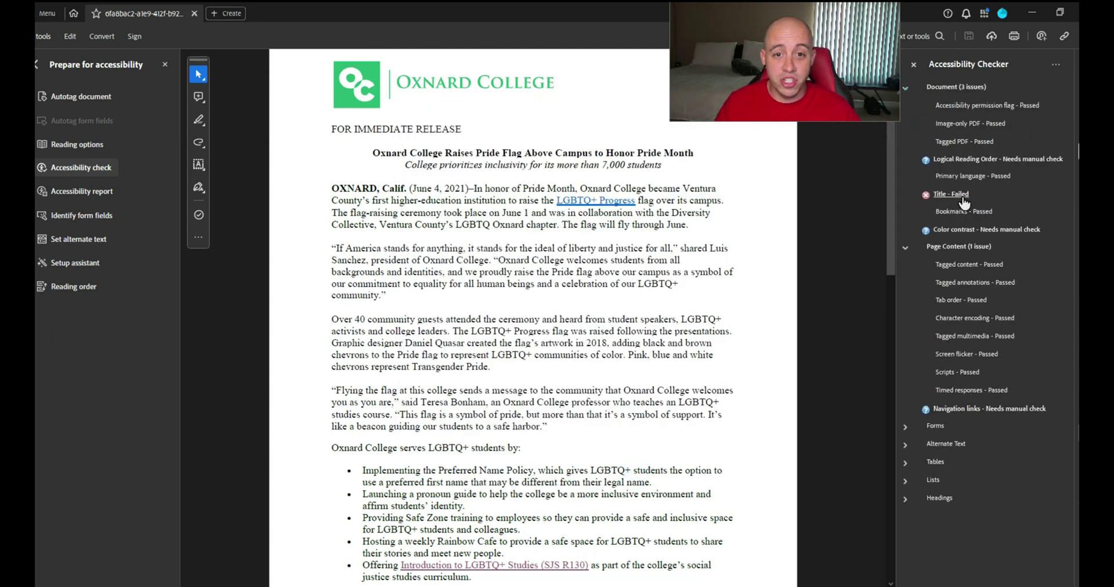
pyautogui.click(950, 194)
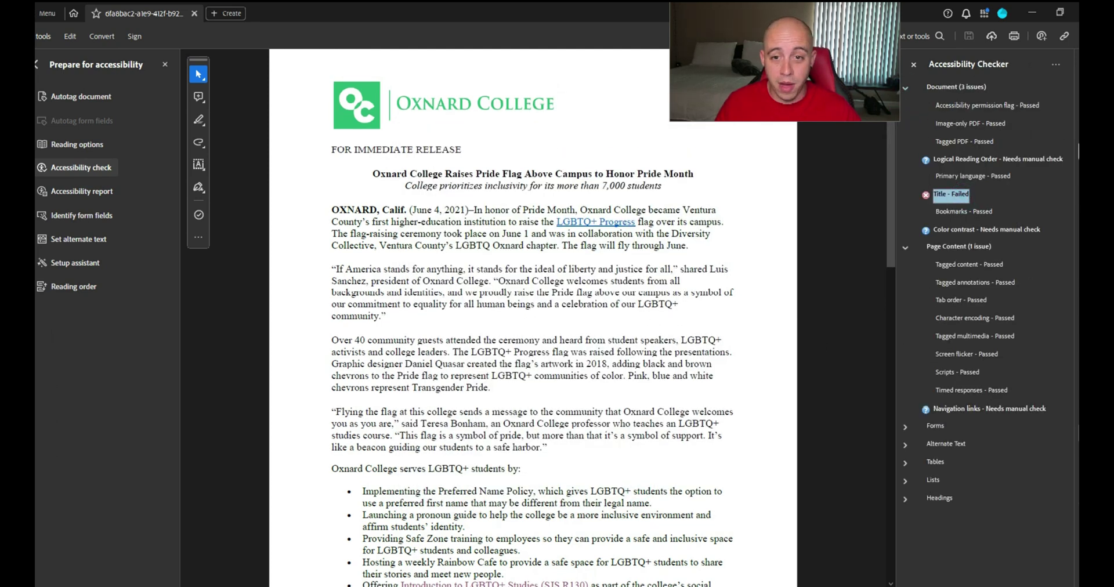
# Back in the tag tree, select the FOR IMMEDIATE RELEASE paragraph's tag
pyautogui.click(1056, 190)
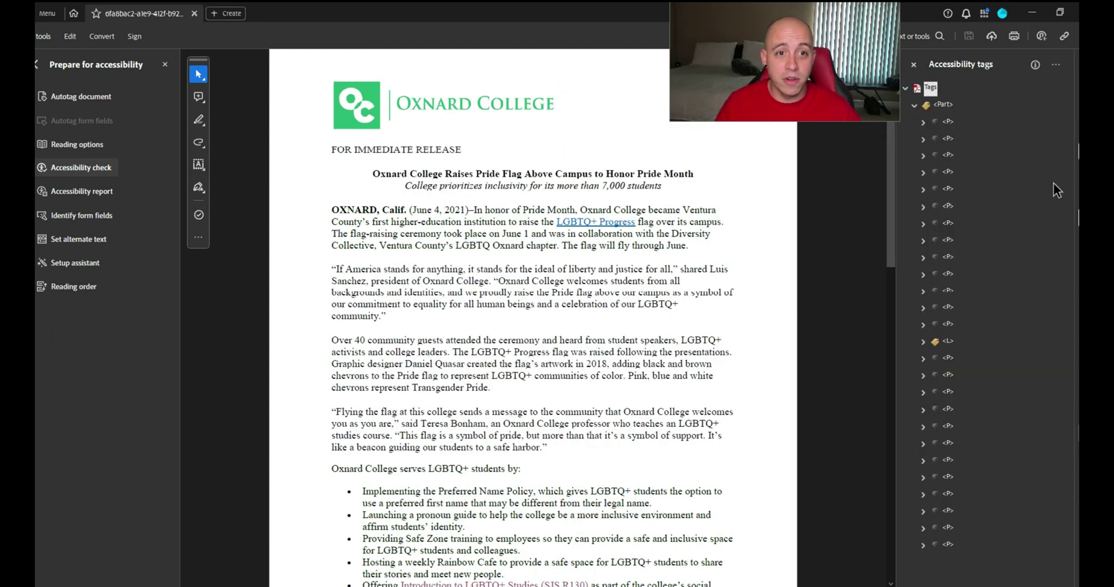
pyautogui.click(944, 122)
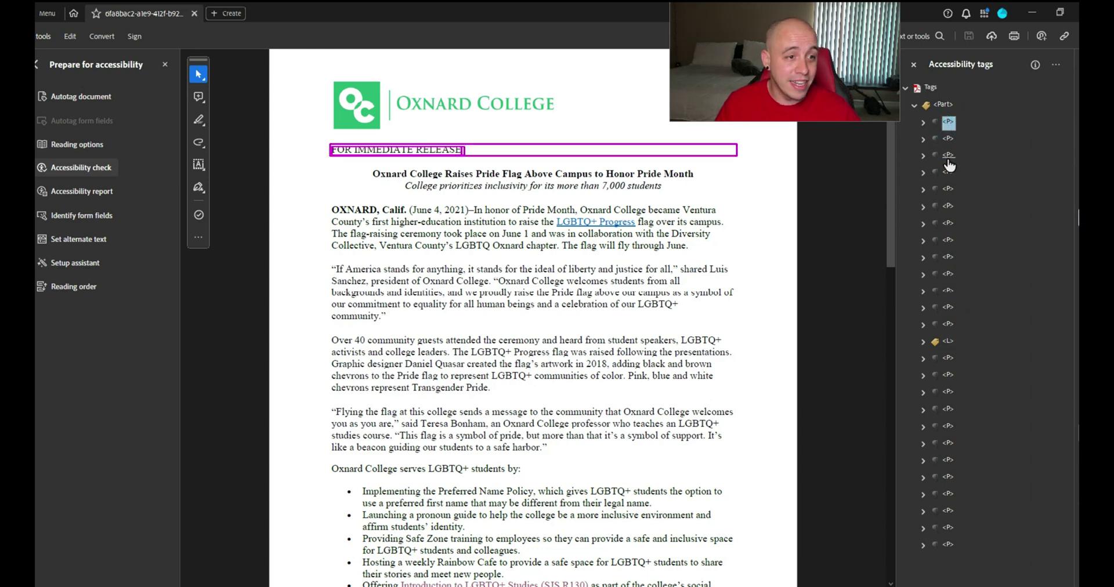
pyautogui.scroll(-15, 746, 232)
pyautogui.scroll(2, 746, 233)
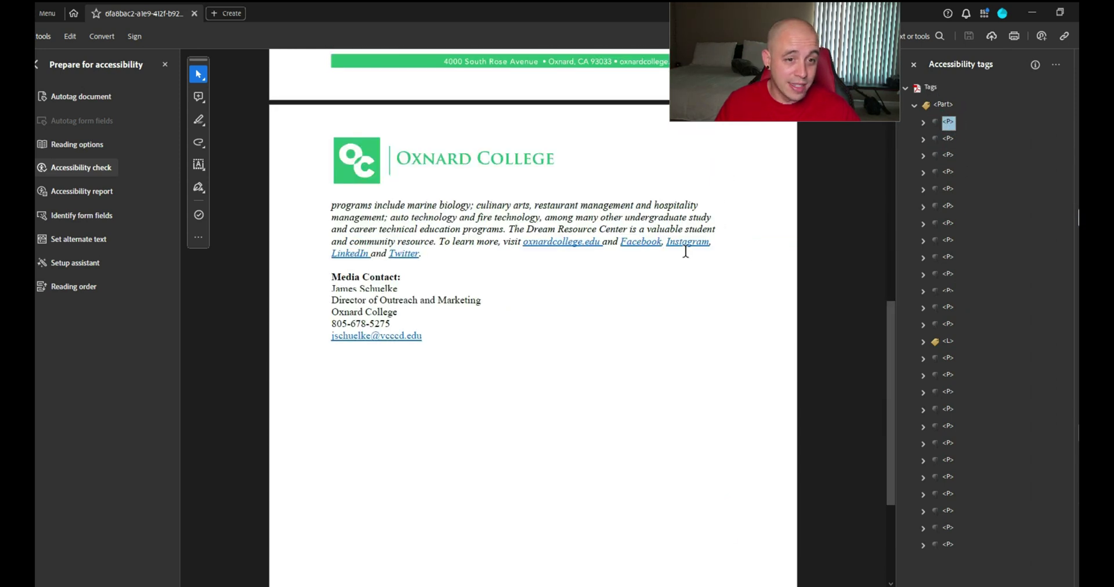
pyautogui.scroll(13, 422, 141)
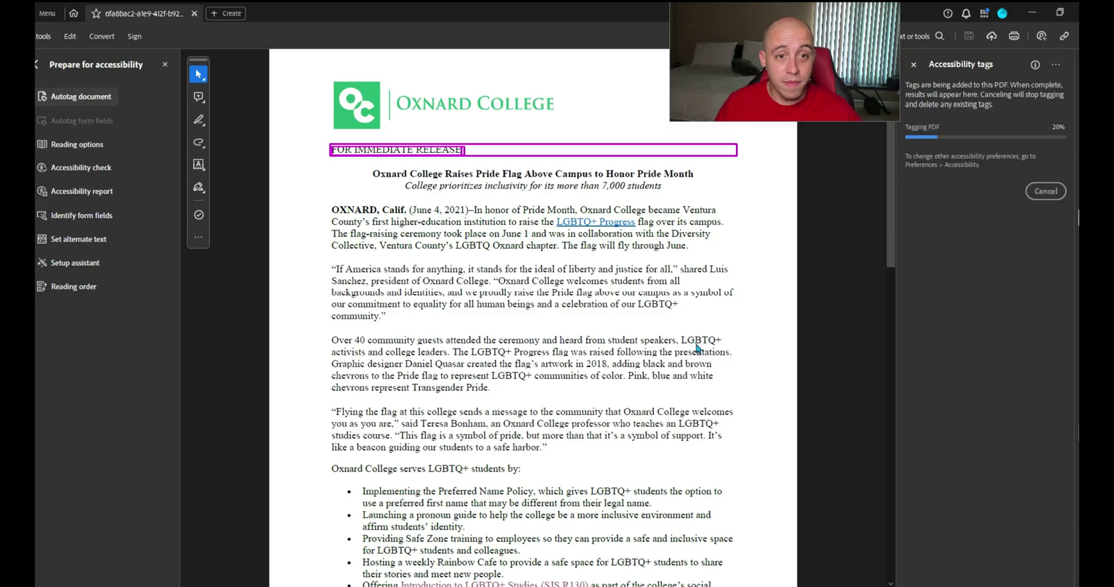
# Autotag the document and confirm the first section's headline is tagged H1
pyautogui.click(691, 348)
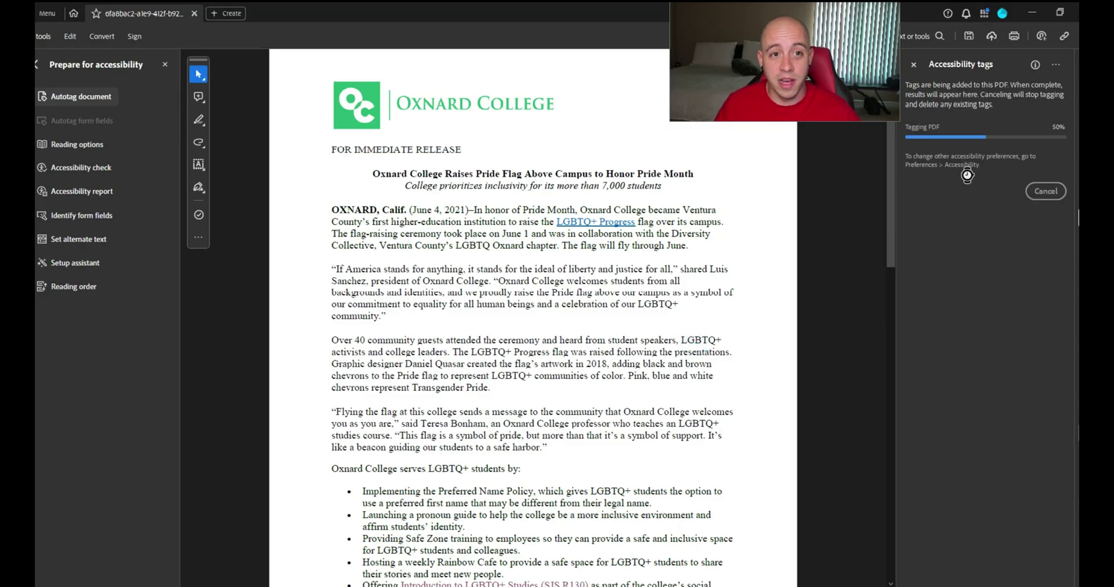
pyautogui.click(958, 107)
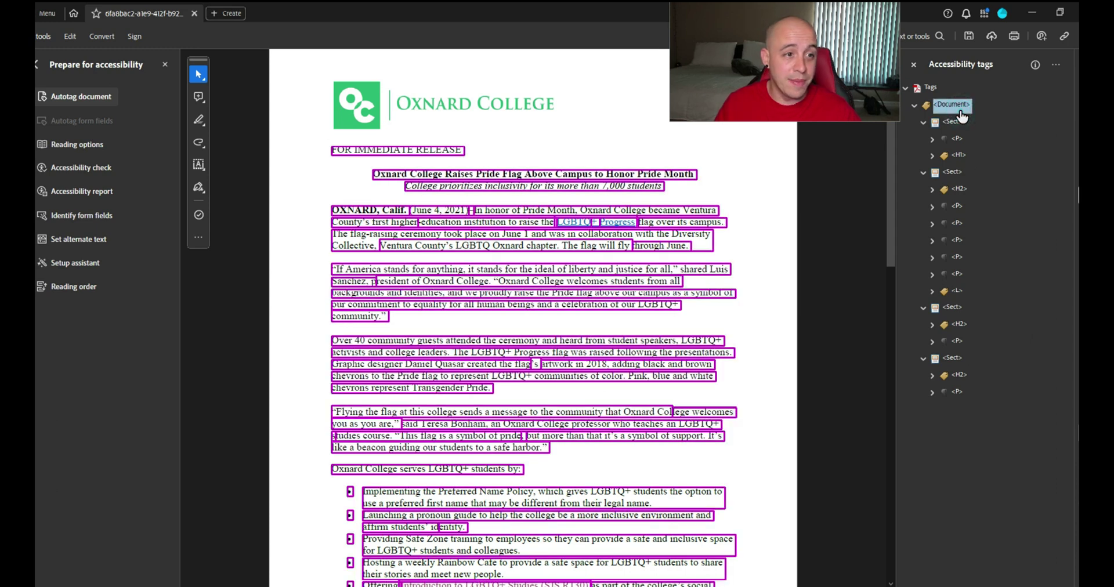
pyautogui.click(954, 121)
pyautogui.click(957, 140)
pyautogui.click(958, 154)
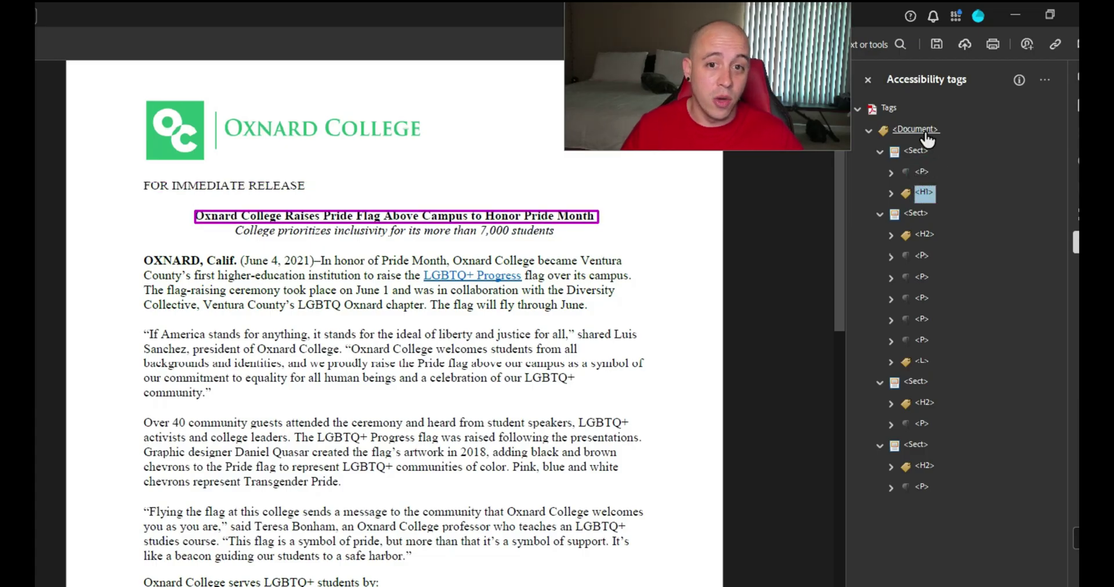
# Inspect the first body paragraph's span tags and its link reference, including the Progress span
pyautogui.press('Down')
pyautogui.press('Down')
pyautogui.press('Down')
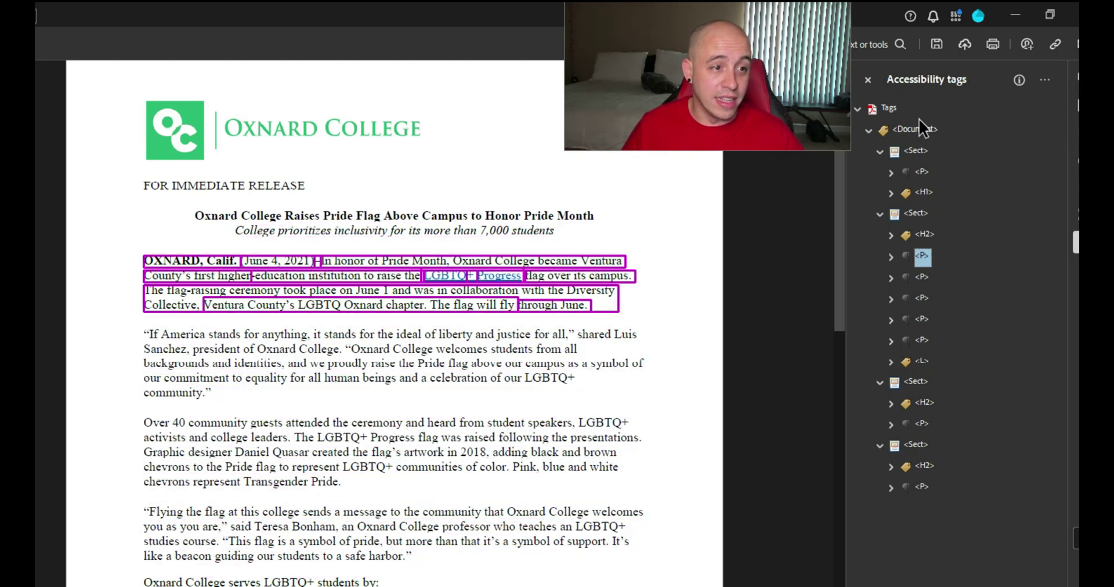
pyautogui.press('Right')
pyautogui.press('Down')
pyautogui.press('Down')
pyautogui.press('Down')
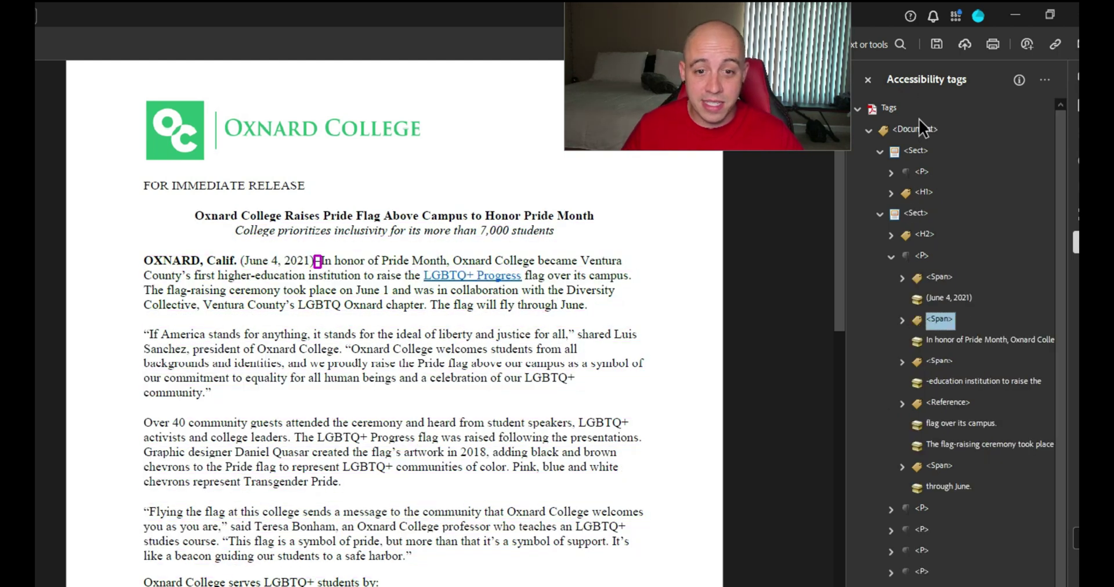
pyautogui.press('Down')
pyautogui.press('Down')
pyautogui.press('Down')
pyautogui.press('Down')
pyautogui.press('Right')
pyautogui.press('Down')
pyautogui.press('Down')
pyautogui.press('Up')
pyautogui.press('Up')
pyautogui.press('Down')
pyautogui.press('Down')
pyautogui.press('Down')
pyautogui.press('Down')
pyautogui.press('Down')
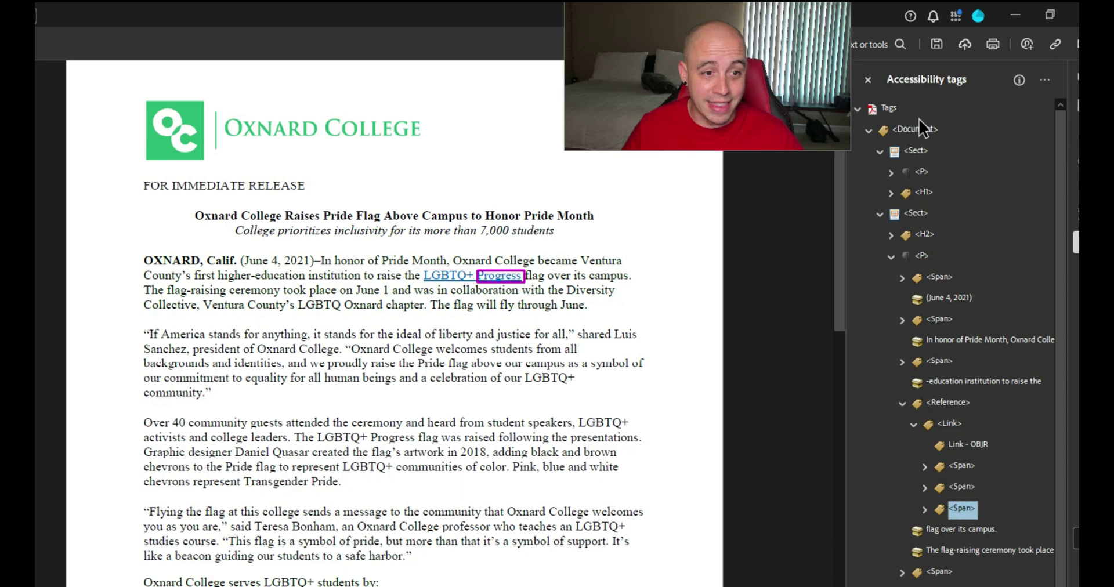
pyautogui.press('Down')
pyautogui.press('Down')
pyautogui.press('Down')
pyautogui.press('Down')
pyautogui.press('Down')
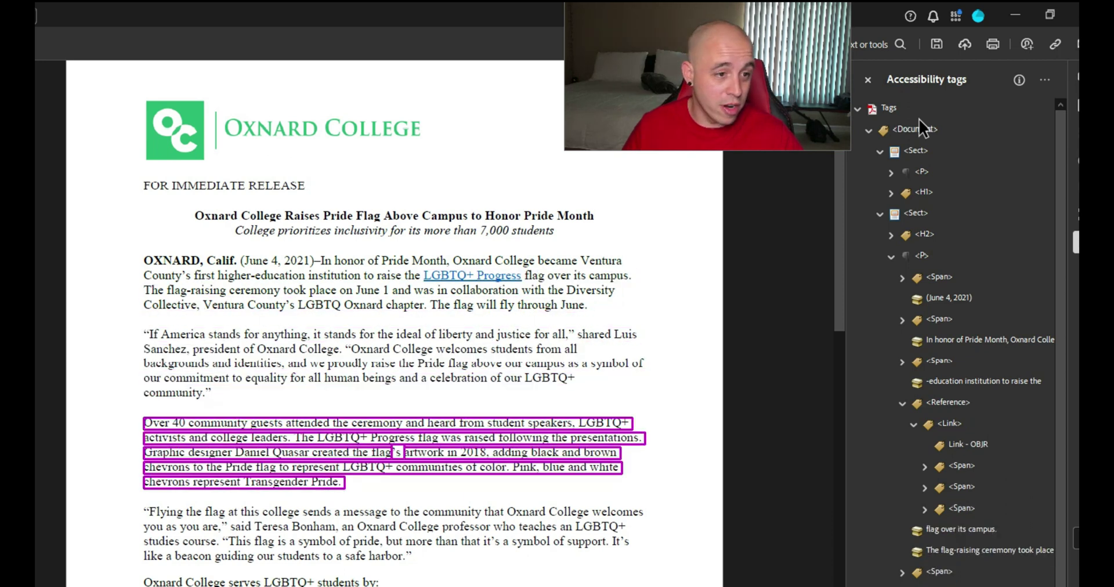
# Review the About Oxnard College paragraph and bullet list tags, then collapse the paragraph tag
pyautogui.press('Down')
pyautogui.press('Down')
pyautogui.press('Down')
pyautogui.press('Up')
pyautogui.press('Down')
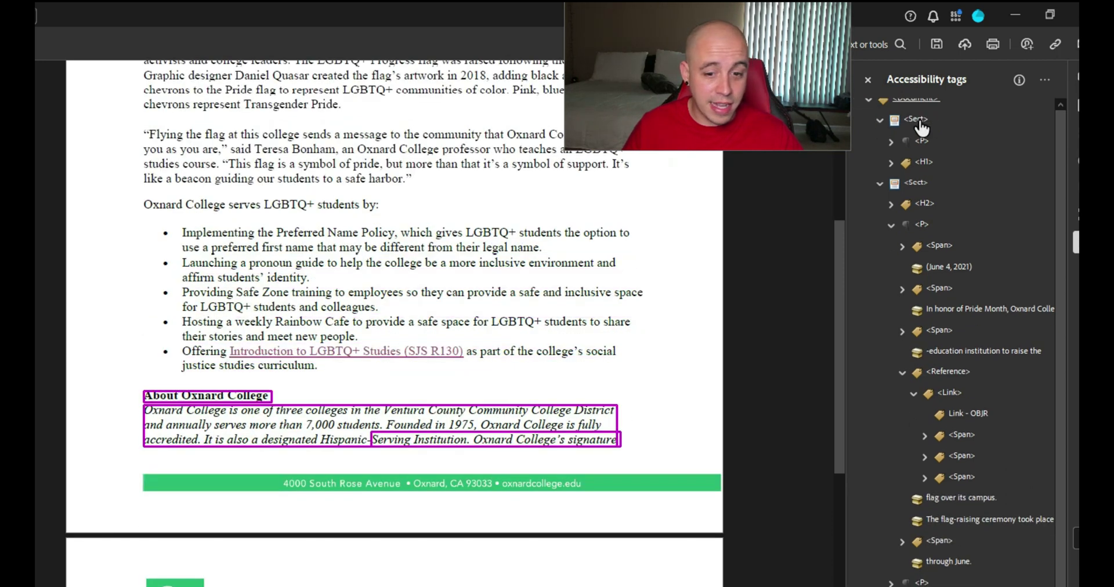
pyautogui.press('Down')
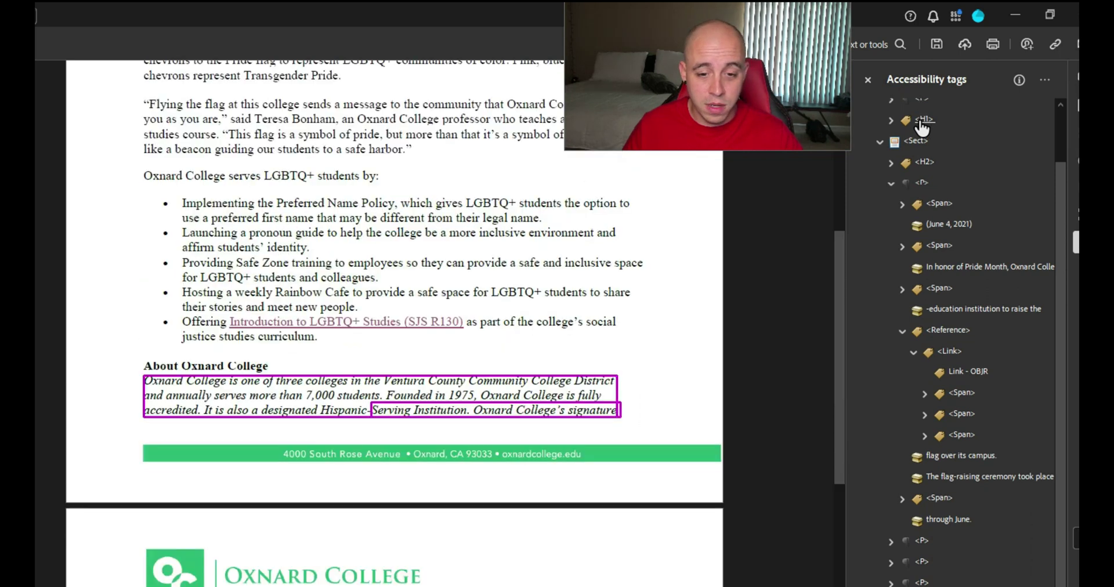
pyautogui.press('Down')
pyautogui.press('Down')
pyautogui.press('Up')
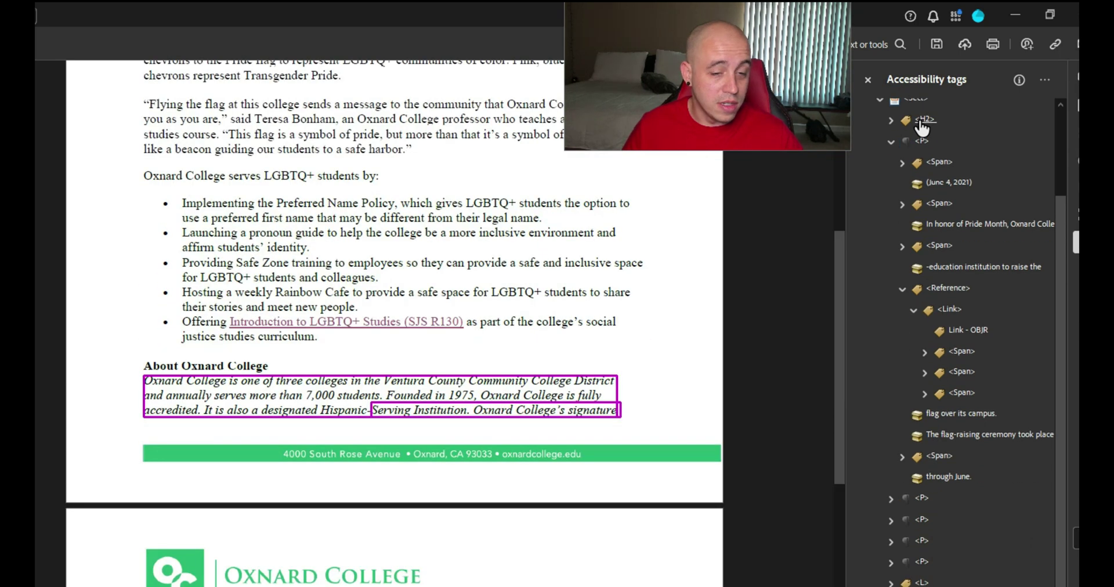
pyautogui.scroll(3, 930, 264)
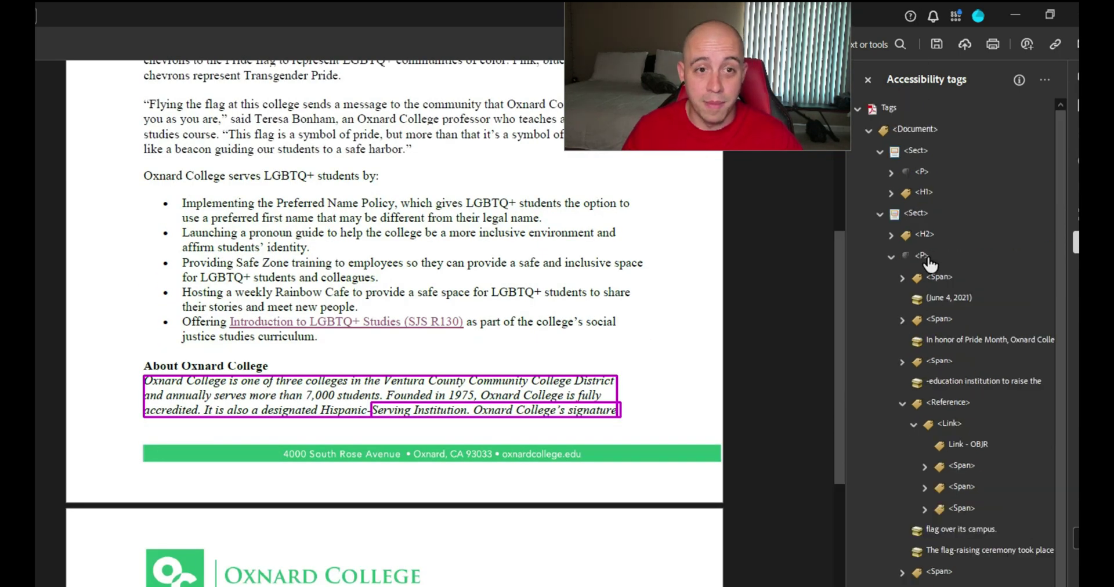
pyautogui.click(889, 255)
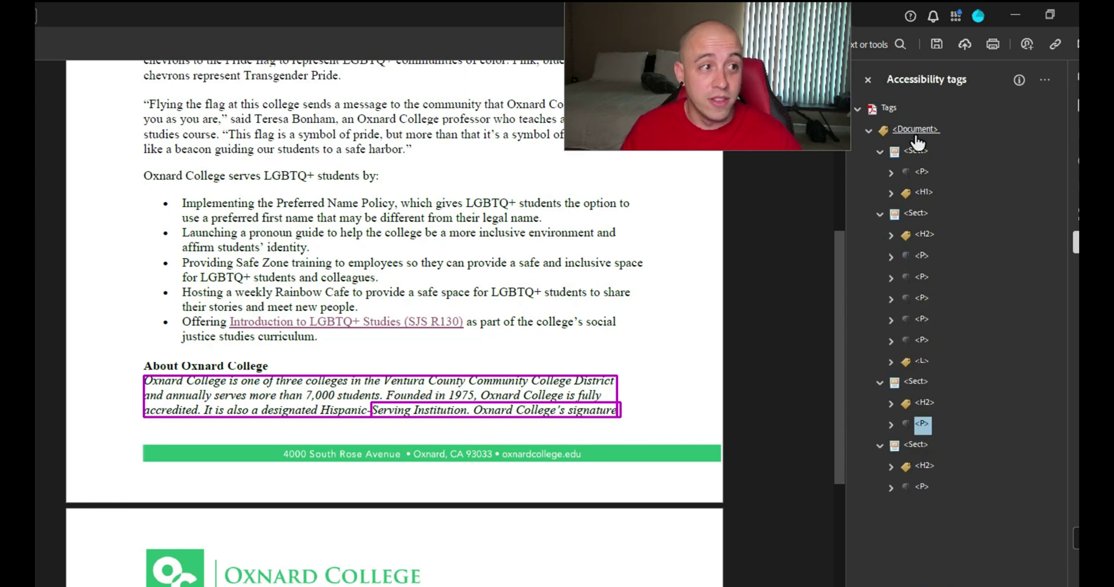
pyautogui.scroll(5, 386, 226)
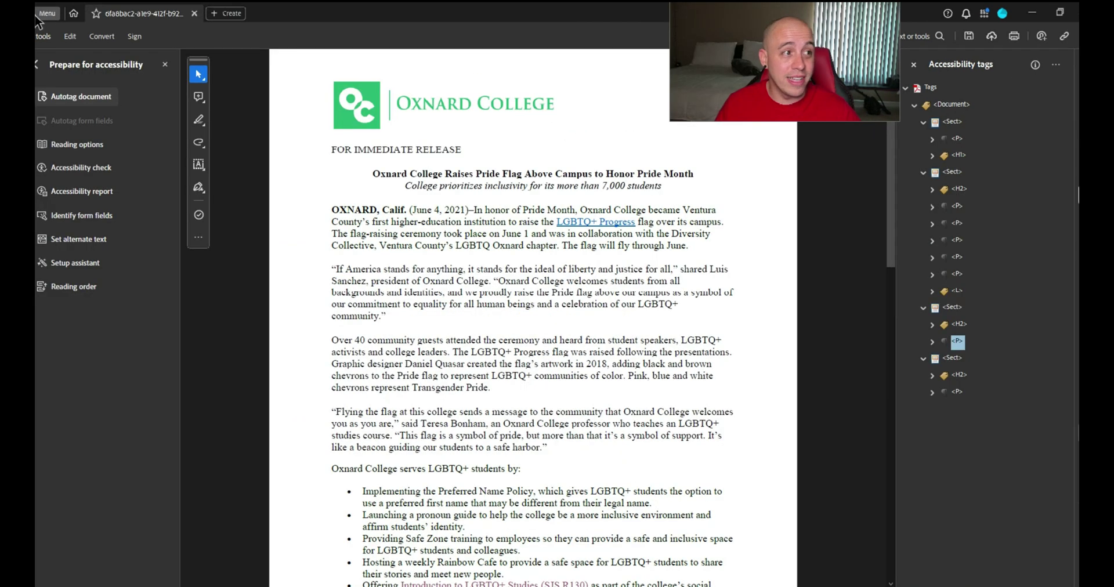
# In Document Properties, set Author to Oxnard College and copy the Title into Subject and Keywords
pyautogui.click(46, 12)
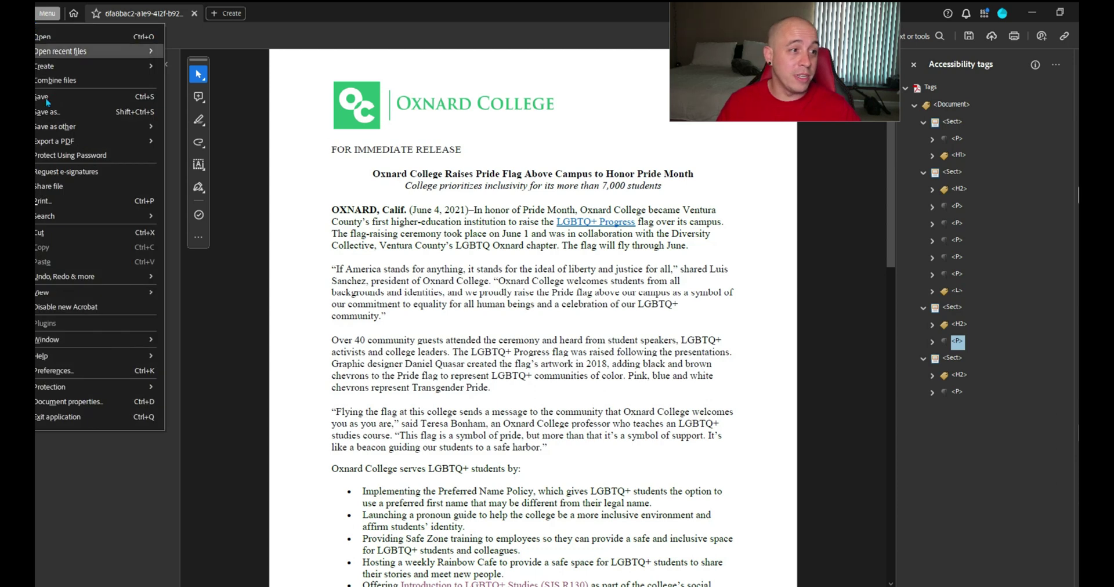
pyautogui.click(80, 406)
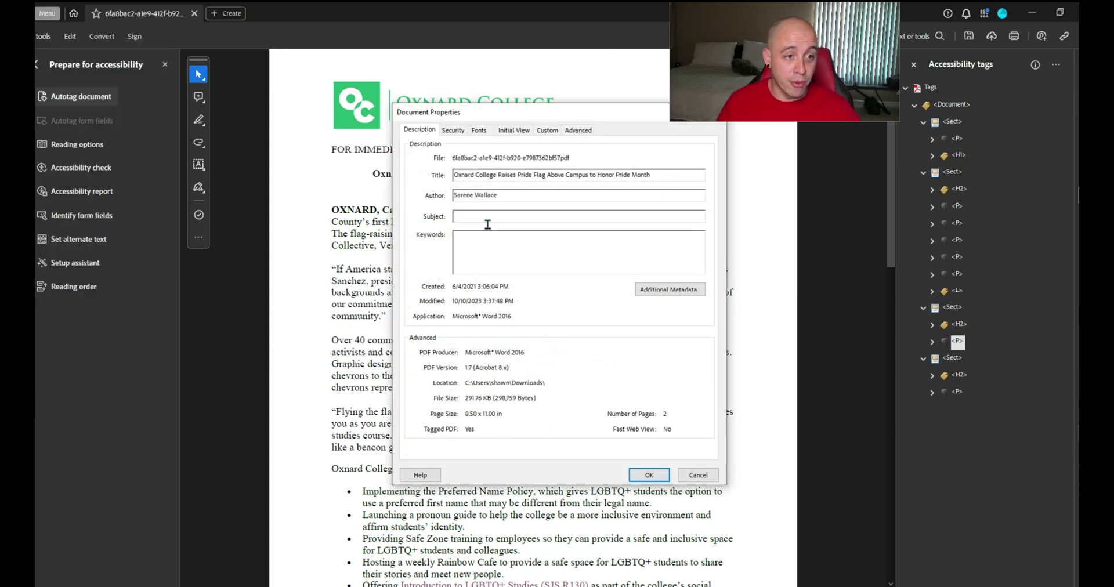
pyautogui.tripleClick(817, 262)
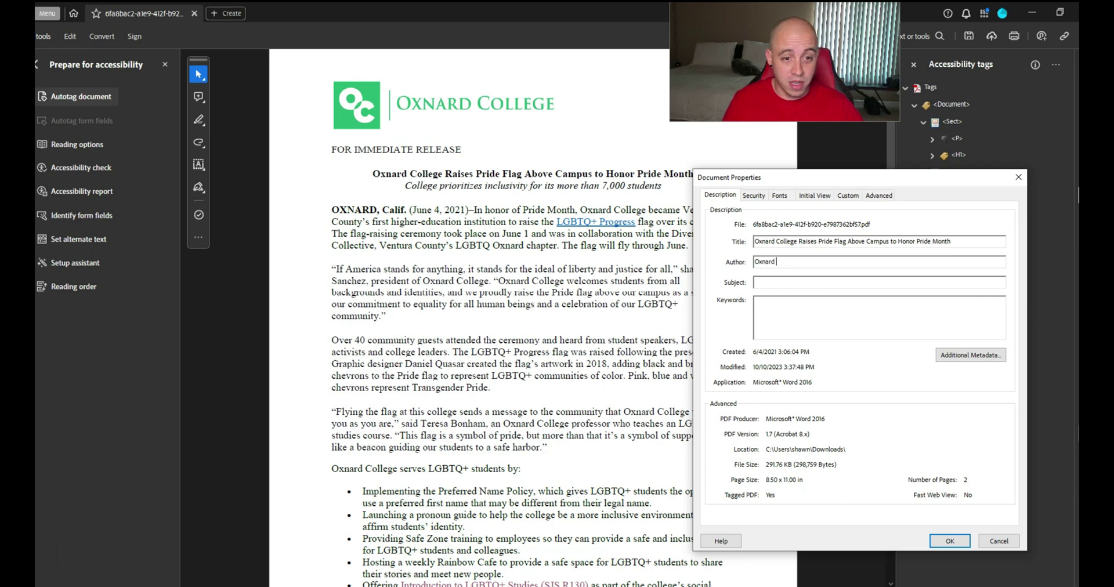
pyautogui.hotkey('shift', 'Tab')
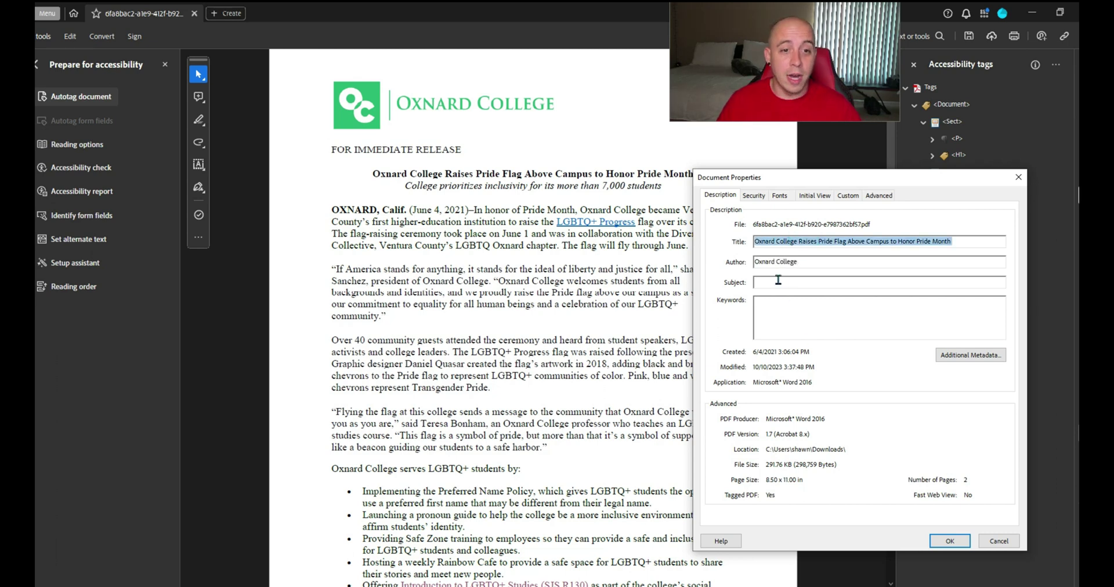
pyautogui.hotkey('ctrl', 'c')
pyautogui.click(778, 280)
pyautogui.hotkey('ctrl', 'v')
pyautogui.click(786, 312)
pyautogui.hotkey('ctrl', 'v')
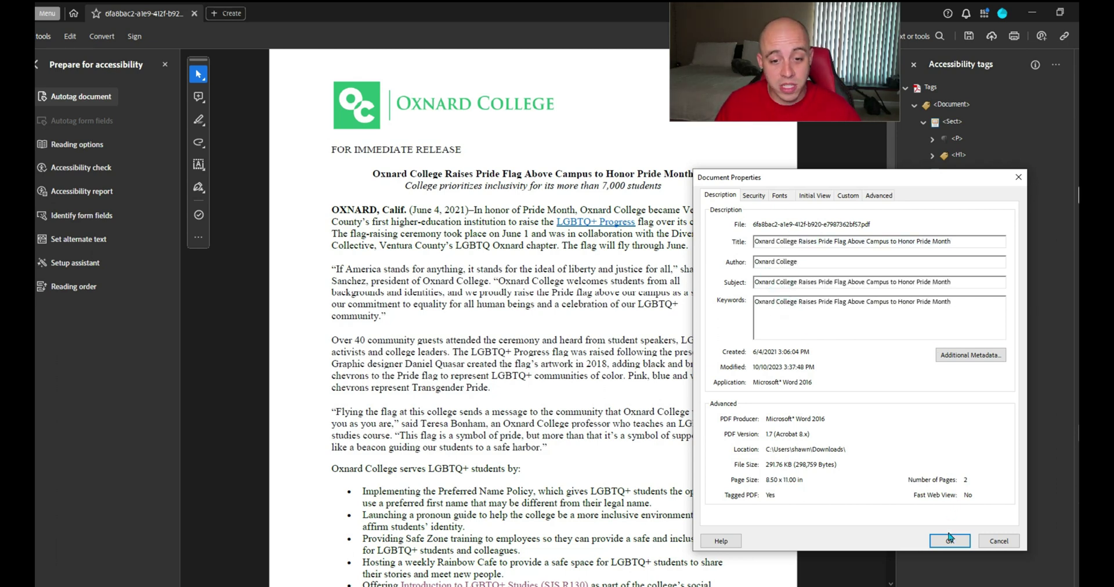
pyautogui.click(949, 542)
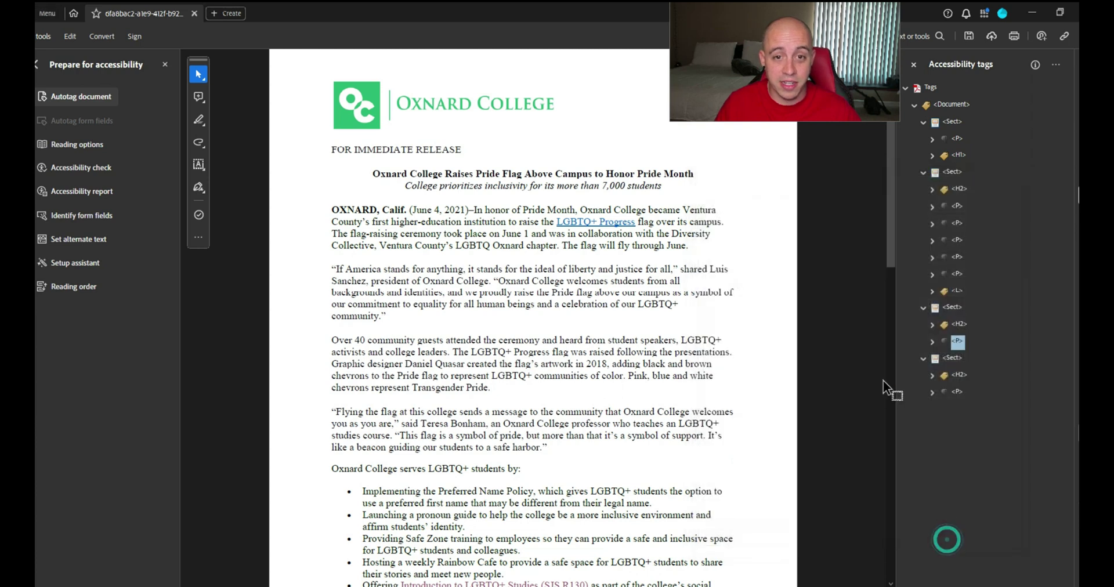
pyautogui.click(80, 167)
# Run the accessibility check and locate the failed Tagged annotations element in the page content
pyautogui.click(636, 471)
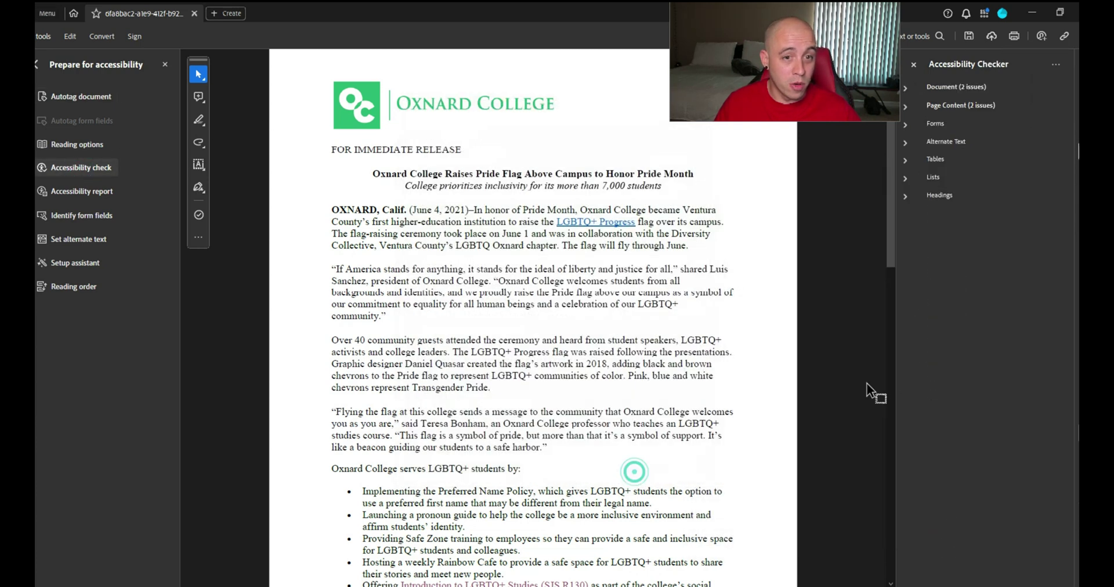
pyautogui.click(963, 162)
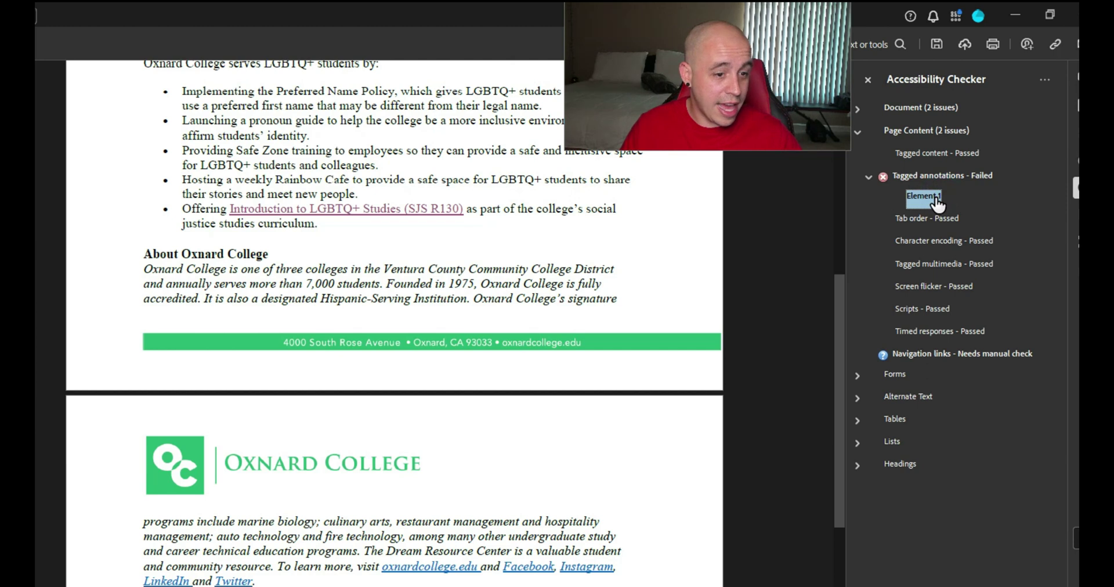
pyautogui.click(931, 203)
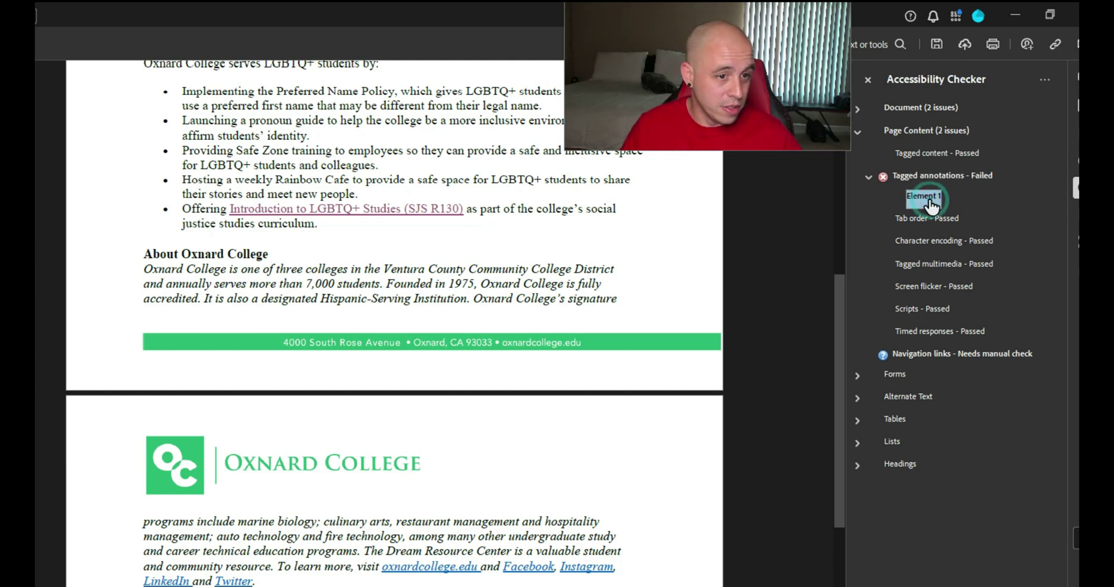
pyautogui.rightClick(931, 203)
pyautogui.click(987, 254)
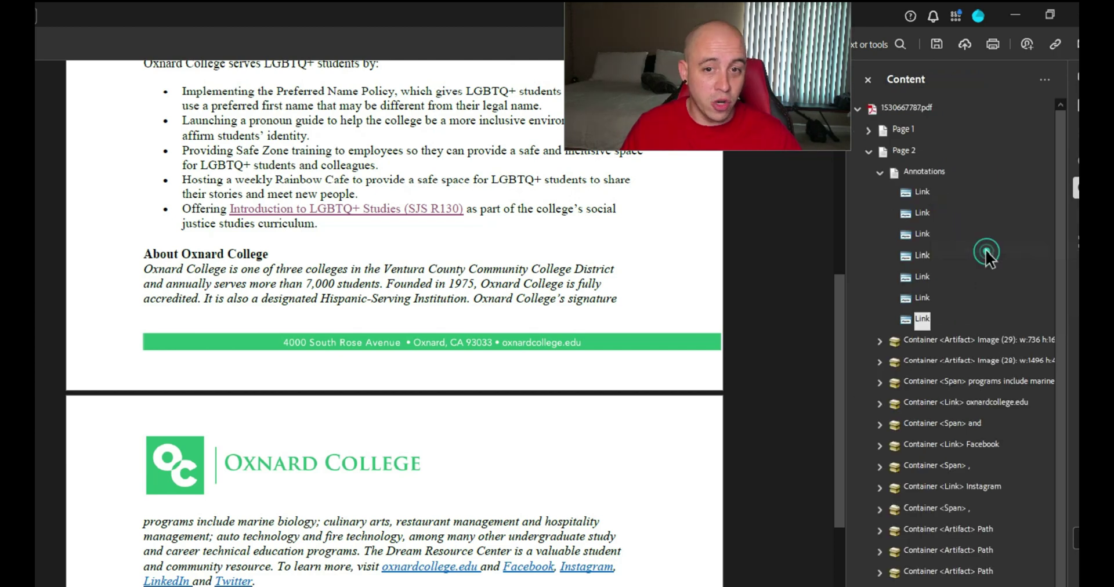
# Identify page 2's link annotations: oxnardcollege.edu, Facebook, Instagram, LinkedIn and Twitter
pyautogui.moveTo(935, 322); pyautogui.dragTo(683, 429)
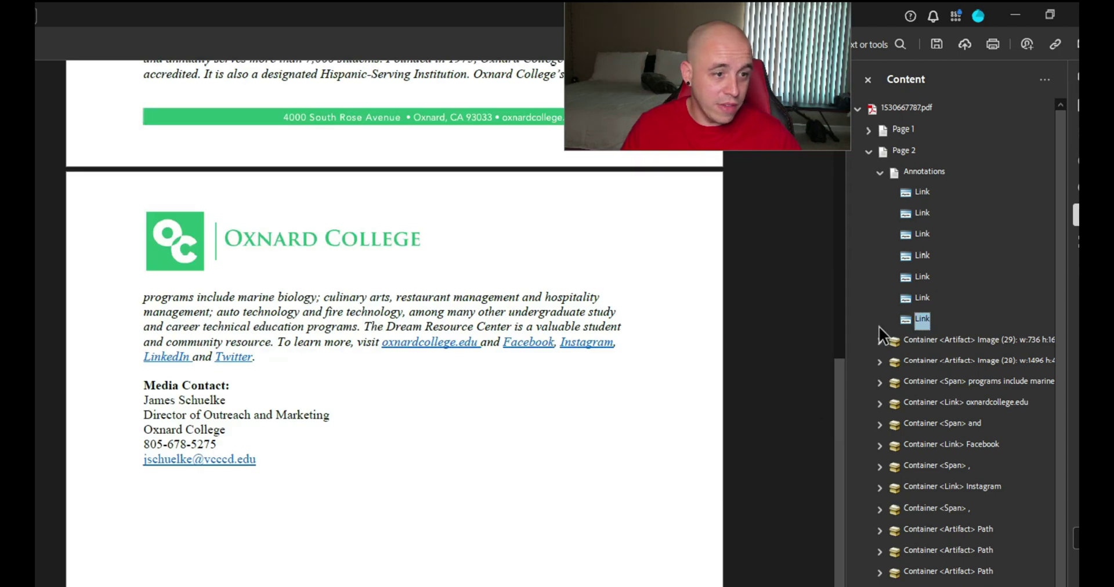
pyautogui.click(921, 298)
pyautogui.click(922, 277)
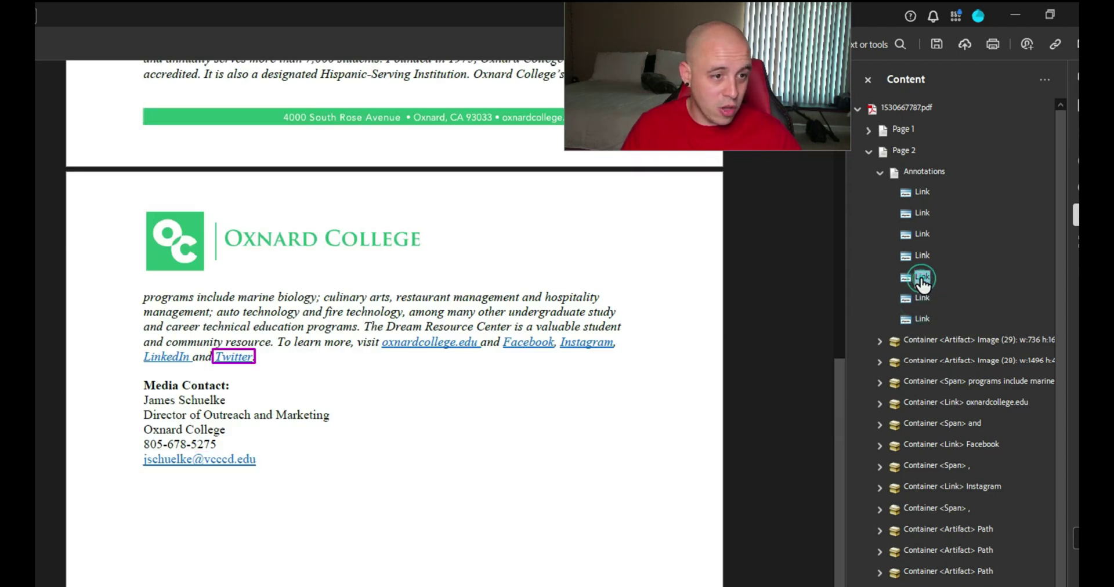
pyautogui.click(922, 255)
pyautogui.click(922, 235)
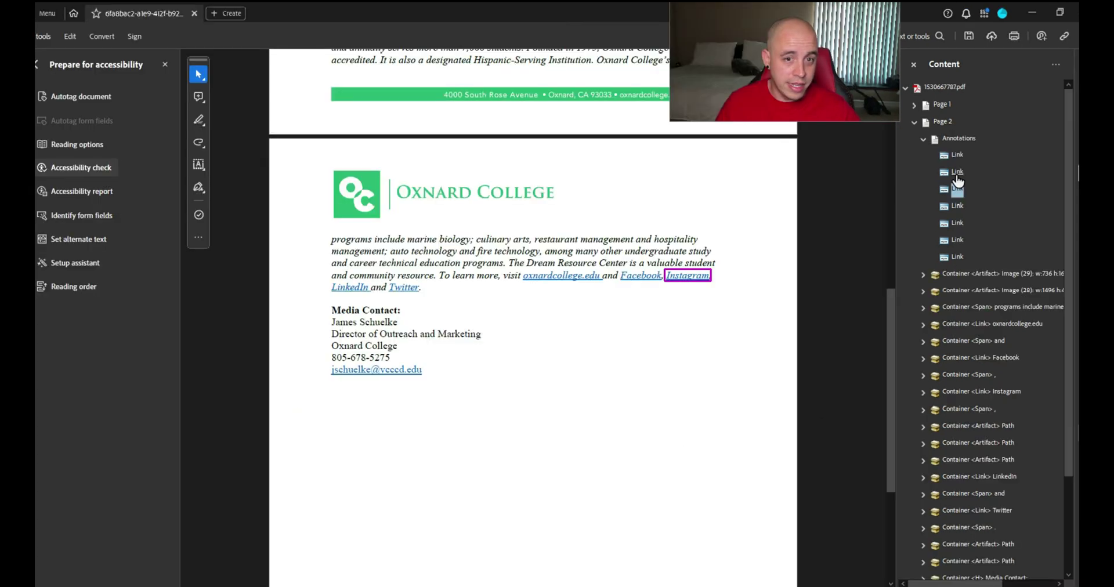
pyautogui.click(956, 173)
pyautogui.click(956, 157)
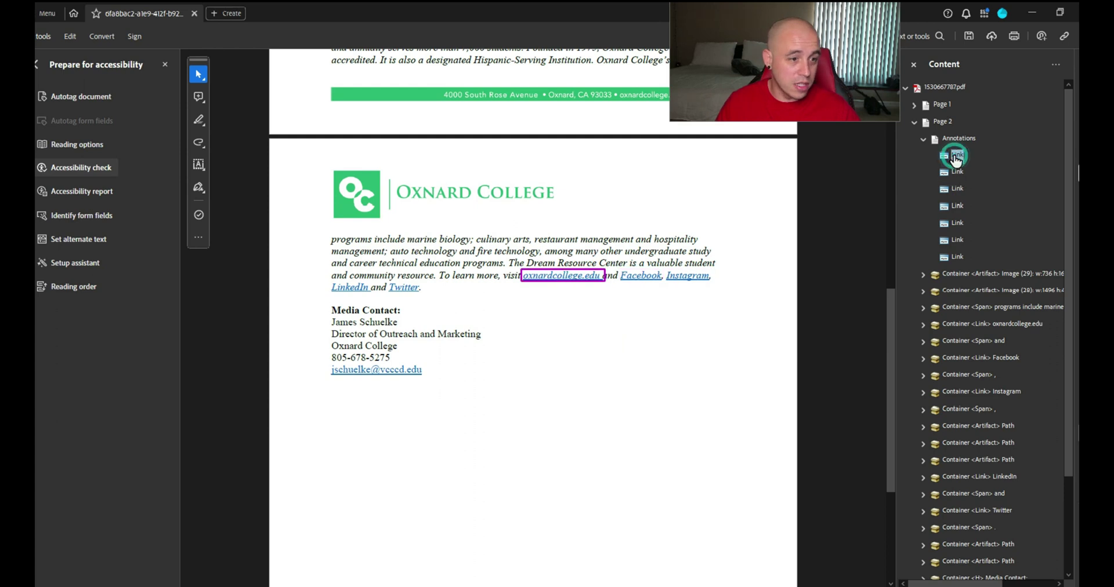
pyautogui.click(914, 106)
pyautogui.scroll(5, 719, 297)
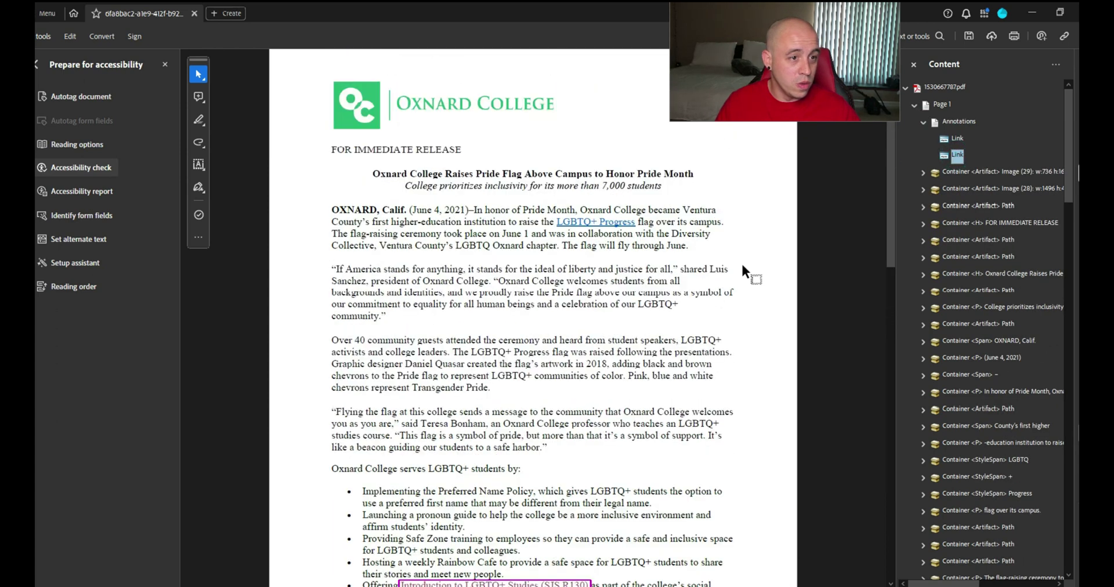
pyautogui.click(914, 106)
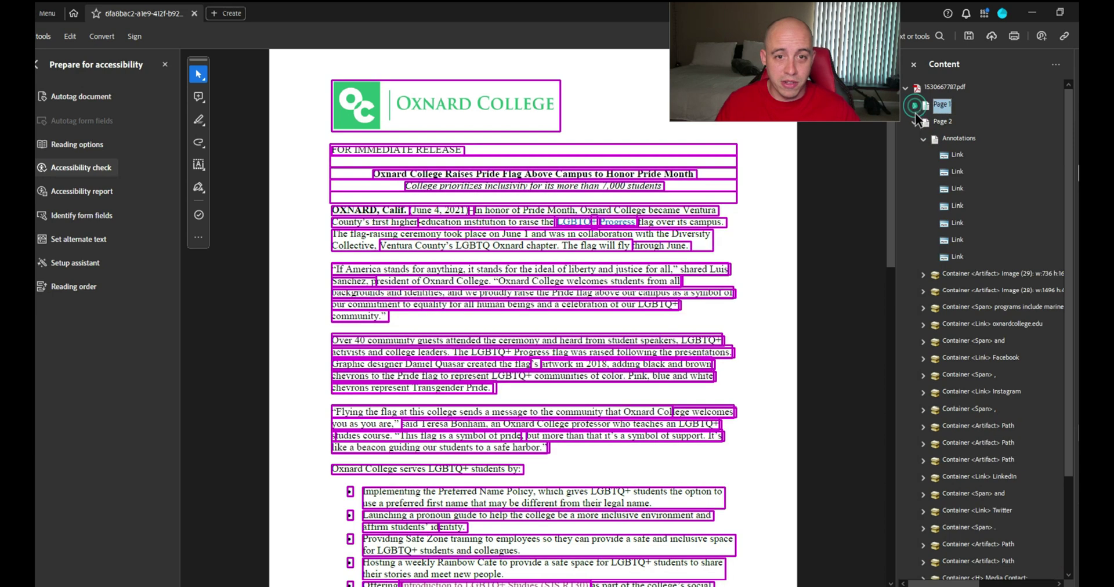
# Use Find Tag from Selection on the email link annotation and confirm it has no tag
pyautogui.click(957, 259)
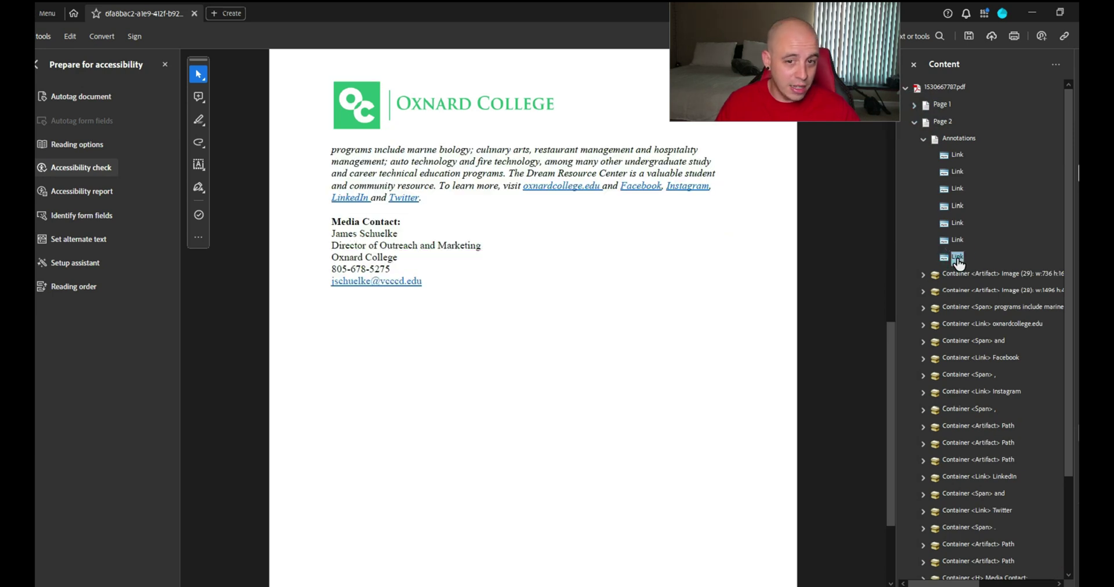
pyautogui.rightClick(958, 264)
pyautogui.click(986, 294)
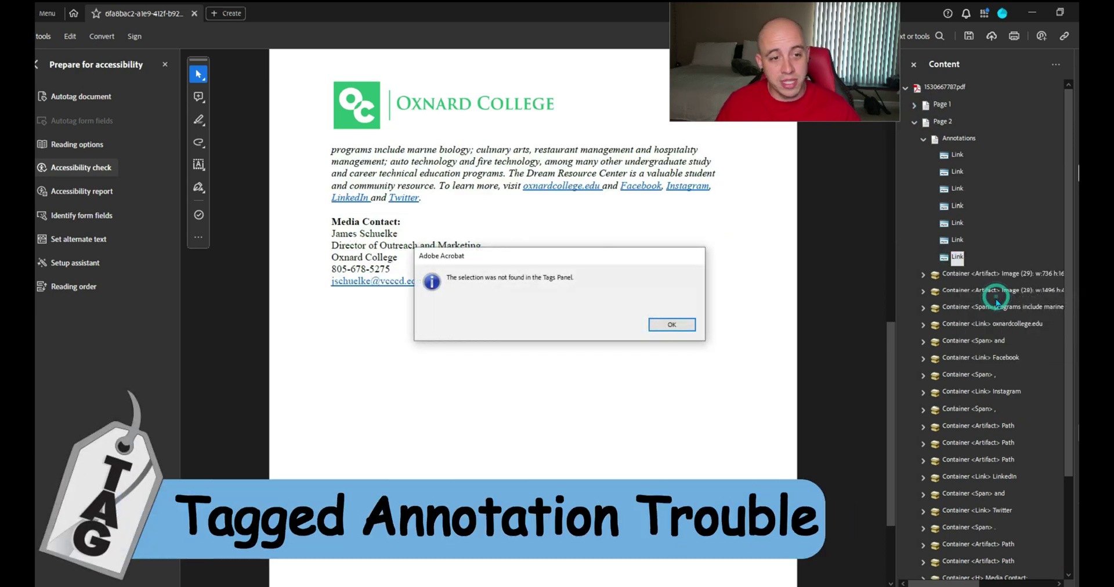
pyautogui.click(671, 324)
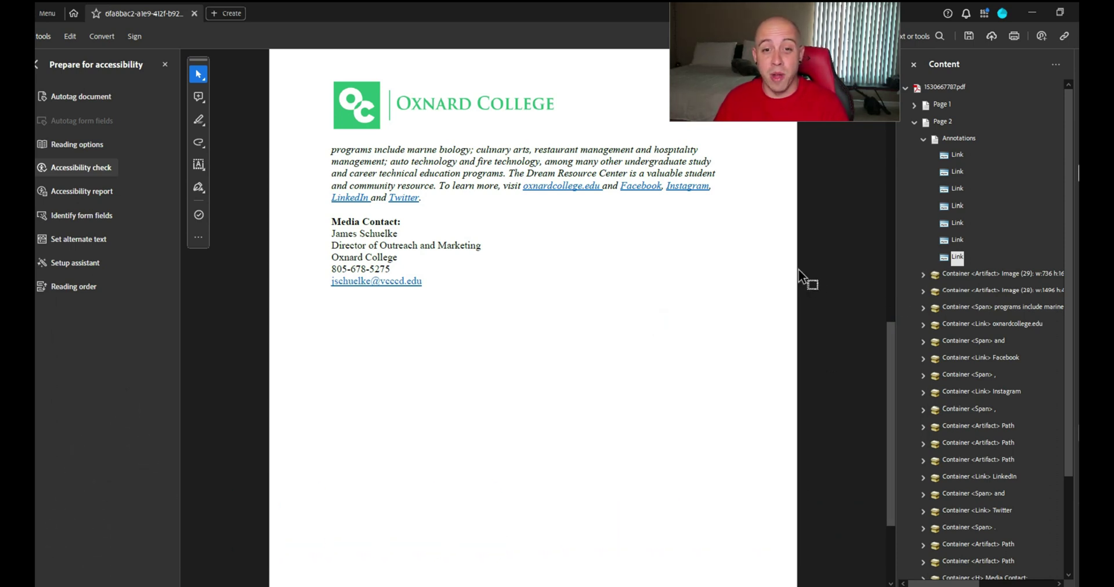
pyautogui.rightClick(957, 256)
pyautogui.click(957, 258)
pyautogui.click(961, 261)
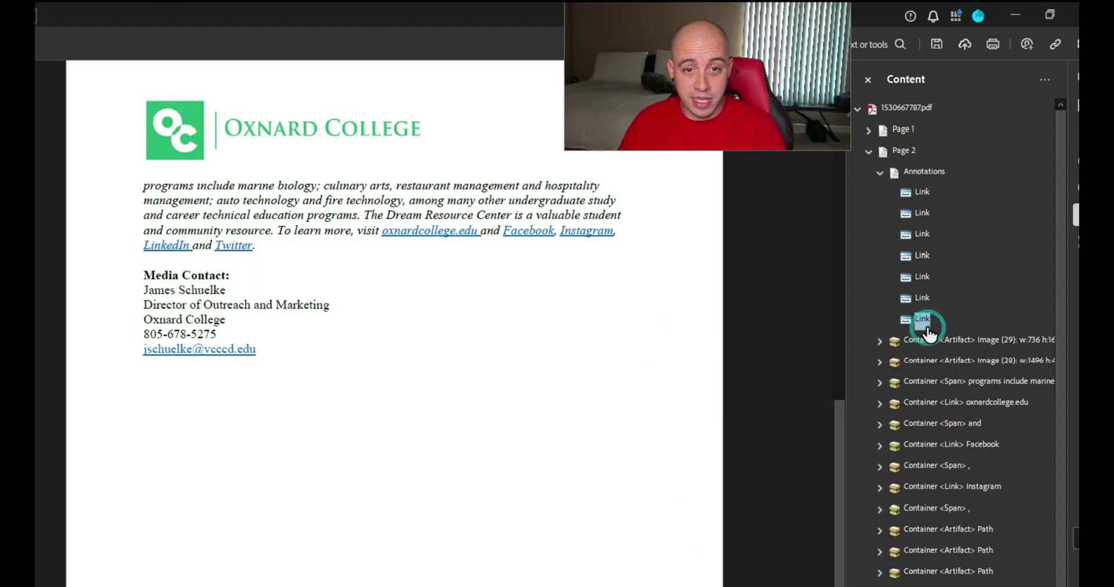
pyautogui.rightClick(926, 325)
pyautogui.click(742, 357)
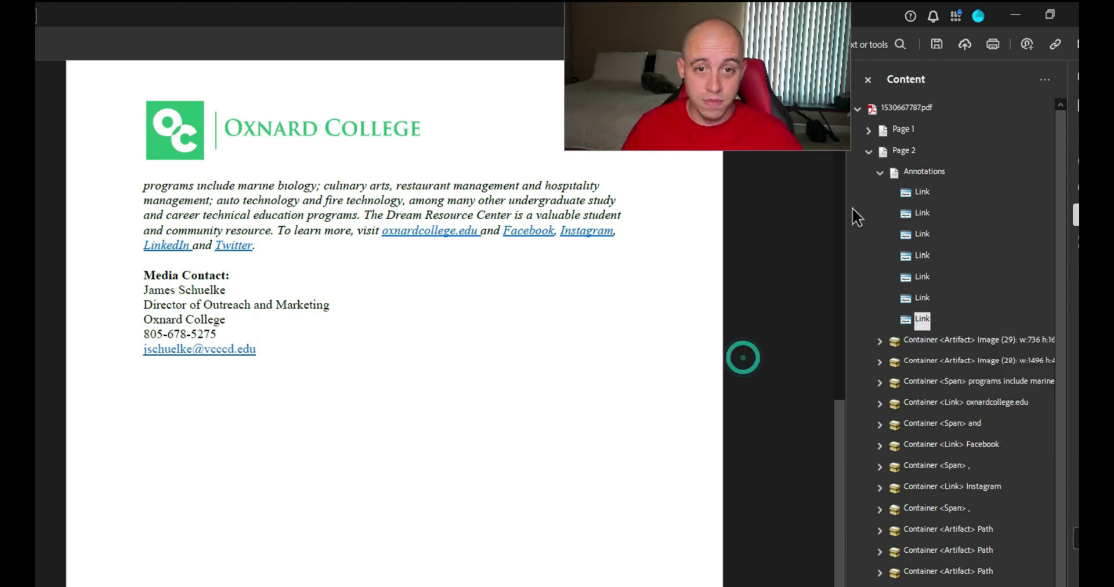
# Search the whole document for Unmarked Annotations from the tag tree's Find tool
pyautogui.click(1076, 270)
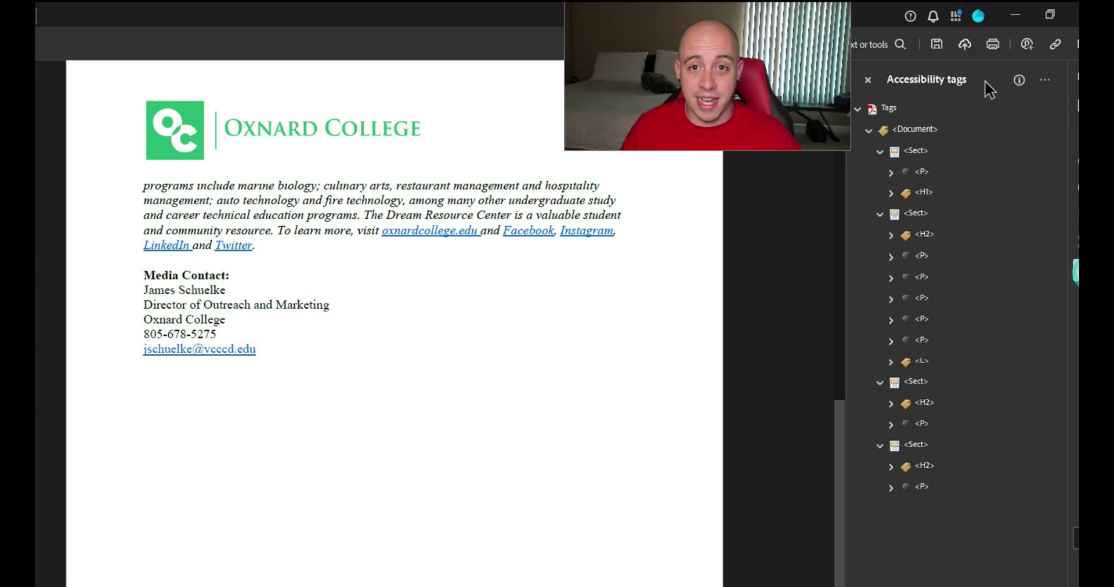
pyautogui.click(1044, 80)
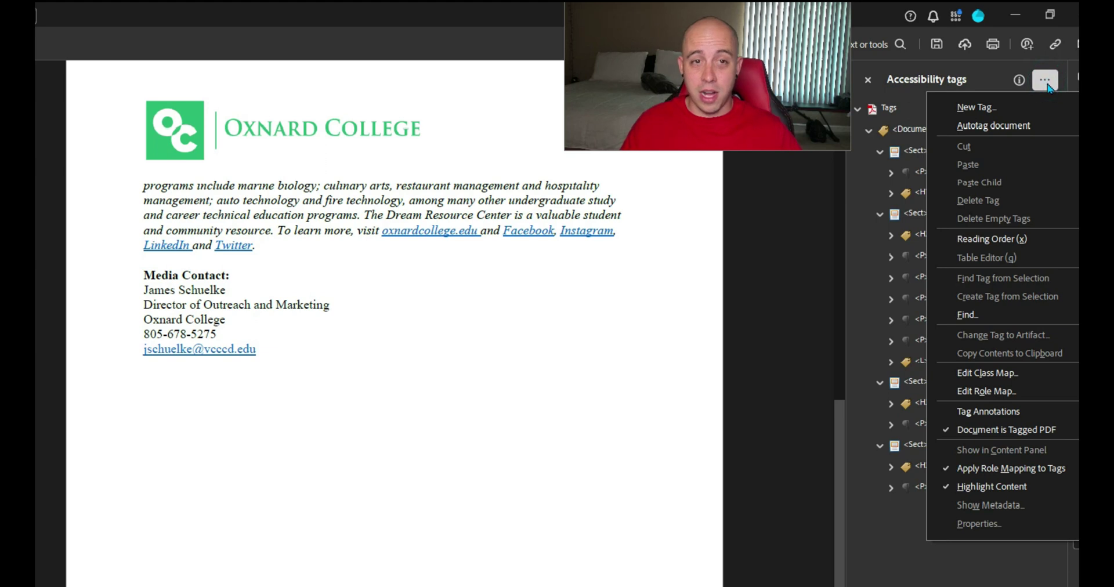
pyautogui.click(1004, 321)
pyautogui.click(450, 329)
pyautogui.click(433, 385)
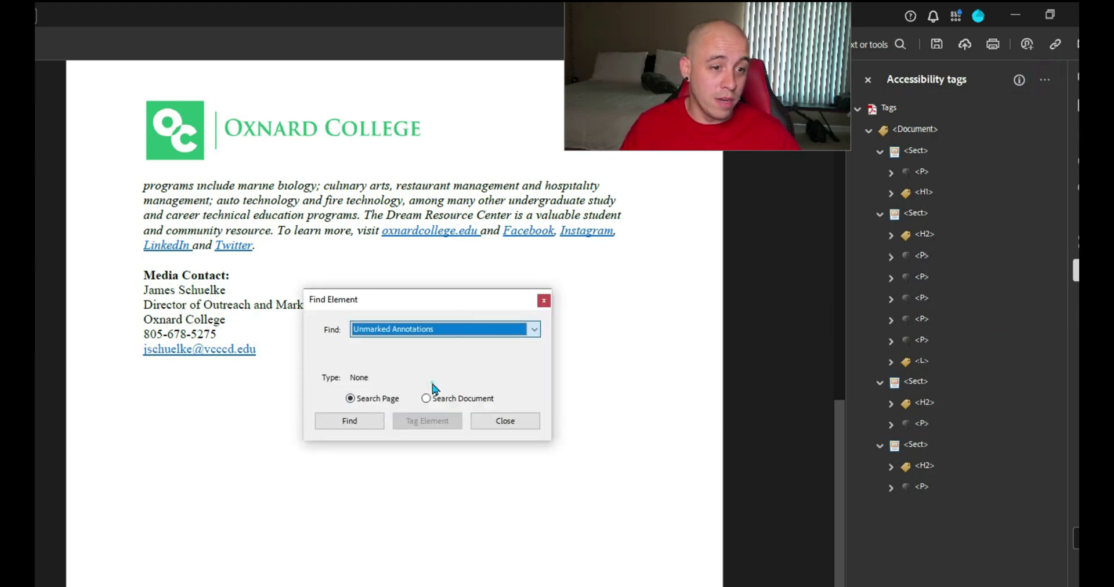
pyautogui.click(432, 382)
pyautogui.click(435, 399)
pyautogui.click(349, 420)
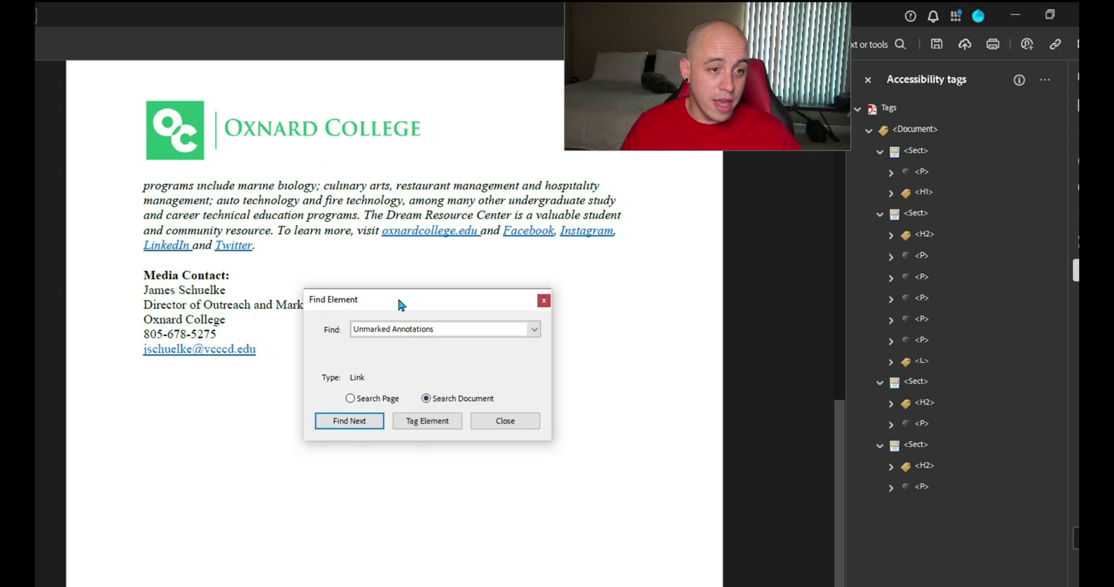
# Tag the found email link annotation with a new Artifact tag until the search completes
pyautogui.moveTo(396, 297); pyautogui.dragTo(416, 283)
pyautogui.scroll(-3, 603, 394)
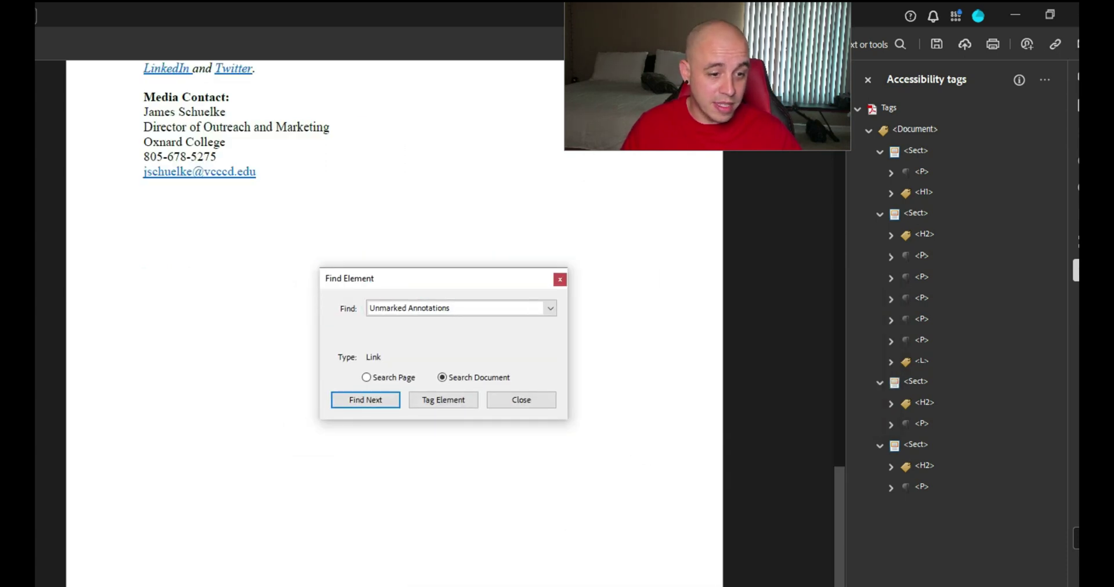
pyautogui.click(366, 400)
pyautogui.click(365, 400)
pyautogui.click(443, 400)
pyautogui.write('AR')
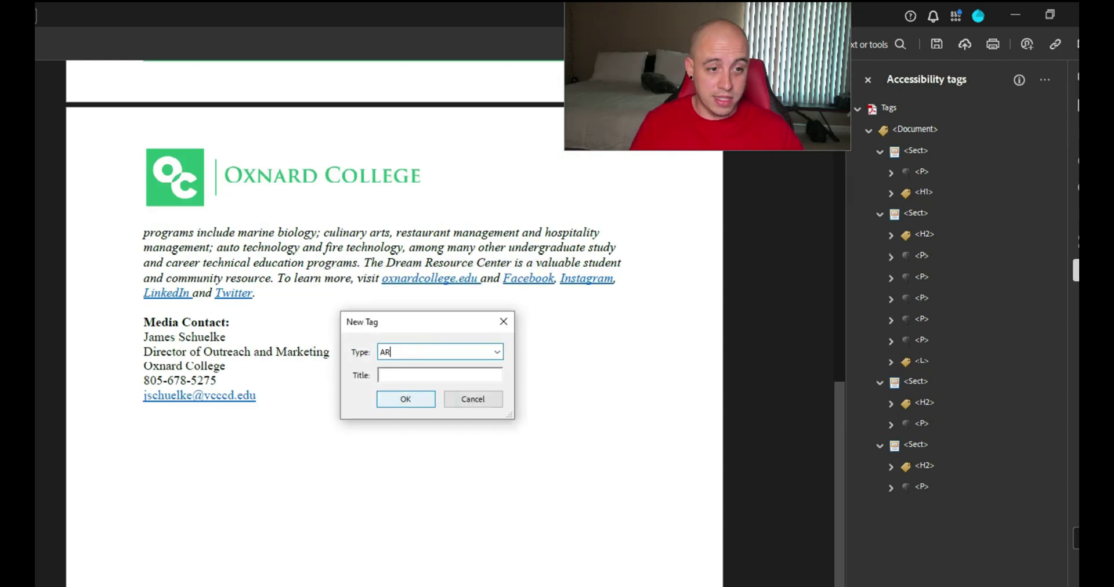
pyautogui.write('tifact')
pyautogui.click(402, 401)
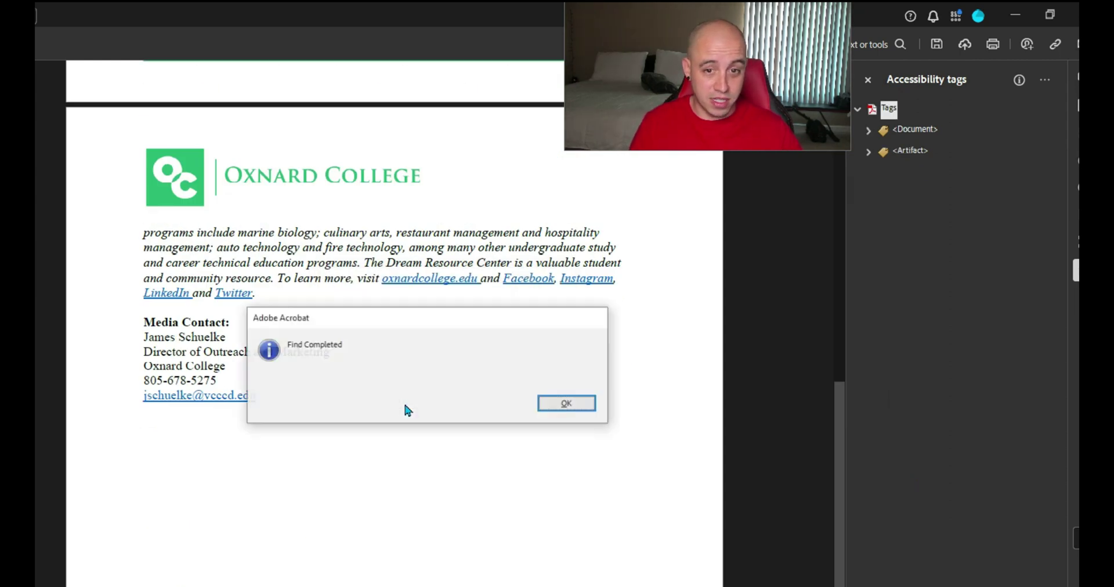
pyautogui.click(545, 394)
# Expand the Artifact tag to inspect its Link - OBJR entry, then select the Artifact tag
pyautogui.click(926, 173)
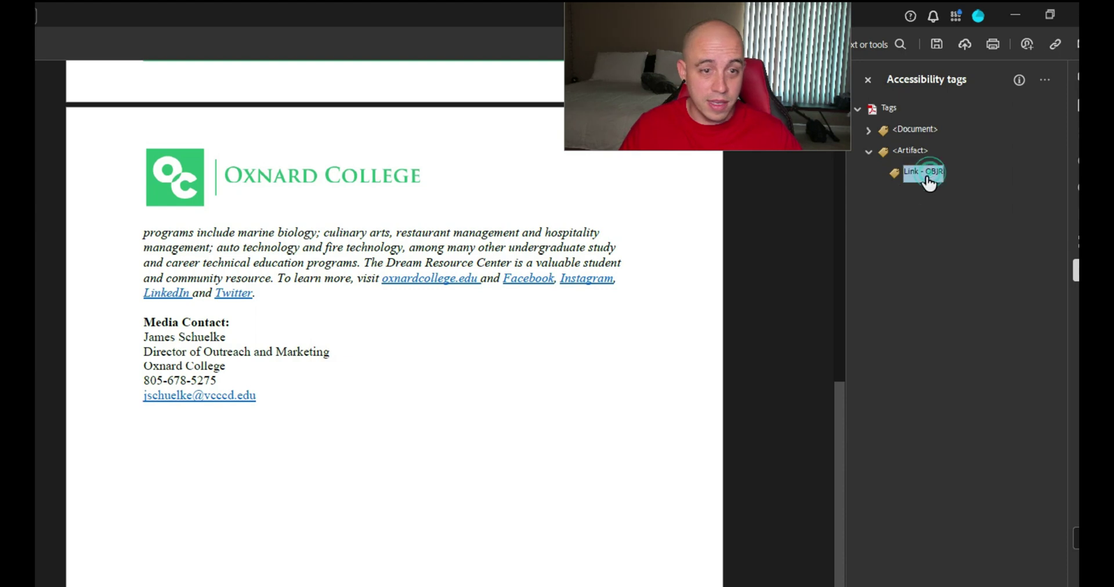
pyautogui.scroll(4, 689, 339)
pyautogui.scroll(-8, 688, 339)
pyautogui.scroll(15, 754, 261)
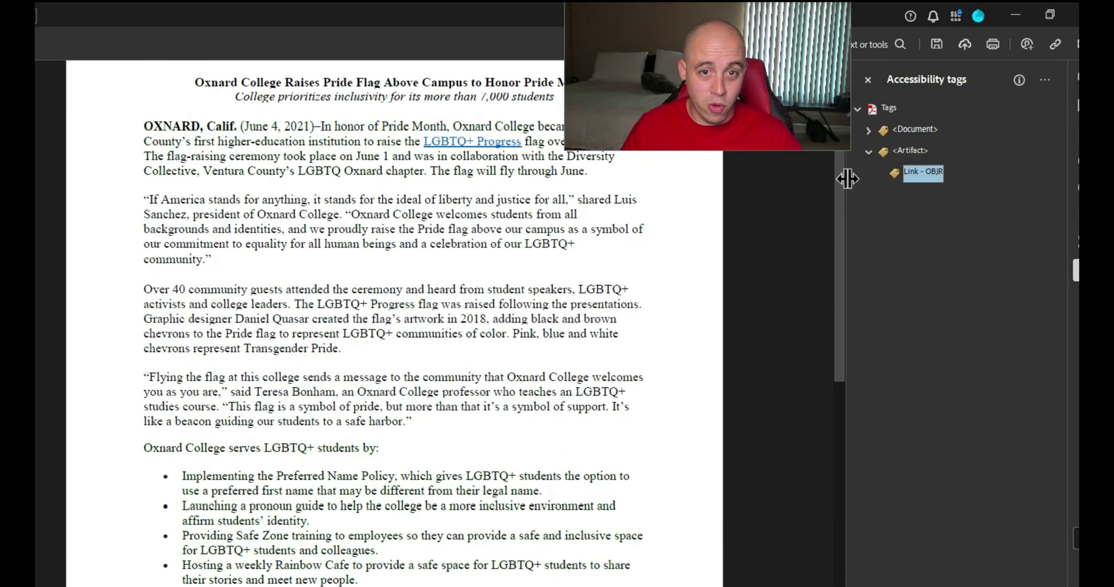
pyautogui.rightClick(930, 176)
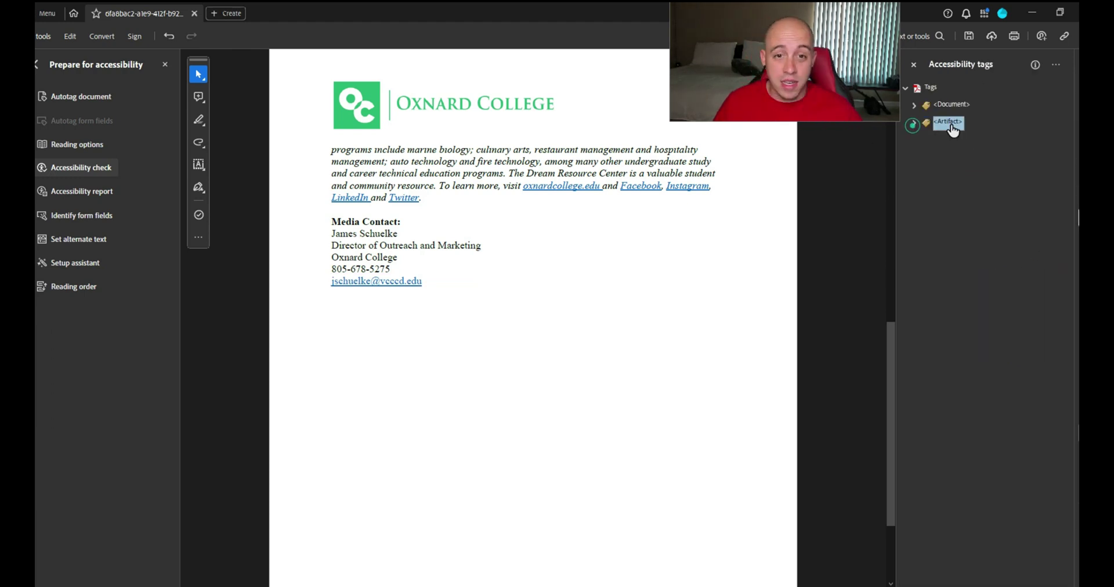
pyautogui.click(958, 122)
# Move the Link - OBJR entry into the last section's media contact paragraph
pyautogui.click(914, 122)
pyautogui.click(966, 140)
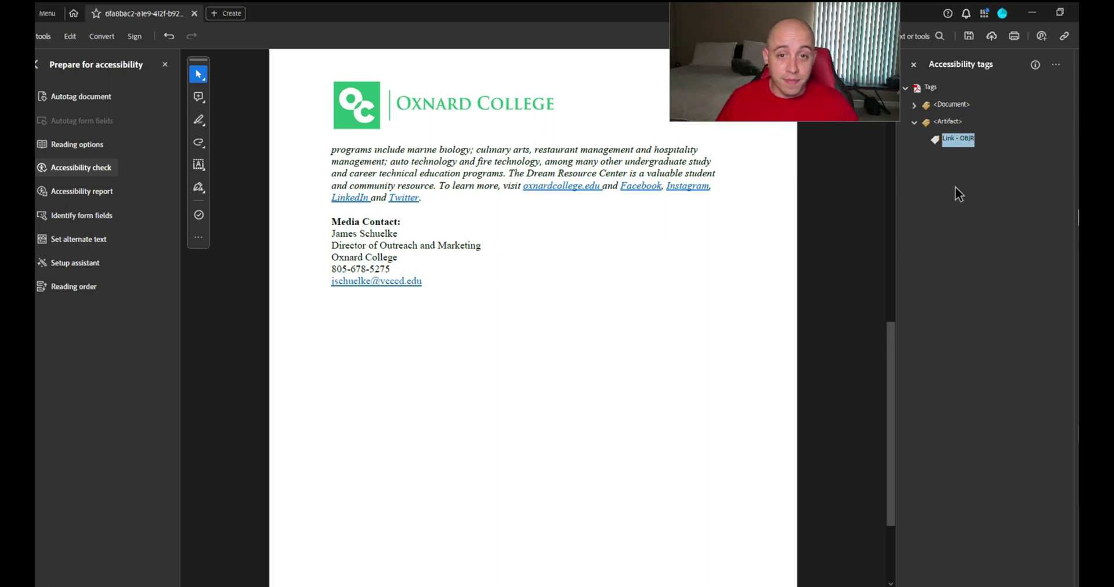
pyautogui.press('Down')
pyautogui.press('Down')
pyautogui.press('Down')
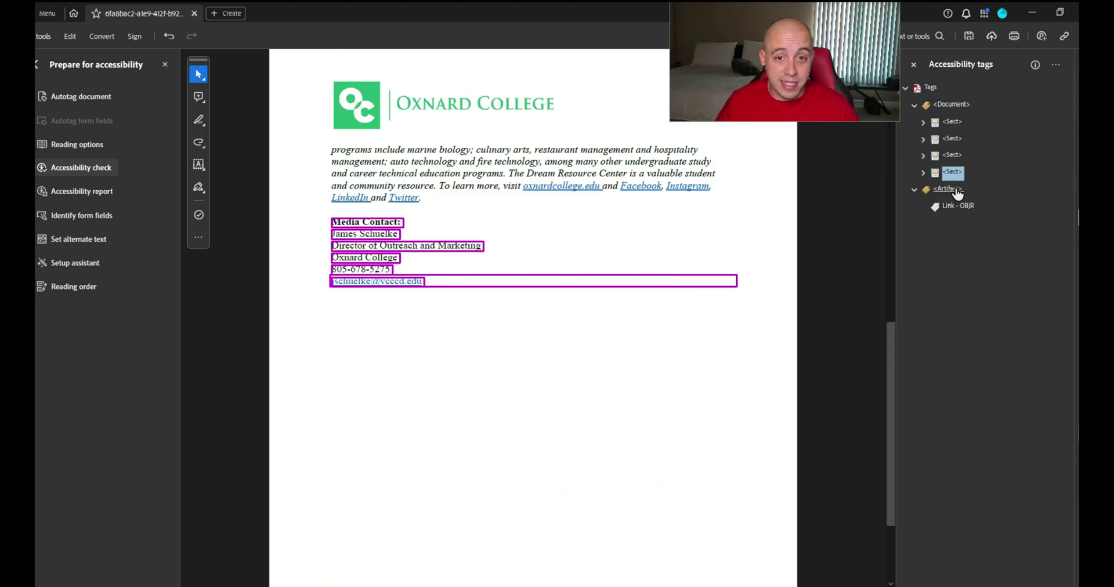
pyautogui.press('Right')
pyautogui.press('Down')
pyautogui.press('Down')
pyautogui.press('Right')
pyautogui.press('Down')
pyautogui.press('Down')
pyautogui.press('Down')
pyautogui.press('Up')
pyautogui.press('Up')
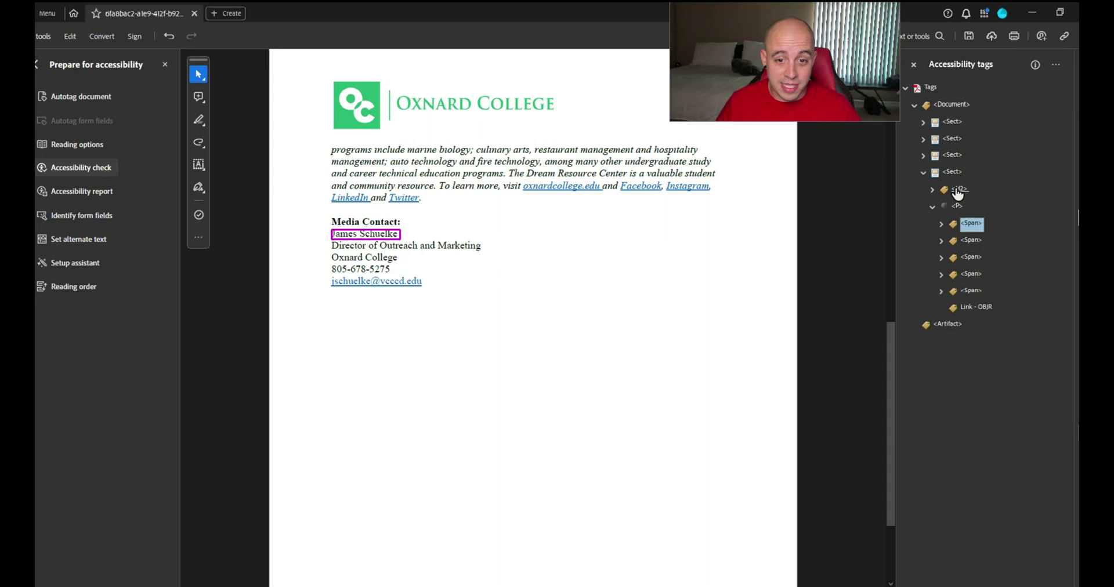
# Delete the now-empty Artifact tag and confirm the link sits in the paragraph
pyautogui.press('End')
pyautogui.press('Delete')
pyautogui.press('Down')
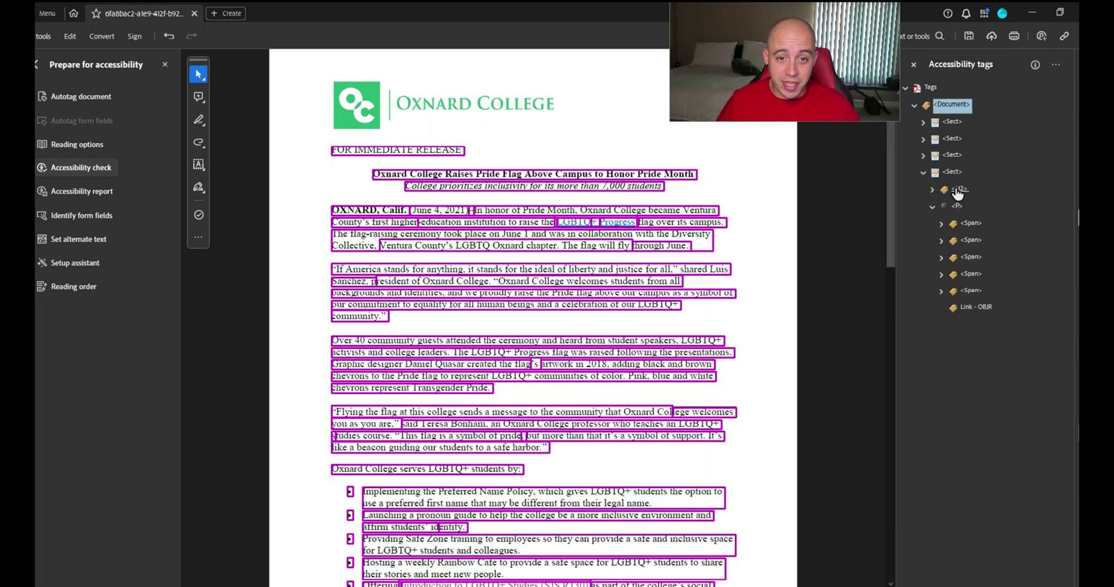
pyautogui.press('Down')
pyautogui.press('Down')
pyautogui.press('Down')
pyautogui.press('Down')
pyautogui.press('Down')
pyautogui.press('Down')
pyautogui.press('Down')
pyautogui.press('Down')
pyautogui.press('Down')
pyautogui.press('Down')
pyautogui.press('Down')
pyautogui.press('Down')
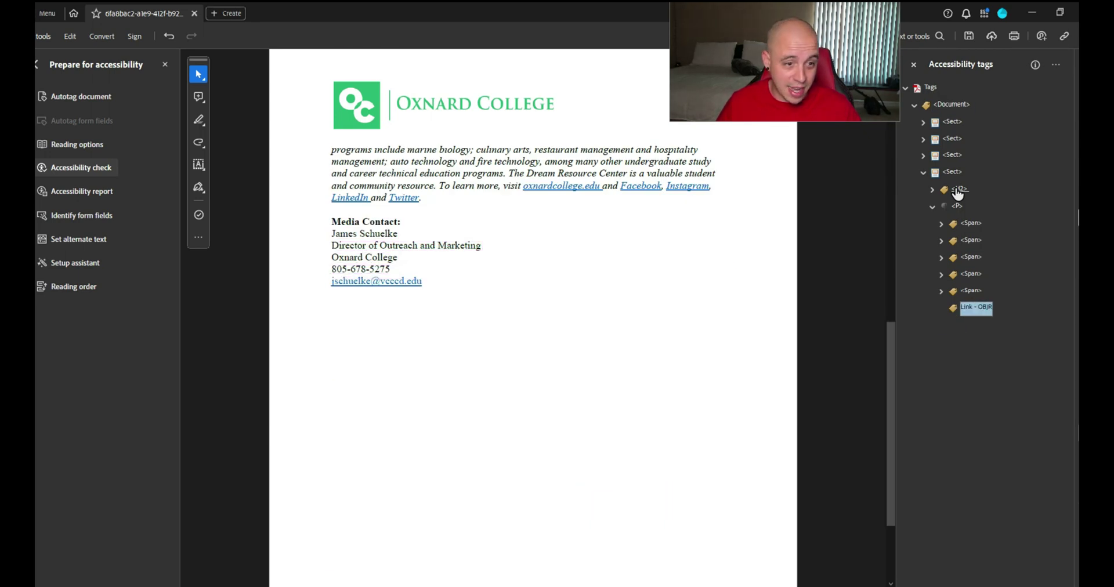
pyautogui.press('Up')
pyautogui.press('Up')
pyautogui.press('Up')
pyautogui.press('Up')
pyautogui.press('Up')
pyautogui.press('Up')
pyautogui.press('Up')
pyautogui.press('Up')
pyautogui.press('Delete')
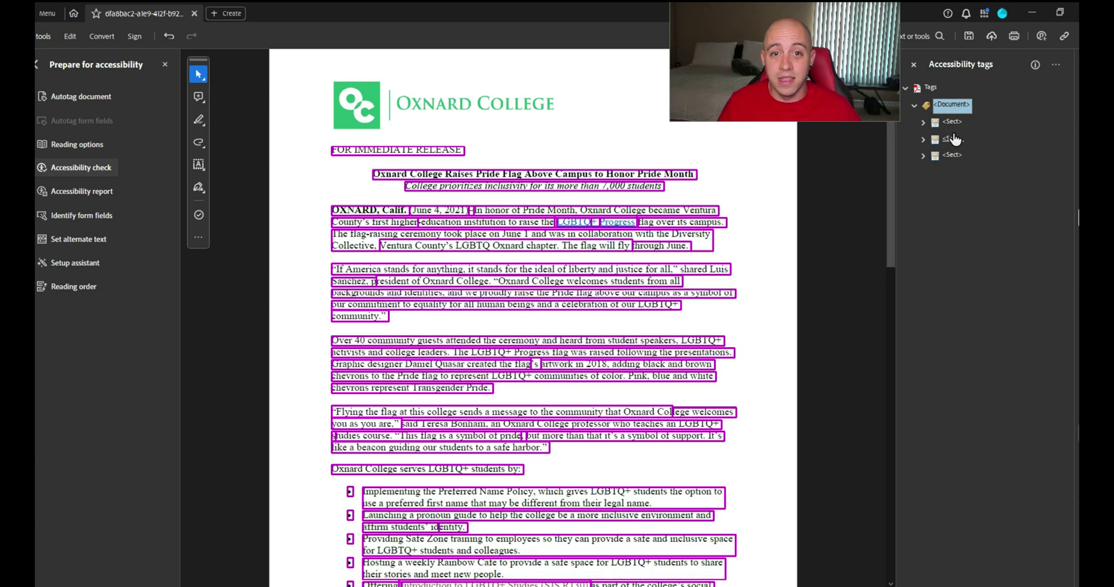
# Rerun the accessibility check and review the Document results section
pyautogui.click(82, 167)
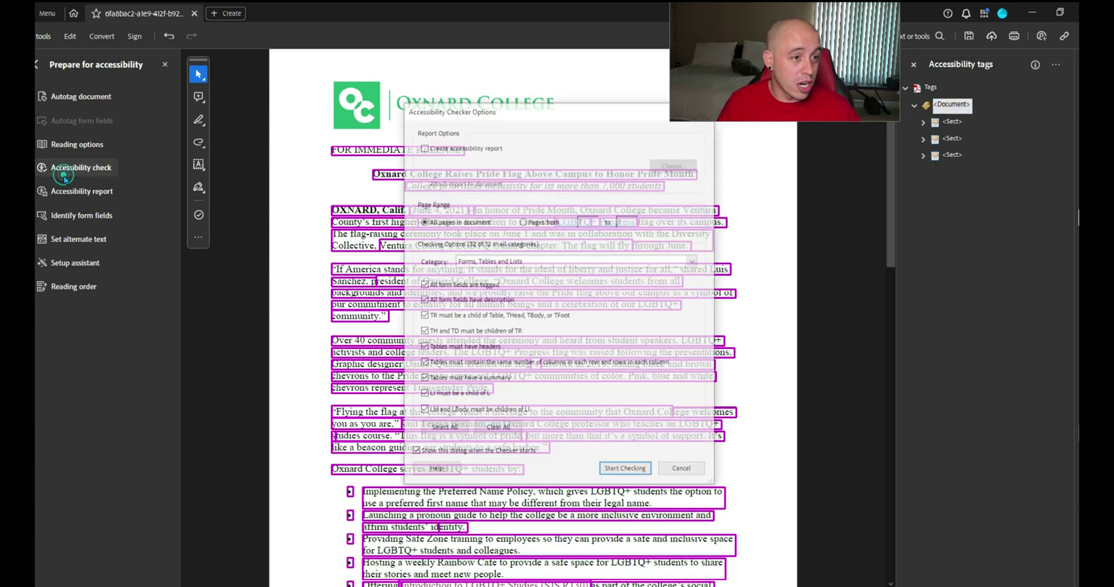
pyautogui.click(624, 468)
pyautogui.click(905, 90)
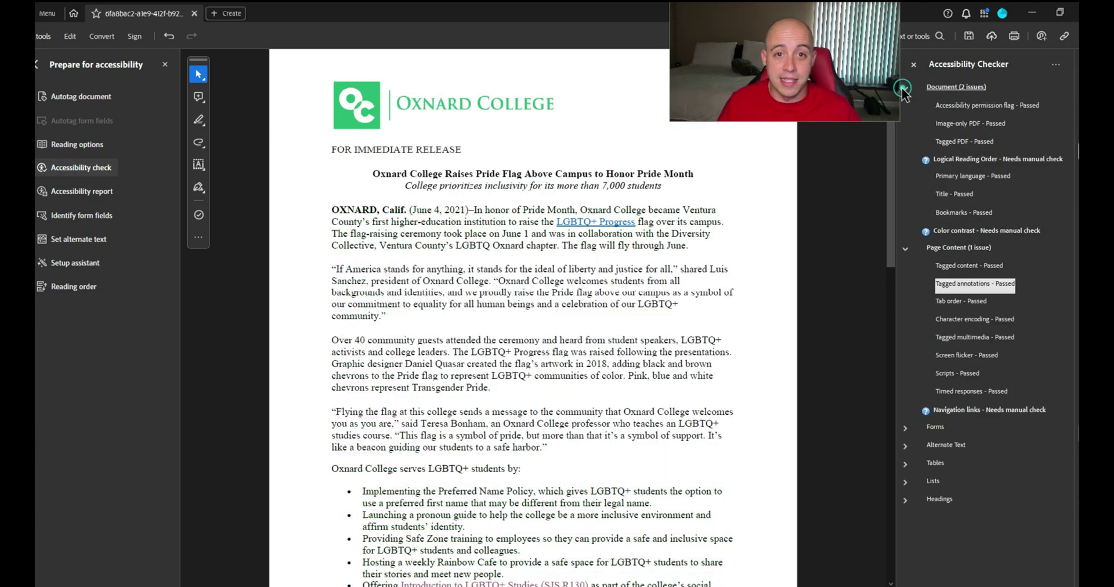
pyautogui.scroll(-10, 619, 289)
pyautogui.scroll(10, 589, 310)
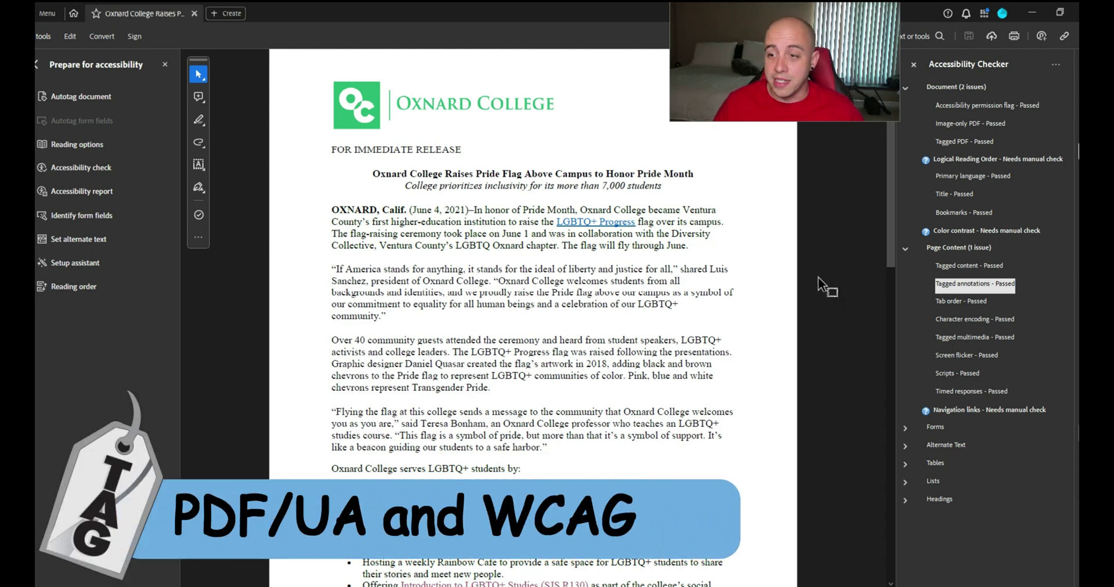
# Load the press-release PDF into PAC 2021 and view its PDF/UA results
pyautogui.hotkey('alt', 'Tab')
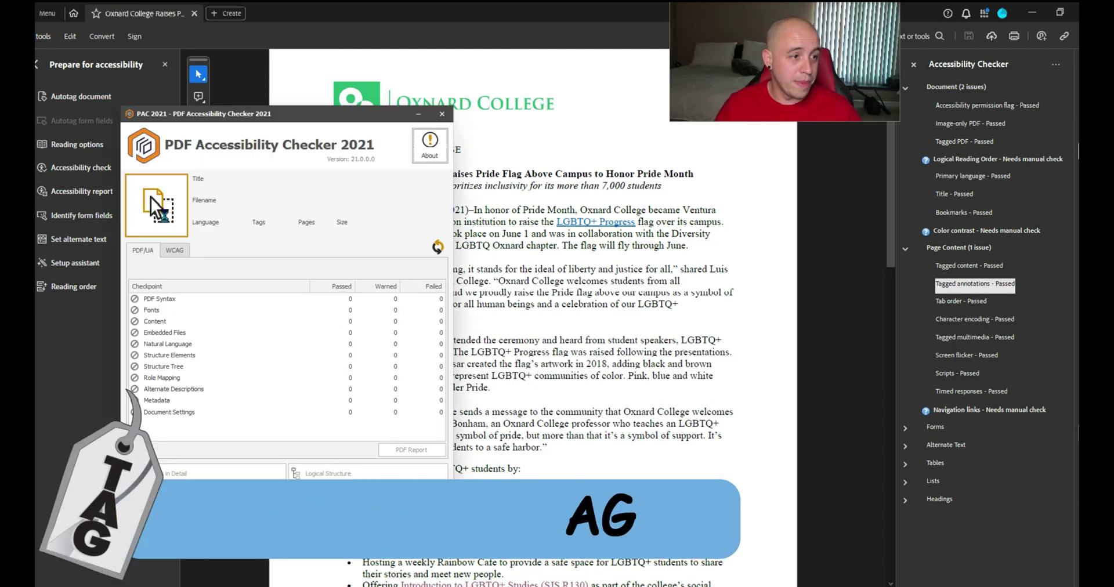
pyautogui.moveTo(250, 116); pyautogui.dragTo(480, 93)
pyautogui.click(375, 232)
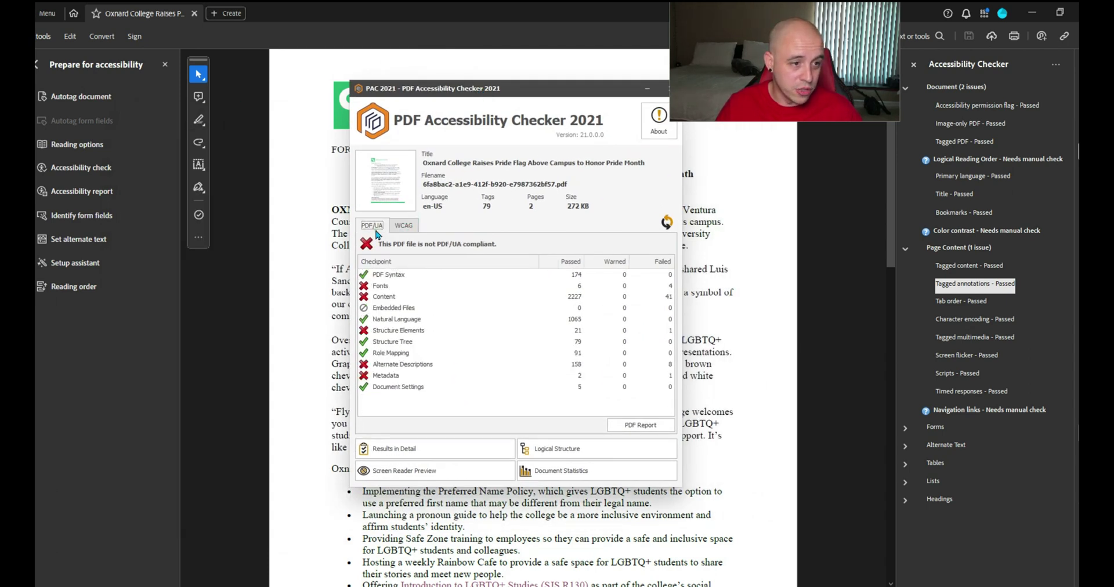
pyautogui.click(396, 285)
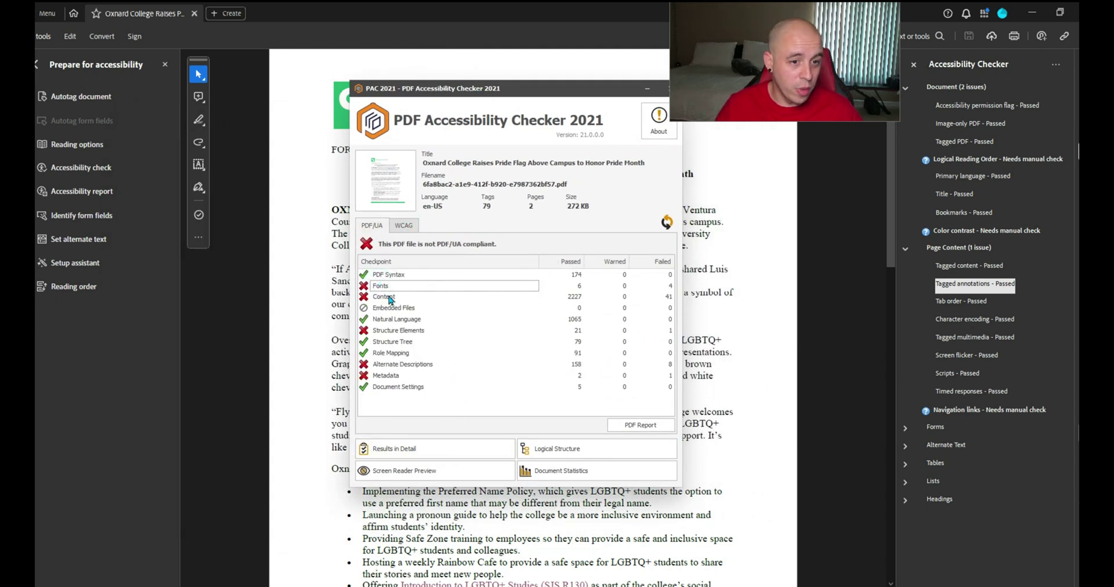
# Review the 41 untagged text objects under Content > Tagged content and artifacts, then leave PAC
pyautogui.click(434, 450)
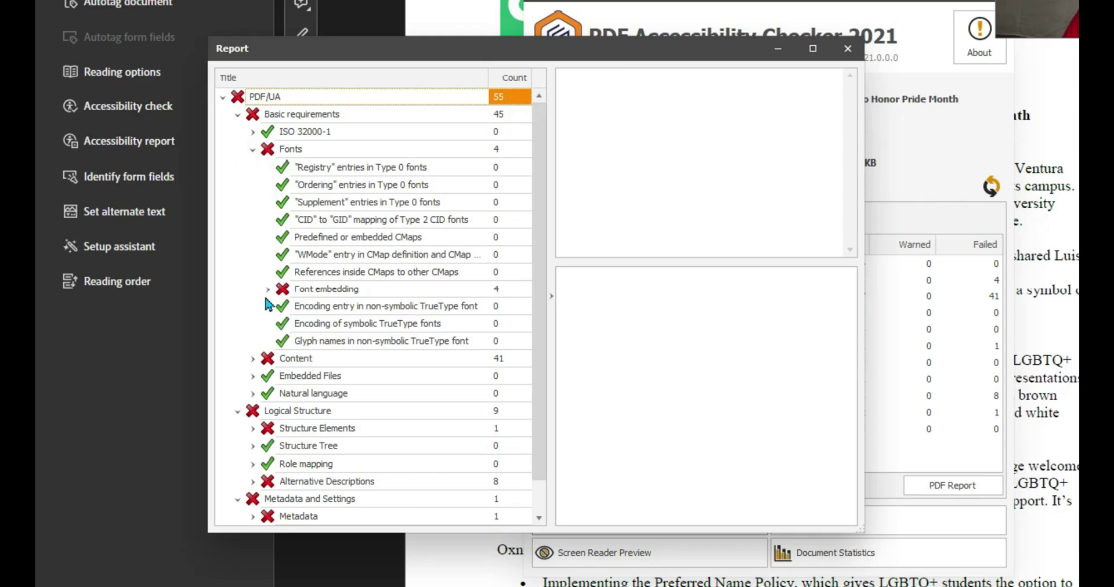
pyautogui.click(251, 358)
pyautogui.click(267, 375)
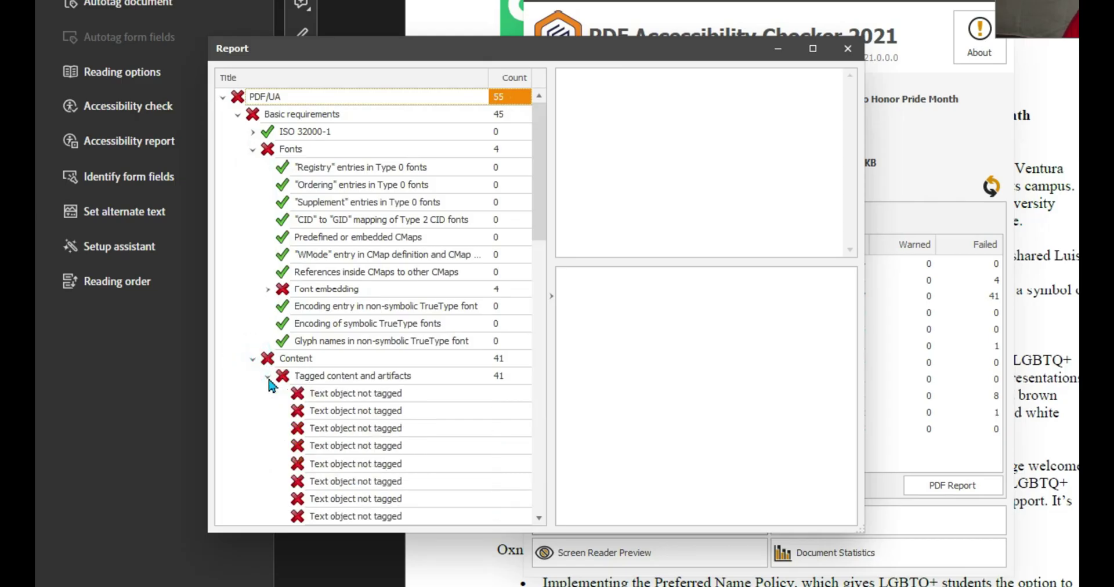
pyautogui.scroll(-3, 267, 377)
pyautogui.click(333, 226)
pyautogui.click(335, 238)
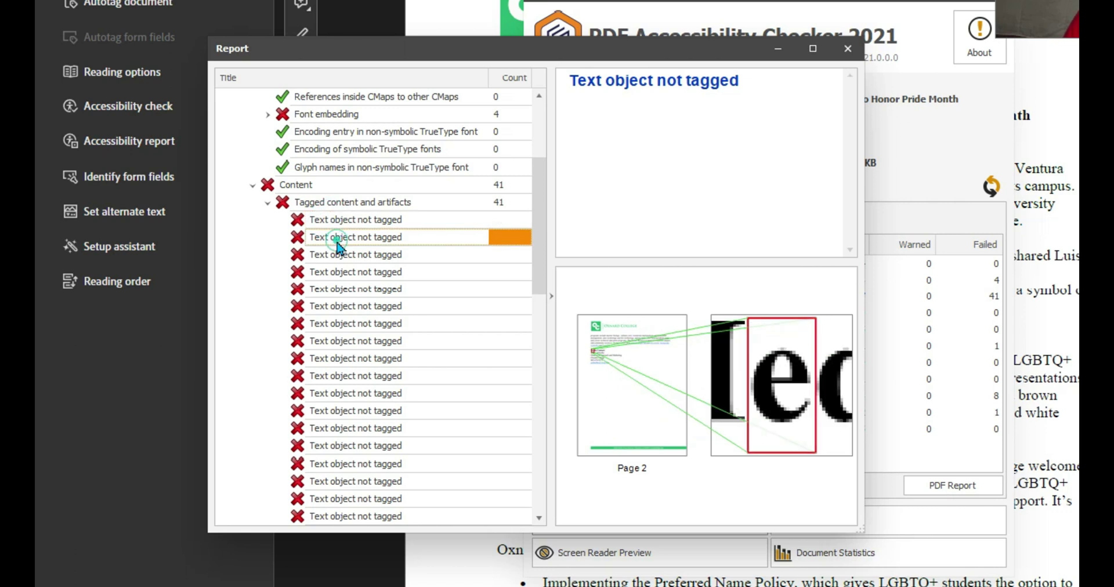
pyautogui.press('Down')
pyautogui.press('Down')
pyautogui.press('Down')
pyautogui.press('Down')
pyautogui.press('Down')
pyautogui.press('Down')
pyautogui.press('Down')
pyautogui.press('Down')
pyautogui.press('Down')
pyautogui.press('Down')
pyautogui.press('Down')
pyautogui.press('Down')
pyautogui.press('Down')
pyautogui.press('Down')
pyautogui.press('Down')
pyautogui.press('Down')
pyautogui.press('Down')
pyautogui.press('Down')
pyautogui.press('Down')
pyautogui.press('Down')
pyautogui.press('Down')
pyautogui.press('Down')
pyautogui.press('Down')
pyautogui.press('Down')
pyautogui.press('Down')
pyautogui.press('Down')
pyautogui.press('Down')
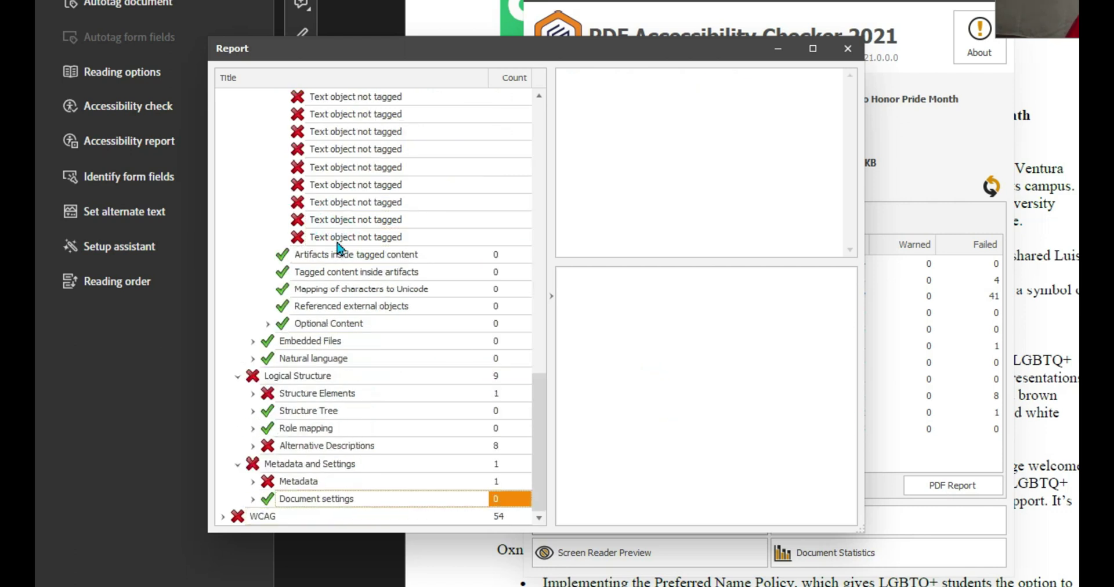
pyautogui.hotkey('alt', 'Tab')
pyautogui.scroll(-10, 458, 493)
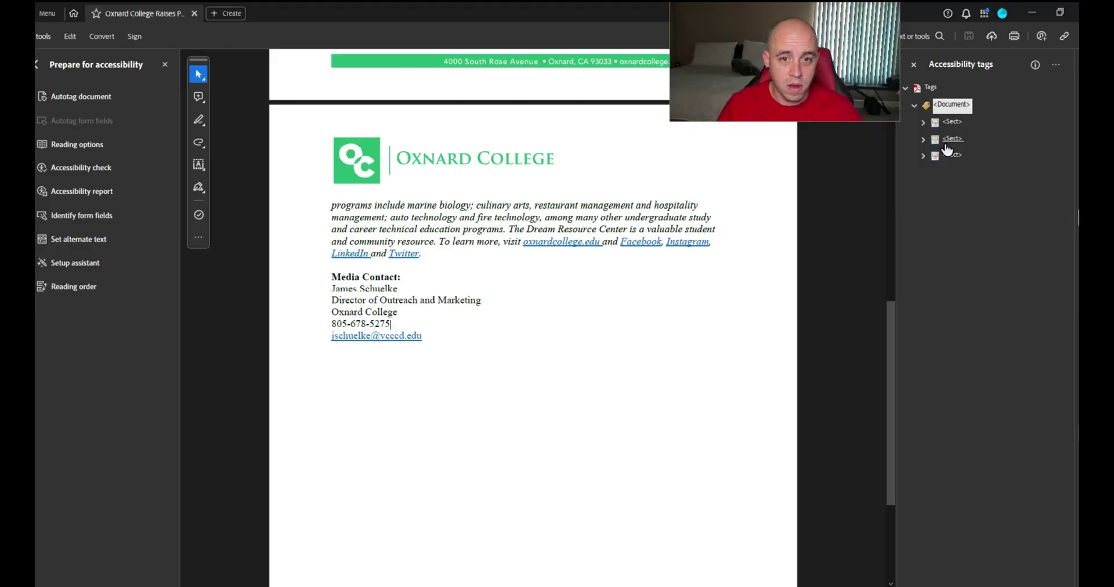
# Step through the last section's tags, including the About Oxnard College heading
pyautogui.press('Down')
pyautogui.press('Down')
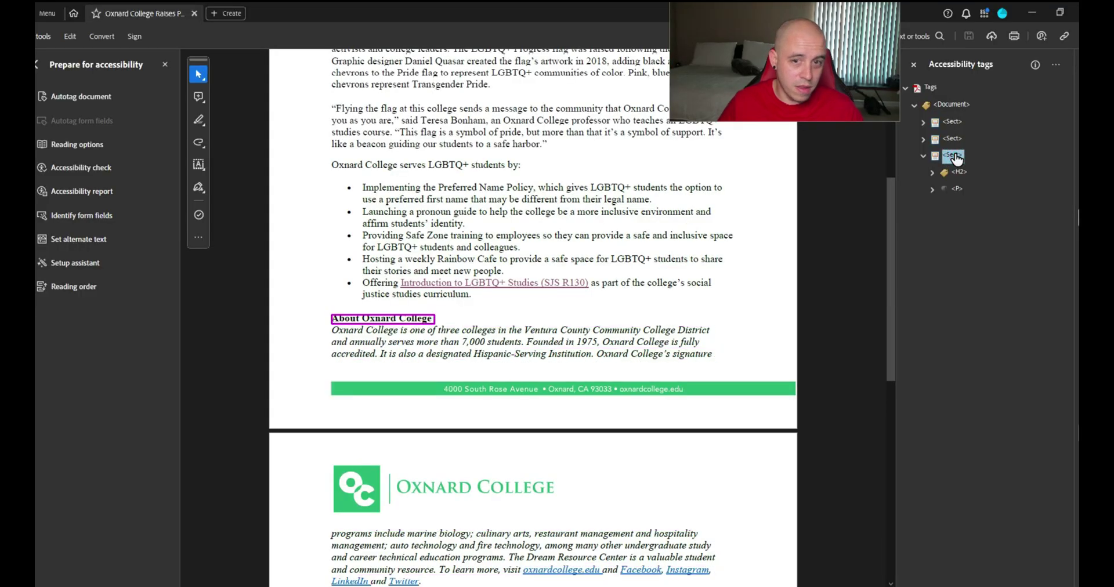
pyautogui.press('Down')
pyautogui.press('Up')
pyautogui.press('Down')
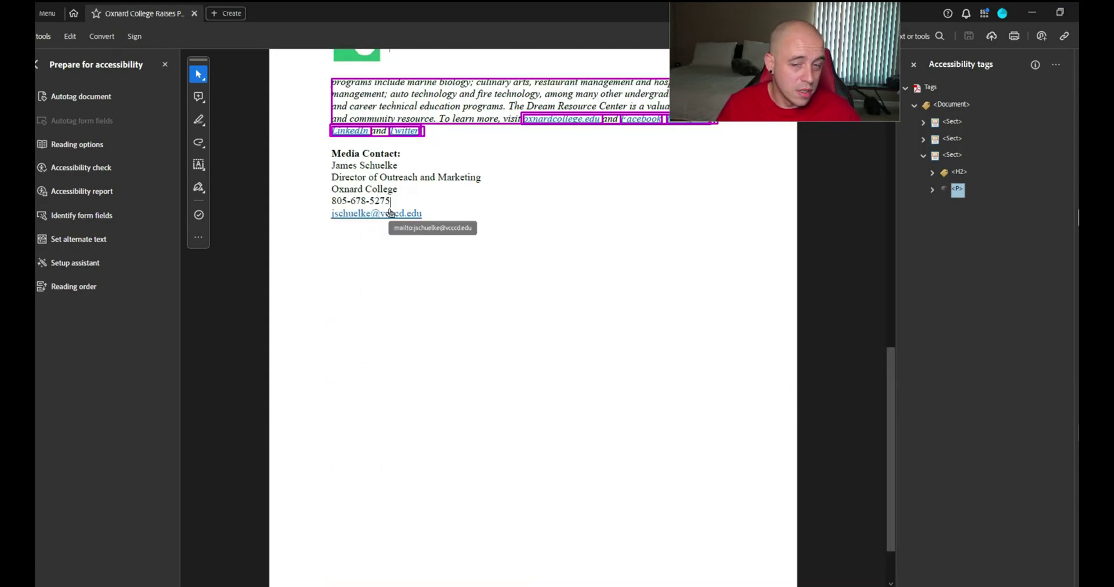
pyautogui.click(702, 226)
pyautogui.scroll(2, 702, 232)
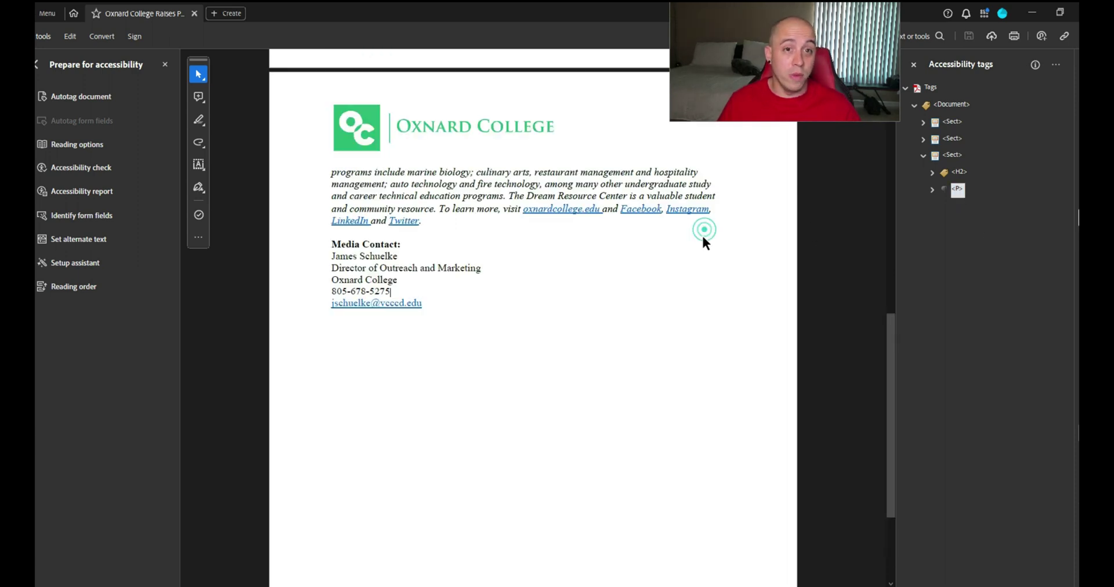
pyautogui.scroll(-2, 704, 235)
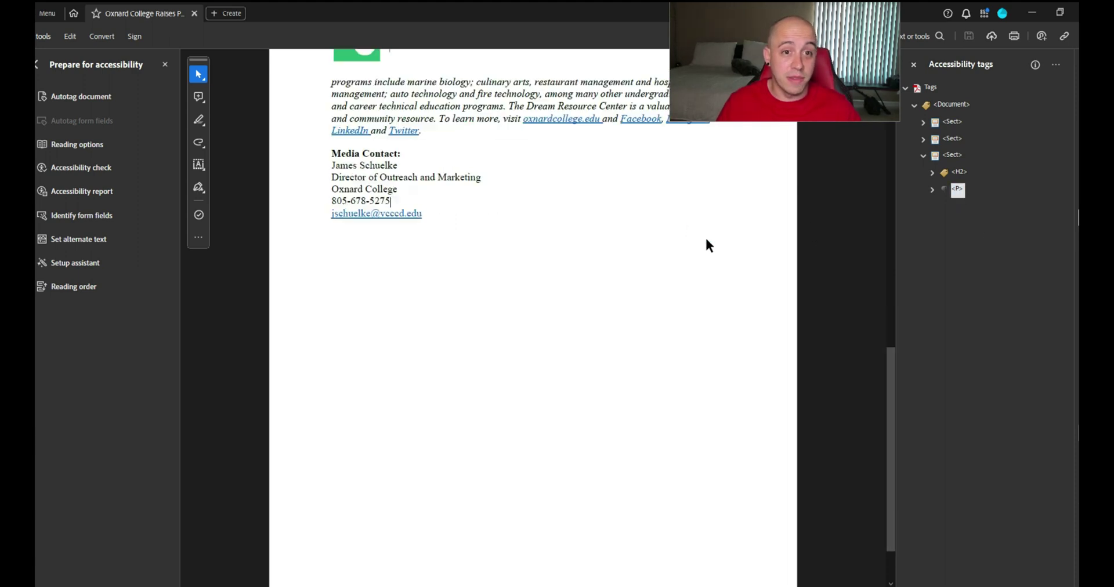
# Add a new P tag after the paragraph tag and select the Media Contact block text
pyautogui.rightClick(957, 195)
pyautogui.click(996, 204)
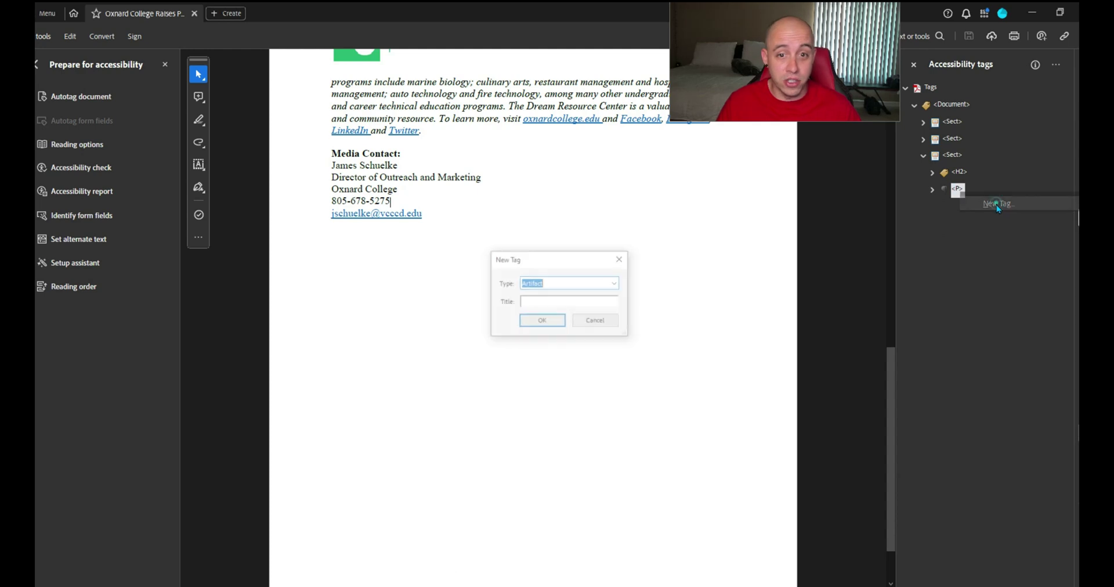
pyautogui.write('P')
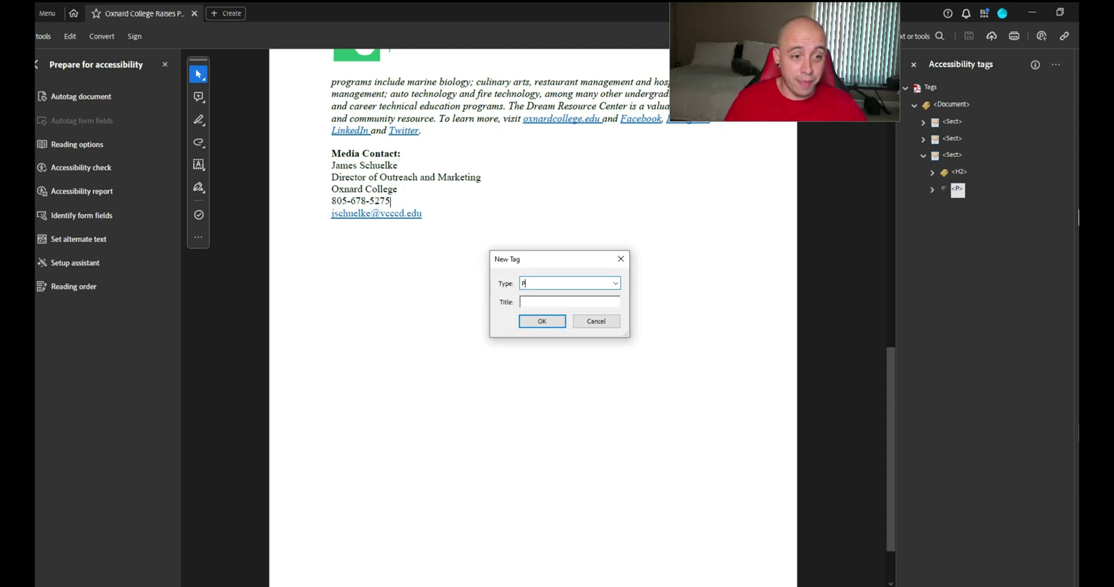
pyautogui.press('Return')
pyautogui.moveTo(953, 208); pyautogui.dragTo(574, 193)
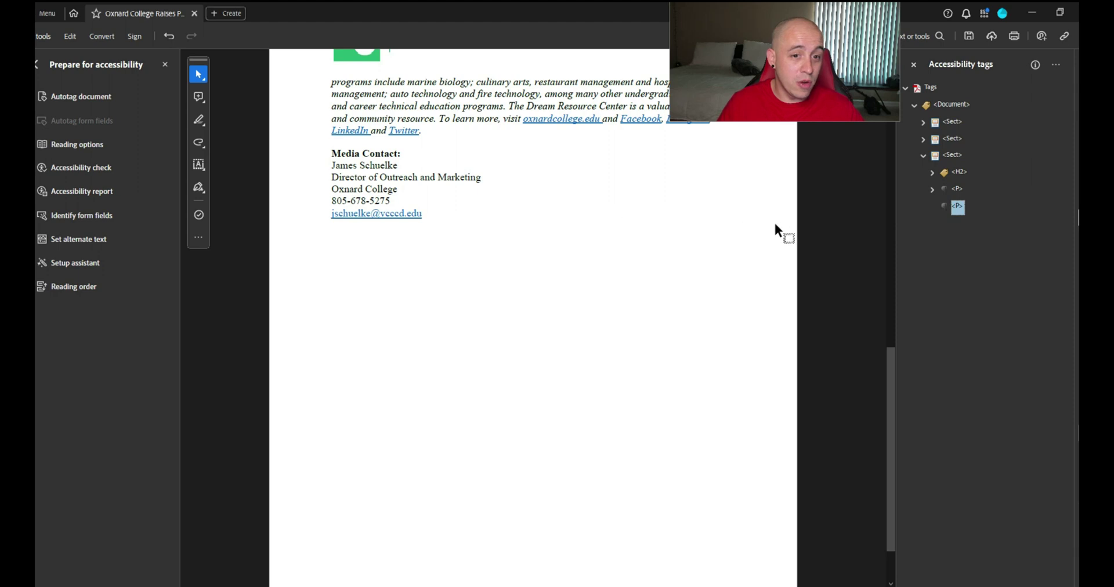
pyautogui.moveTo(775, 225); pyautogui.dragTo(435, 223)
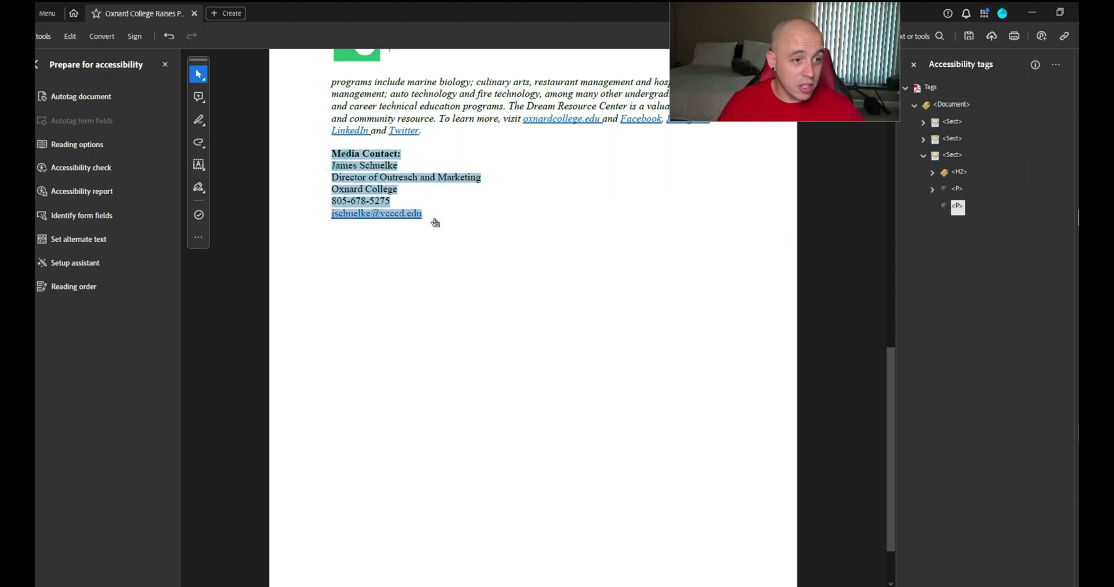
pyautogui.click(1056, 65)
# Create tags from selection for the contact name, title, college and phone lines
pyautogui.click(1051, 239)
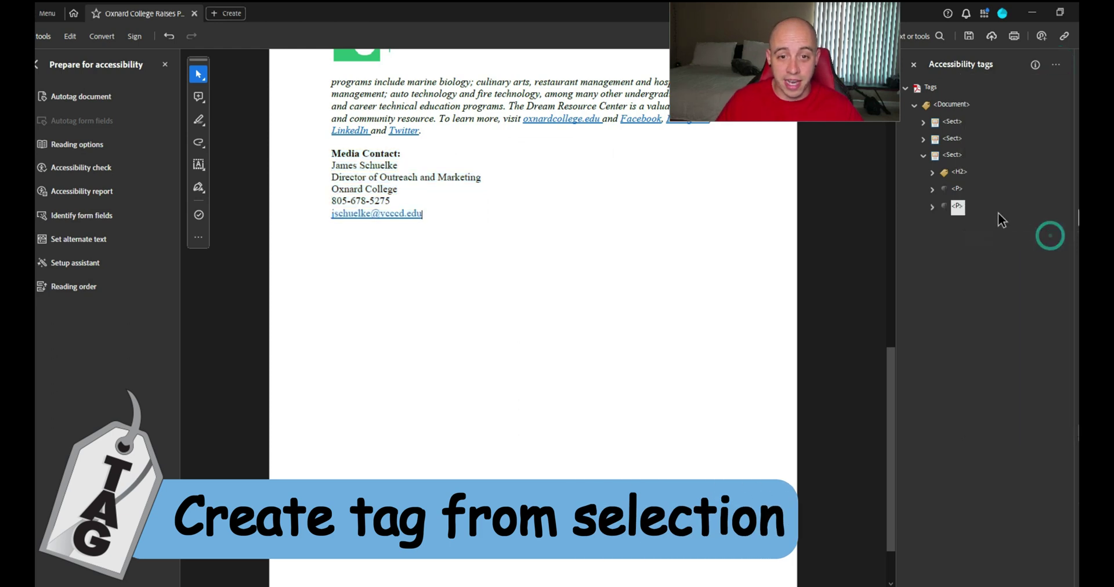
pyautogui.click(932, 206)
pyautogui.click(982, 239)
pyautogui.click(981, 256)
pyautogui.click(981, 274)
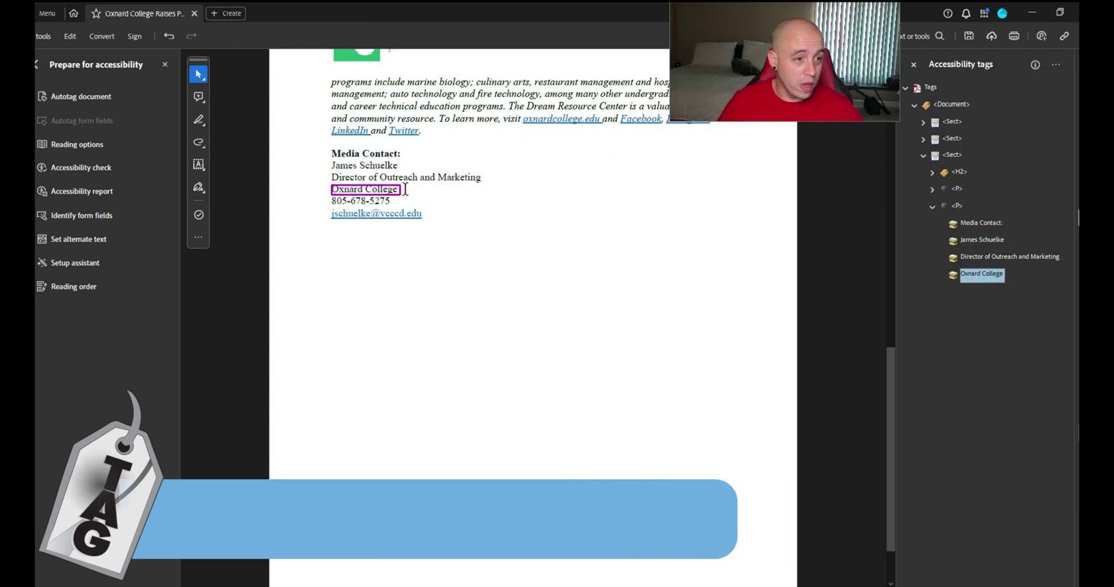
pyautogui.moveTo(331, 196); pyautogui.dragTo(427, 216)
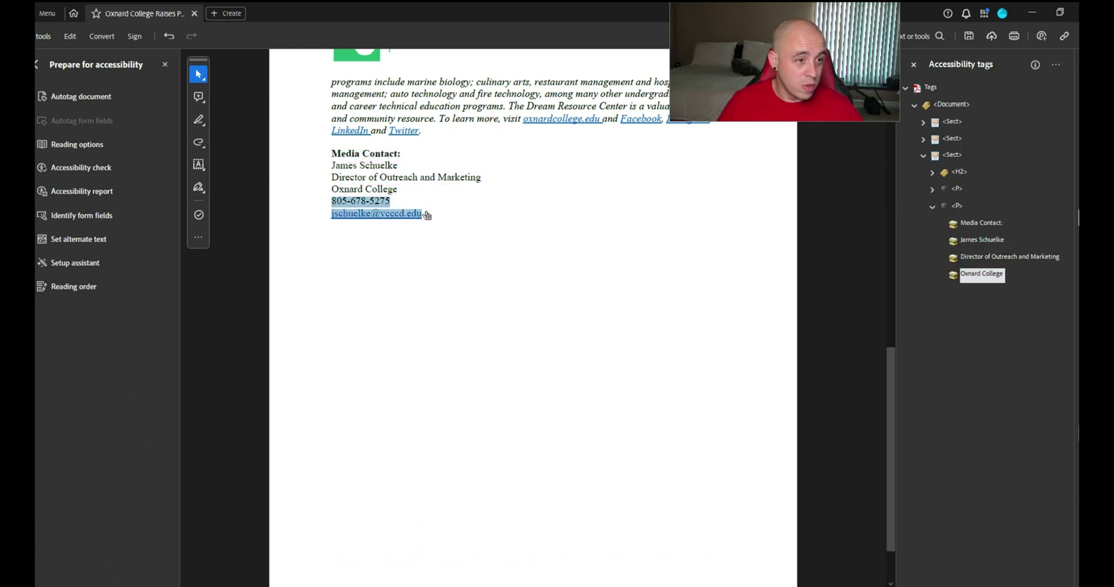
pyautogui.click(1055, 65)
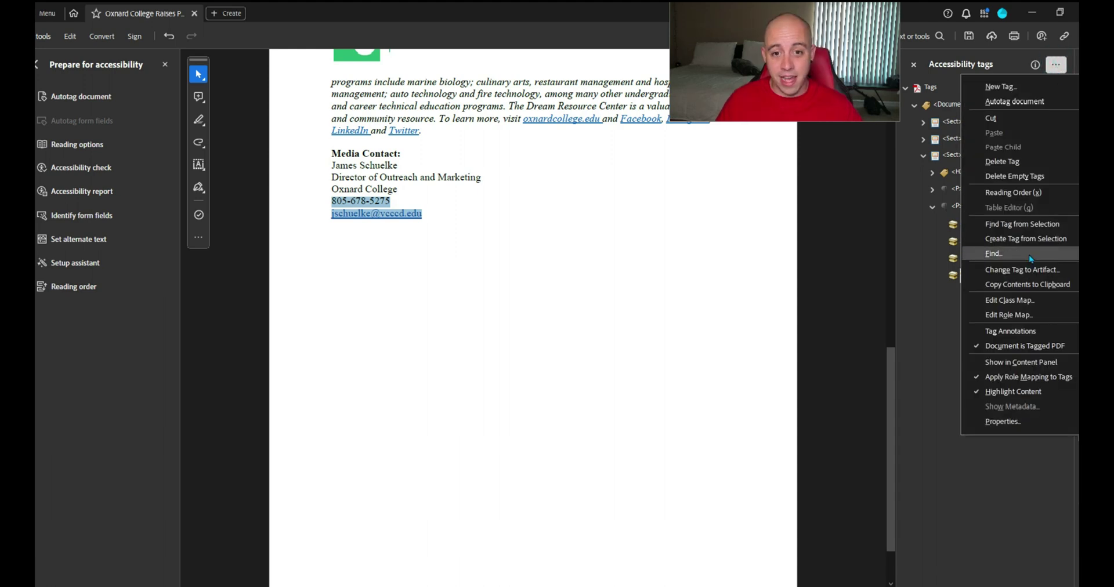
pyautogui.click(1027, 238)
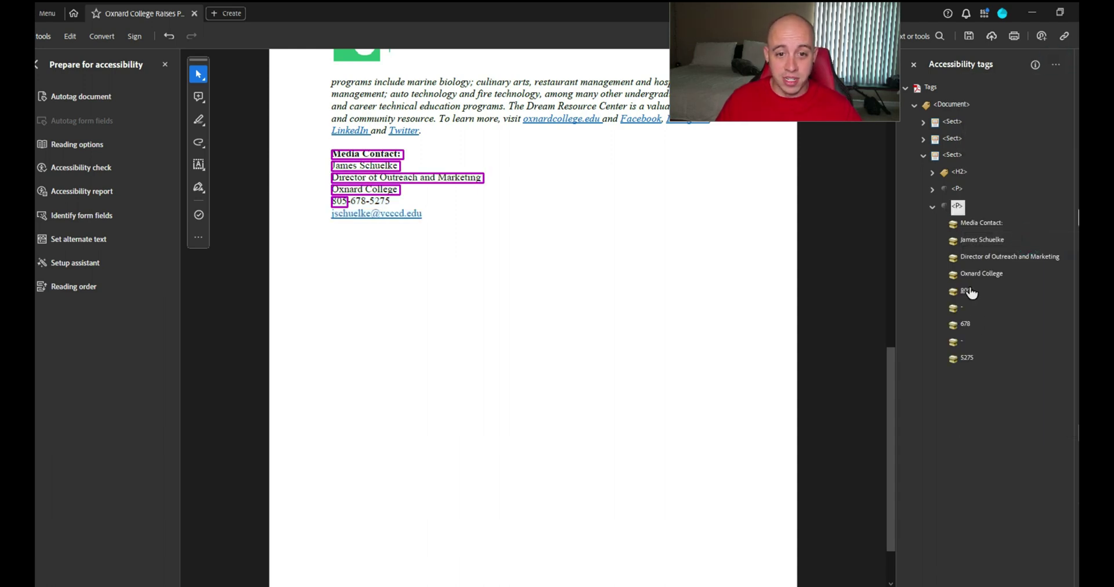
pyautogui.click(982, 274)
pyautogui.click(958, 206)
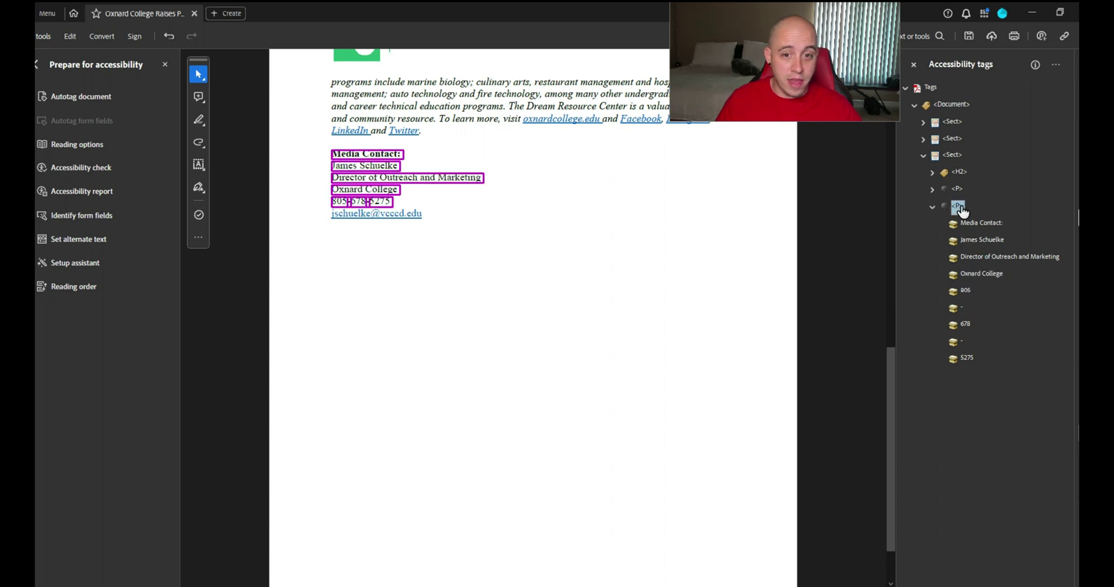
# Add a new H3 tag and move the "Media Contact:" text into it
pyautogui.rightClick(958, 200)
pyautogui.click(981, 208)
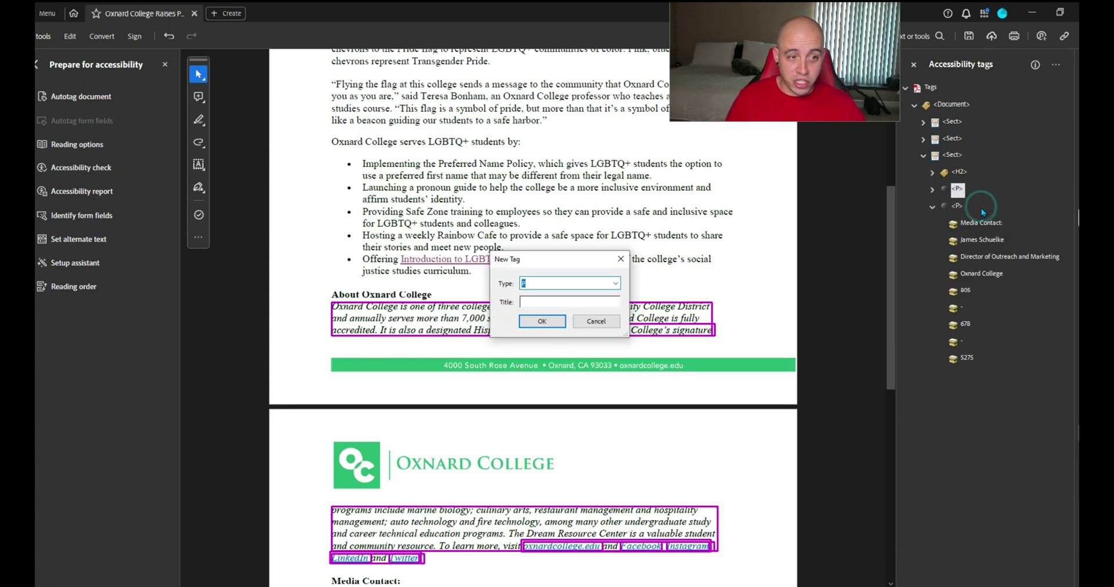
pyautogui.write('H3')
pyautogui.press('Return')
pyautogui.click(977, 240)
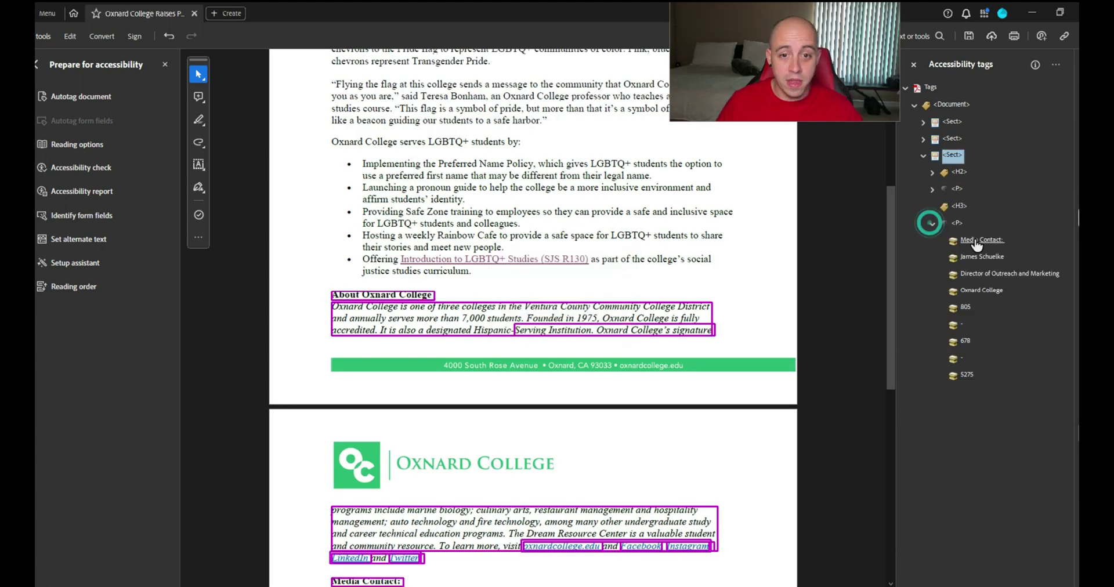
pyautogui.moveTo(960, 212); pyautogui.dragTo(958, 207)
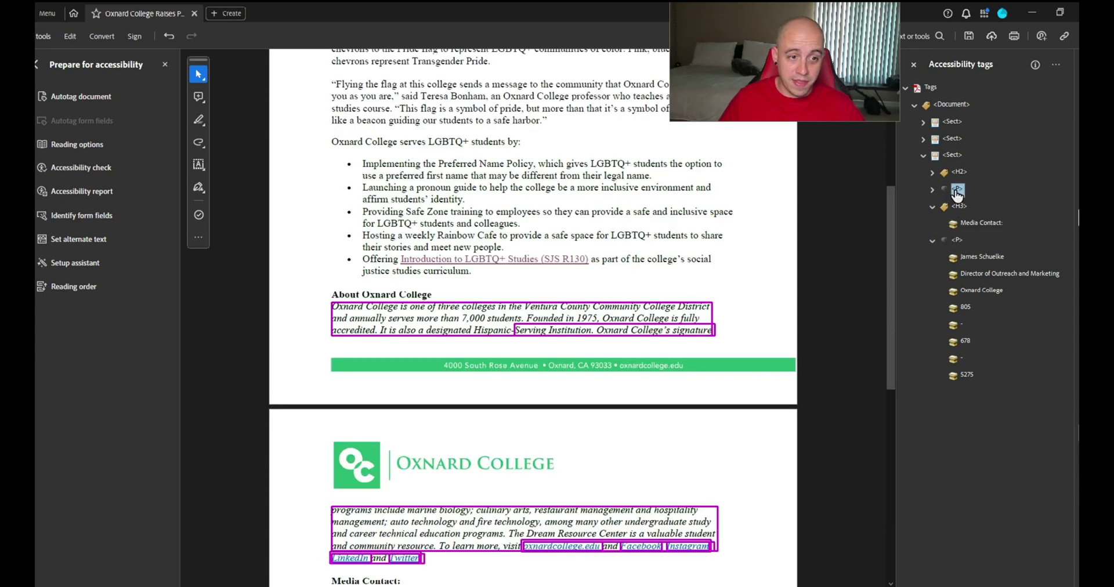
# Select the lower contact paragraph tag and begin adding a new tag after it
pyautogui.click(957, 222)
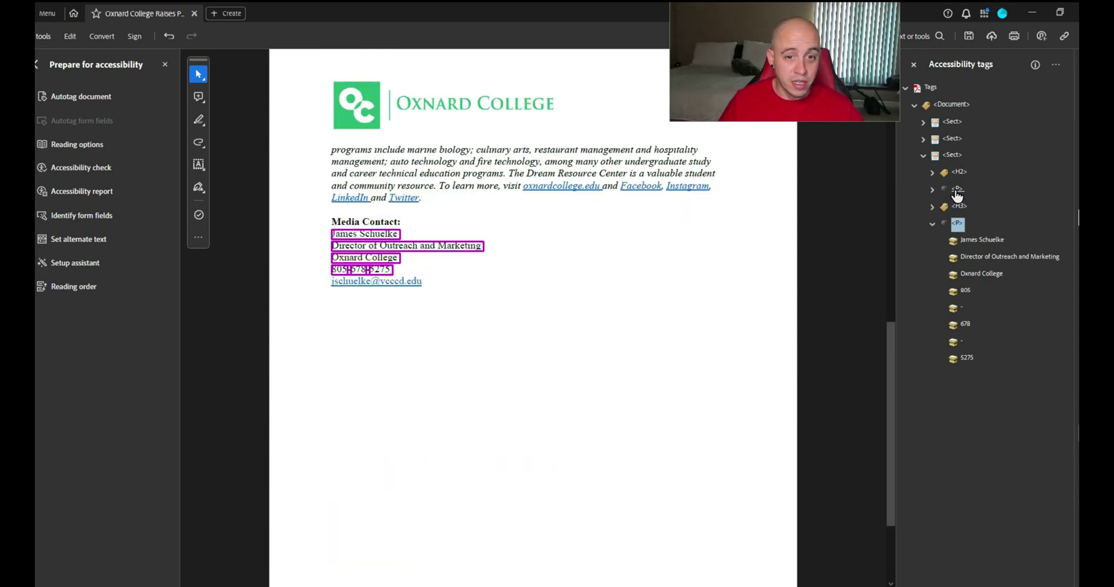
pyautogui.press('Left')
pyautogui.press('Right')
pyautogui.press('Left')
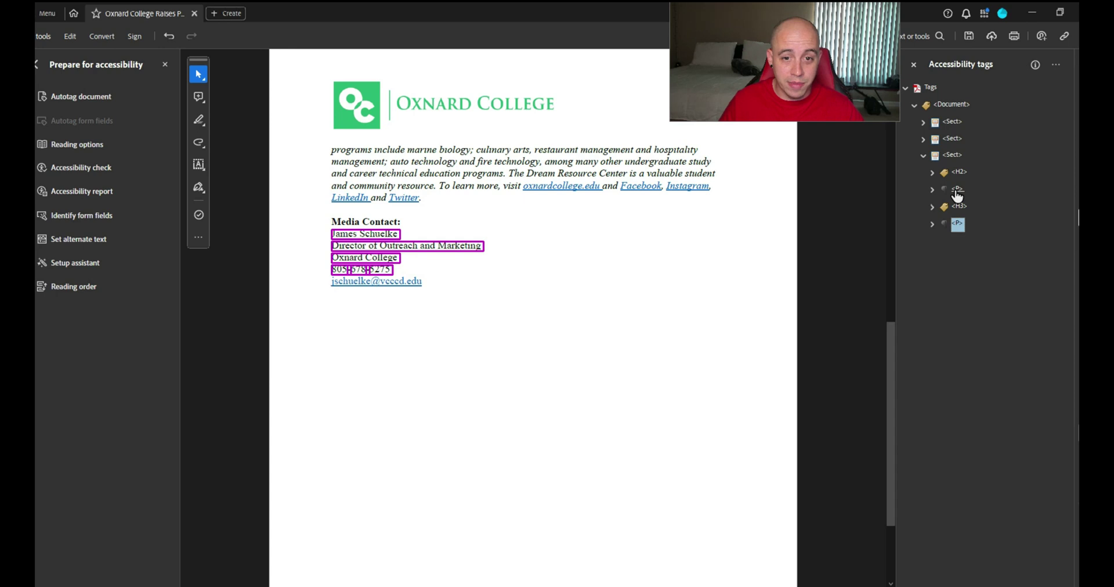
pyautogui.rightClick(957, 224)
pyautogui.click(982, 232)
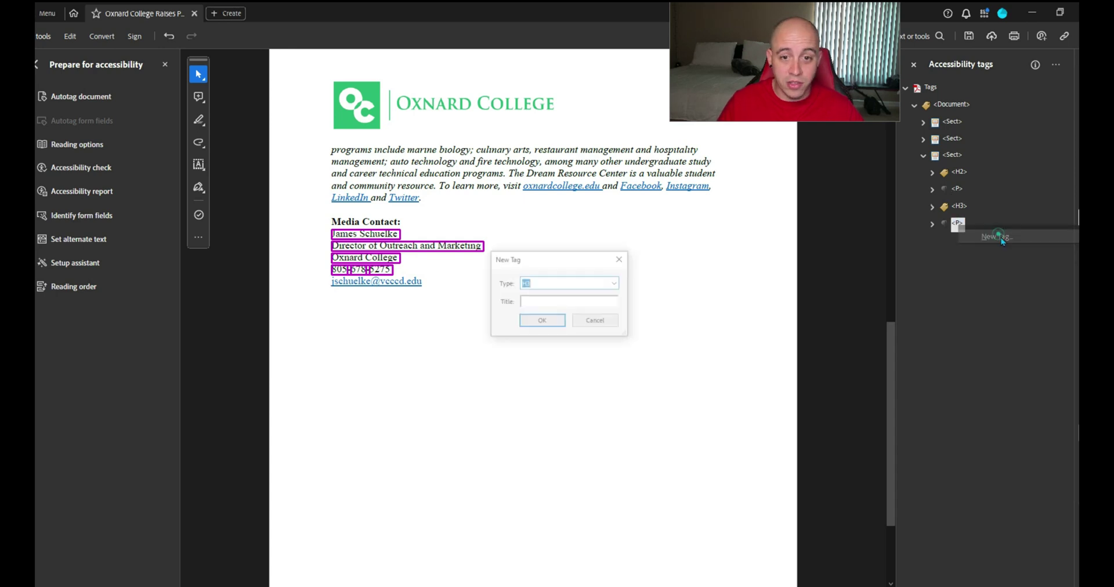
# Add a P tag and fill it via Create Tag from Selection with the e-mail address line
pyautogui.write('P')
pyautogui.click(524, 323)
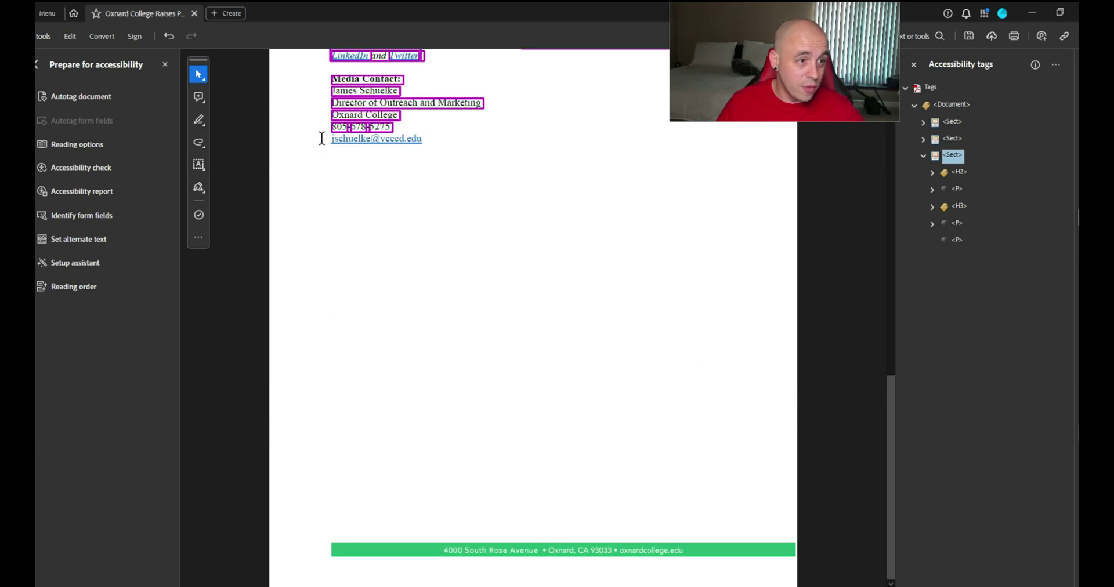
pyautogui.moveTo(321, 138); pyautogui.dragTo(422, 140)
pyautogui.click(957, 239)
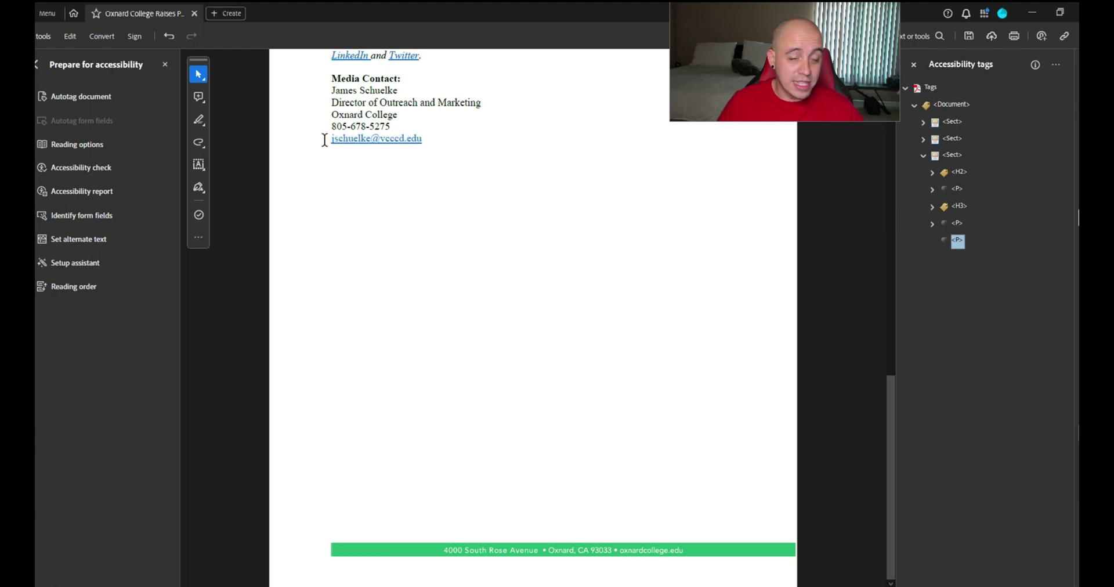
pyautogui.moveTo(338, 142); pyautogui.dragTo(416, 142)
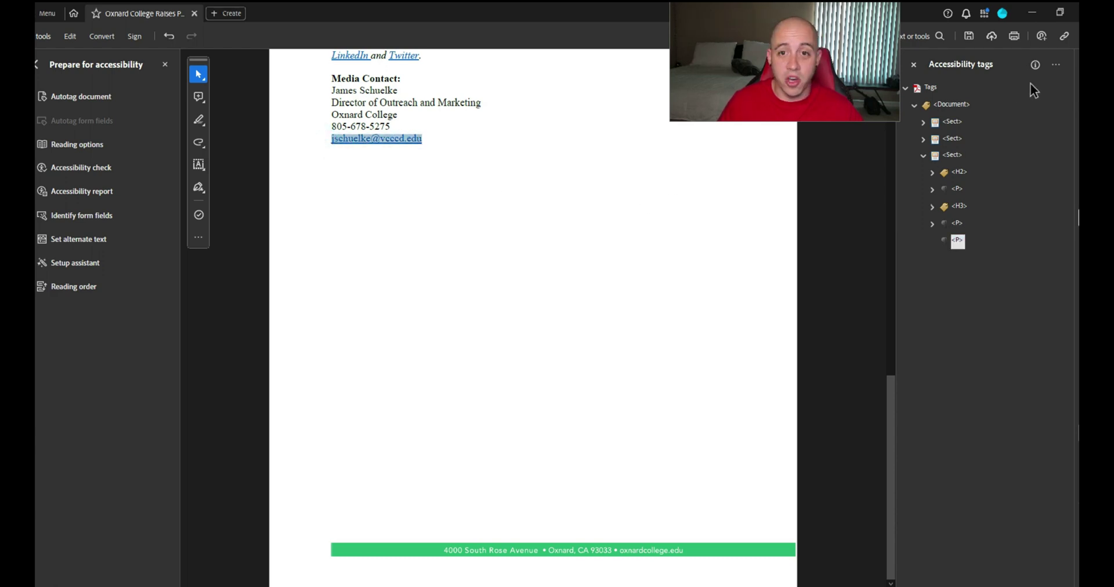
pyautogui.click(1056, 65)
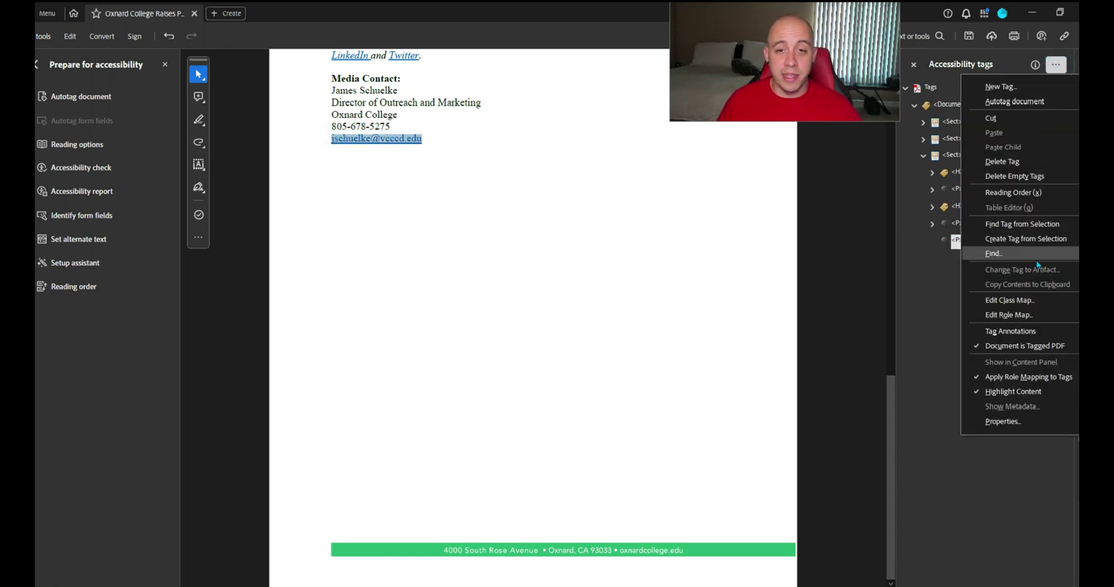
pyautogui.click(1037, 238)
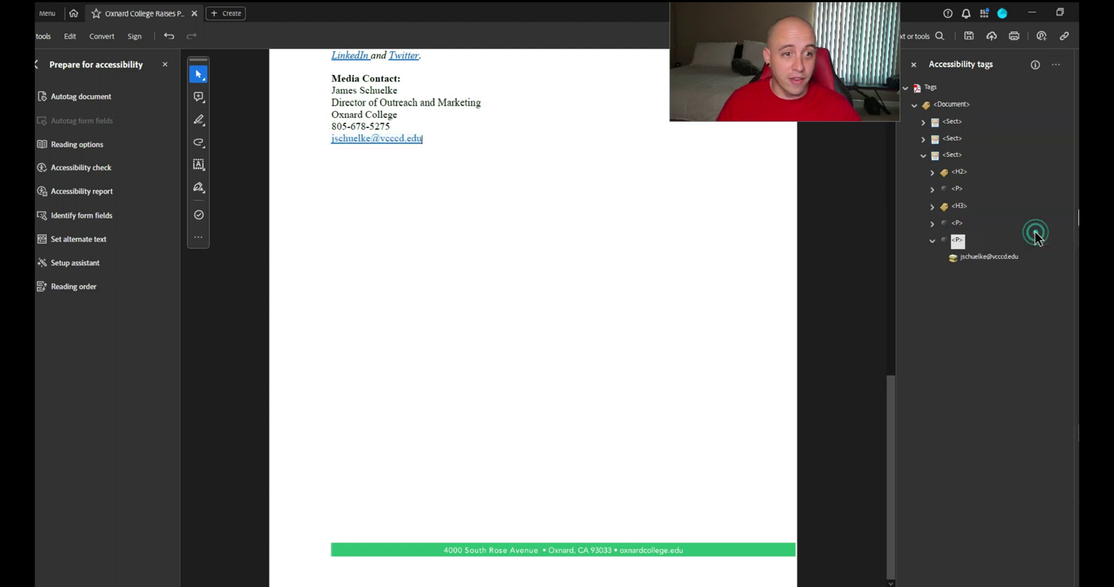
# Review the paragraph's span tags and the section's tags, ending back at the Document tag
pyautogui.click(959, 195)
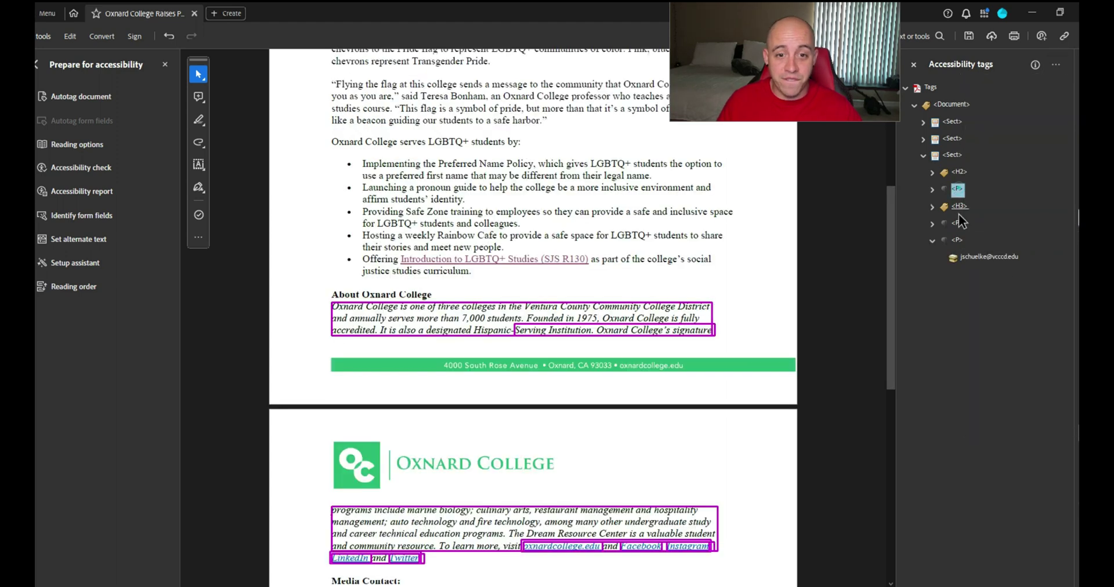
pyautogui.press('Down')
pyautogui.press('Down')
pyautogui.press('Down')
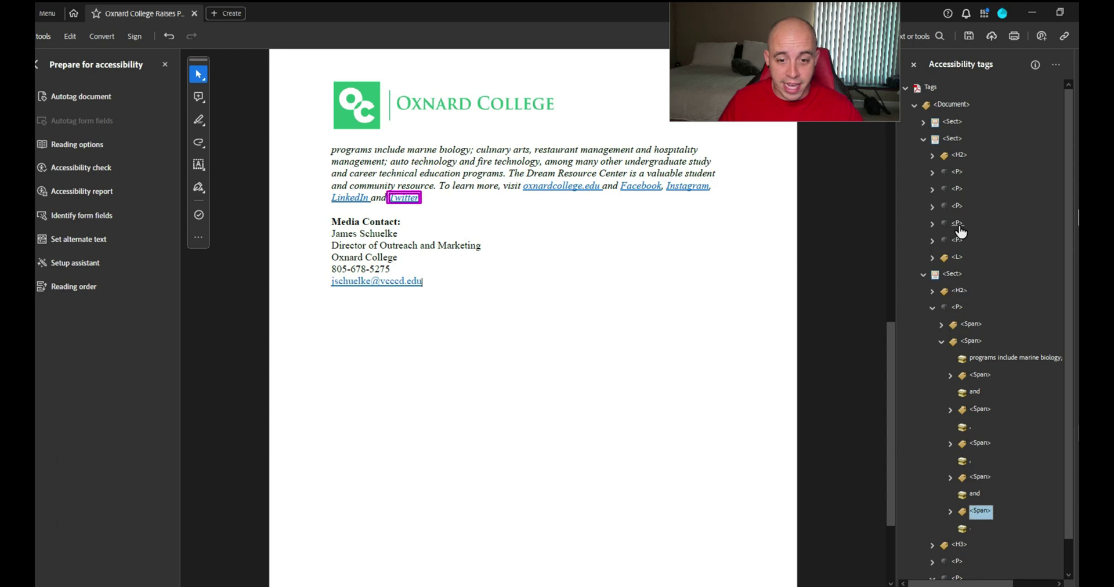
pyautogui.press('Right')
pyautogui.press('Up')
pyautogui.press('Up')
pyautogui.press('Up')
pyautogui.press('Up')
pyautogui.press('Up')
pyautogui.press('Up')
pyautogui.press('Up')
pyautogui.press('Up')
pyautogui.press('Up')
pyautogui.press('Up')
pyautogui.press('Up')
pyautogui.press('Left')
pyautogui.press('Left')
pyautogui.press('Up')
pyautogui.press('Up')
pyautogui.press('Up')
pyautogui.press('Up')
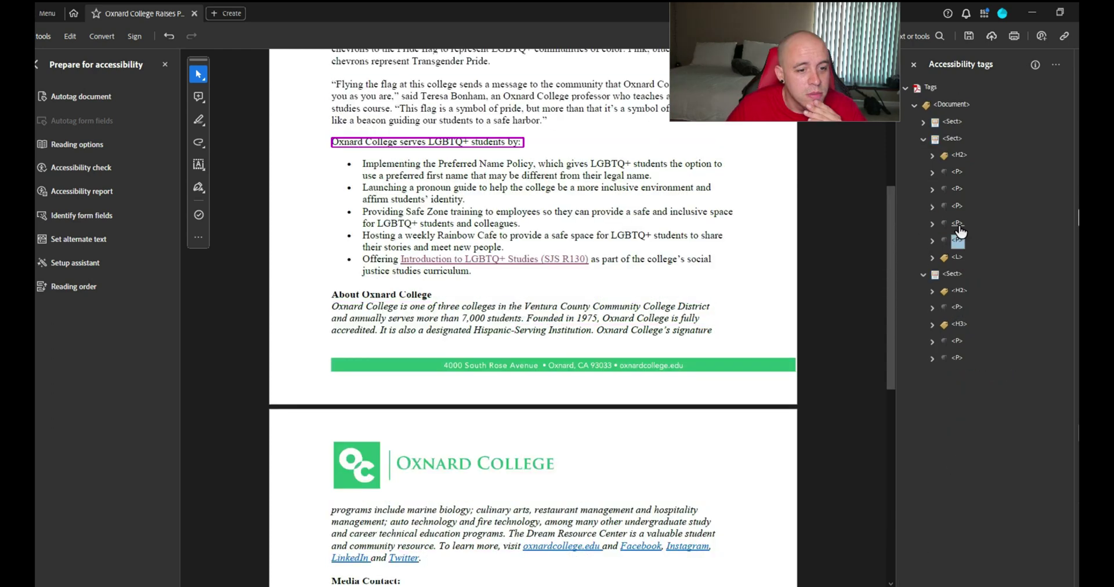
pyautogui.press('Down')
pyautogui.press('Down')
pyautogui.press('Down')
pyautogui.press('Right')
pyautogui.press('Down')
pyautogui.press('Down')
pyautogui.press('Right')
pyautogui.press('Down')
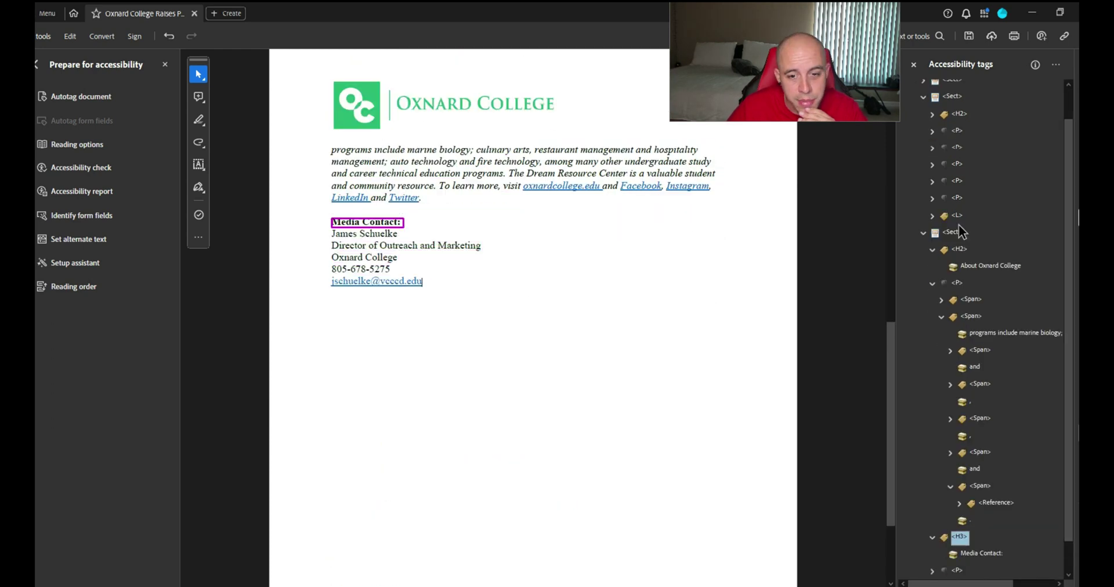
pyautogui.press('Up')
pyautogui.press('Home')
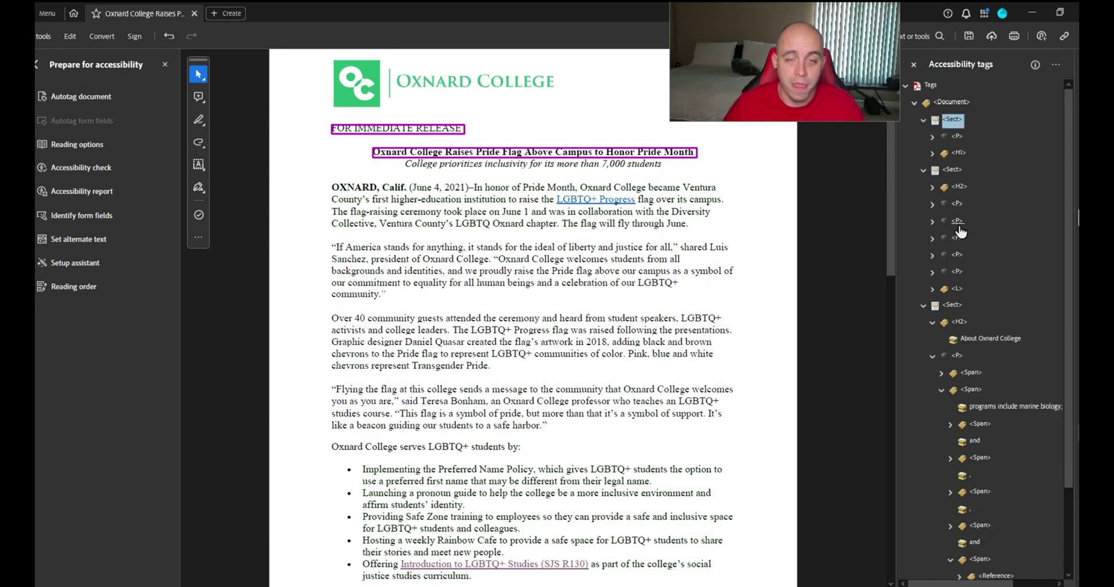
# Rerun the full accessibility check and show the failed Tagged content element in the Tags panel
pyautogui.click(915, 103)
pyautogui.click(914, 106)
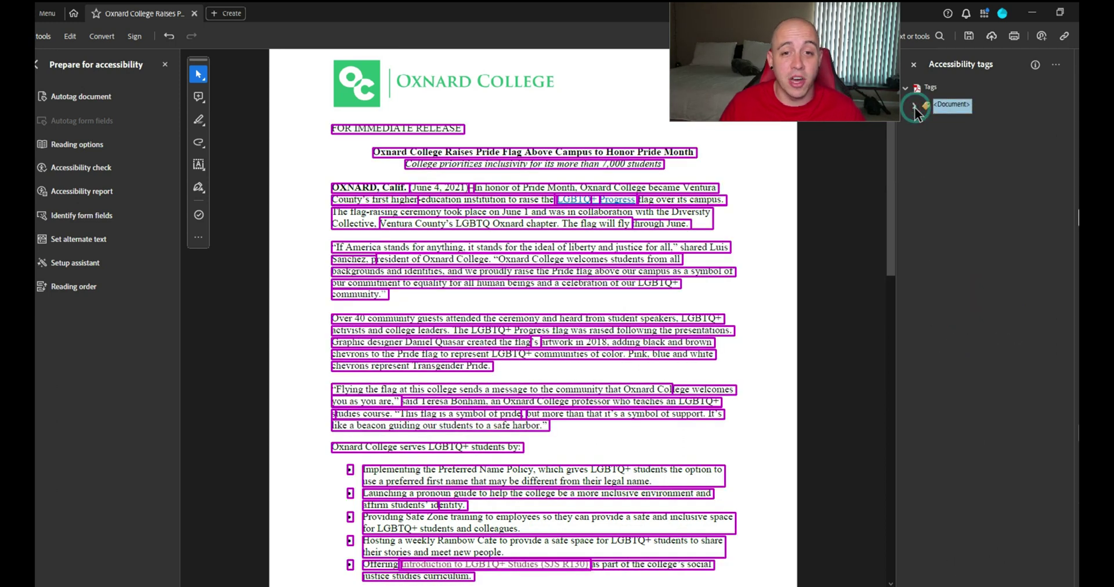
pyautogui.click(914, 106)
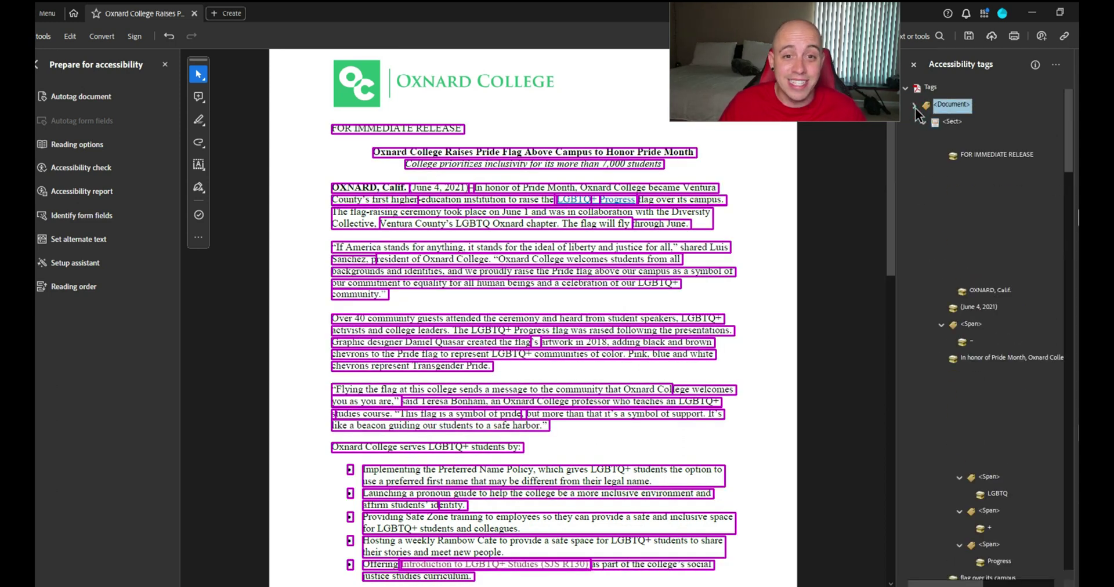
pyautogui.moveTo(1070, 150); pyautogui.dragTo(1077, 467)
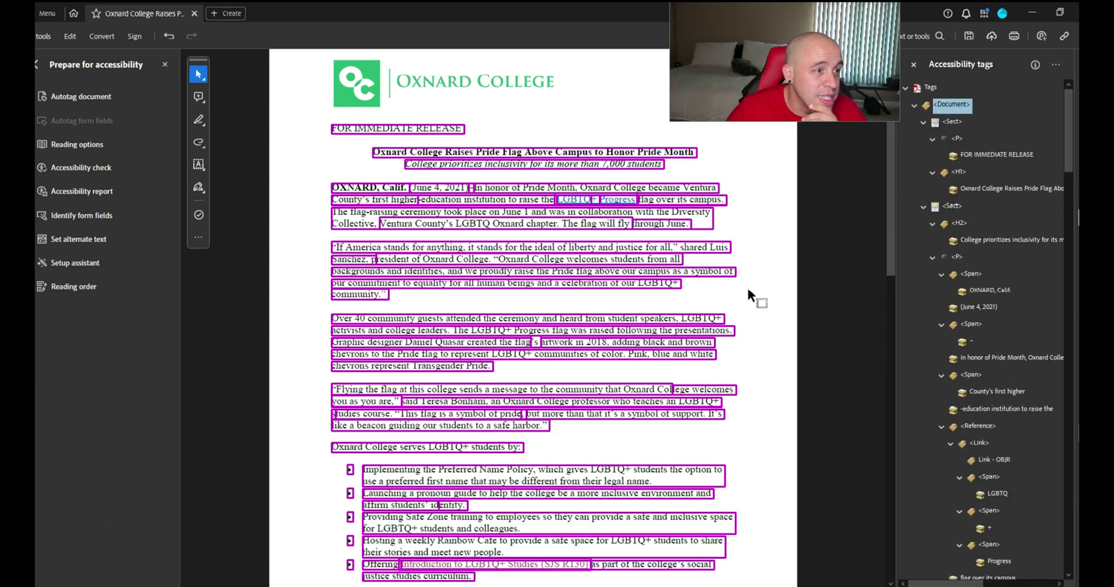
pyautogui.click(105, 173)
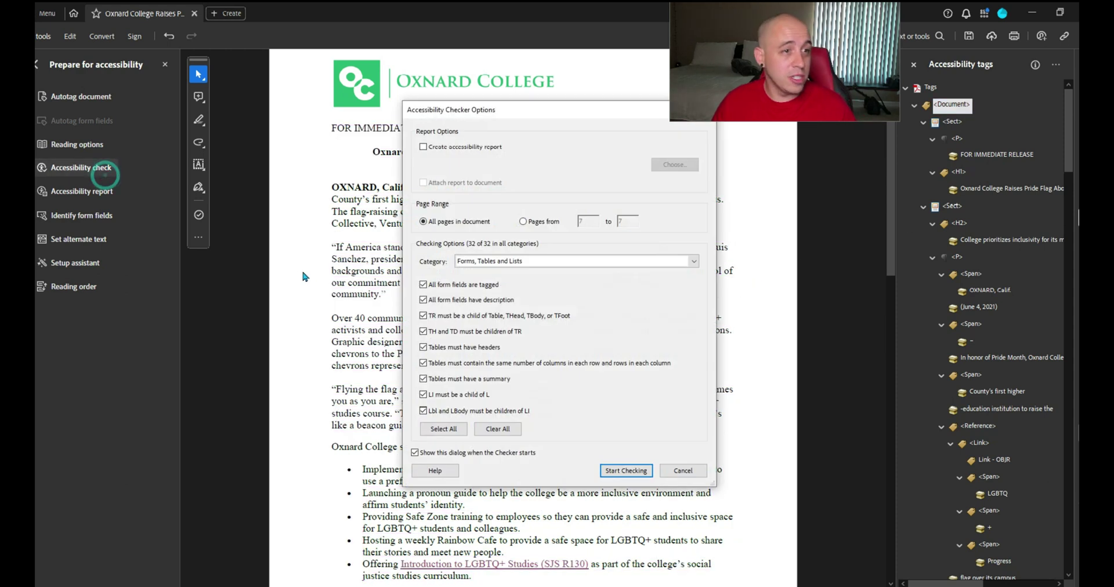
pyautogui.click(626, 471)
pyautogui.click(954, 284)
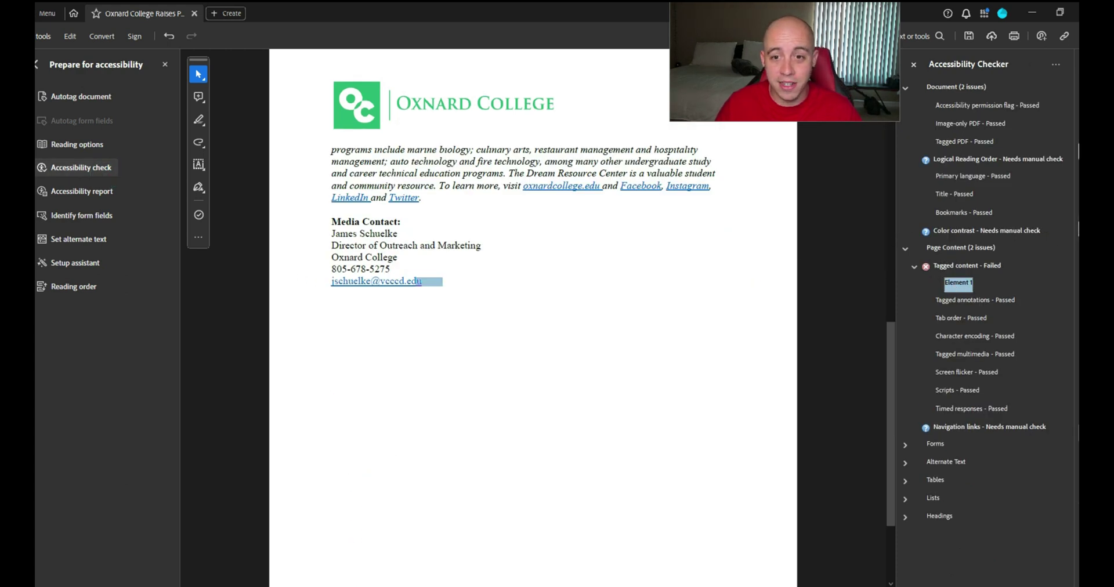
pyautogui.rightClick(957, 283)
pyautogui.click(1044, 342)
pyautogui.click(975, 536)
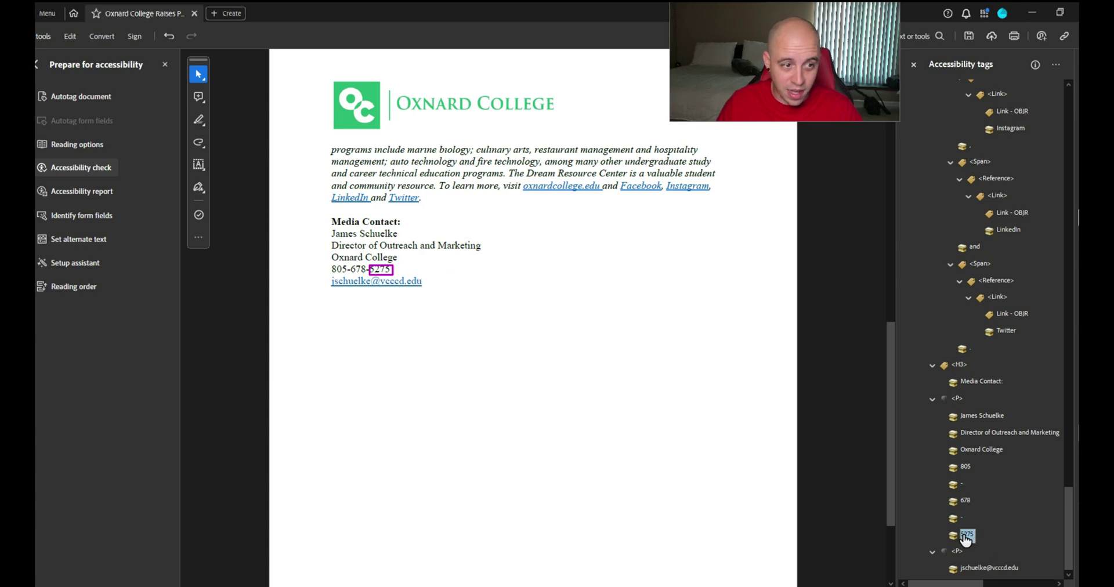
# From the e-mail paragraph tag, search the whole document for Unmarked Content
pyautogui.click(956, 551)
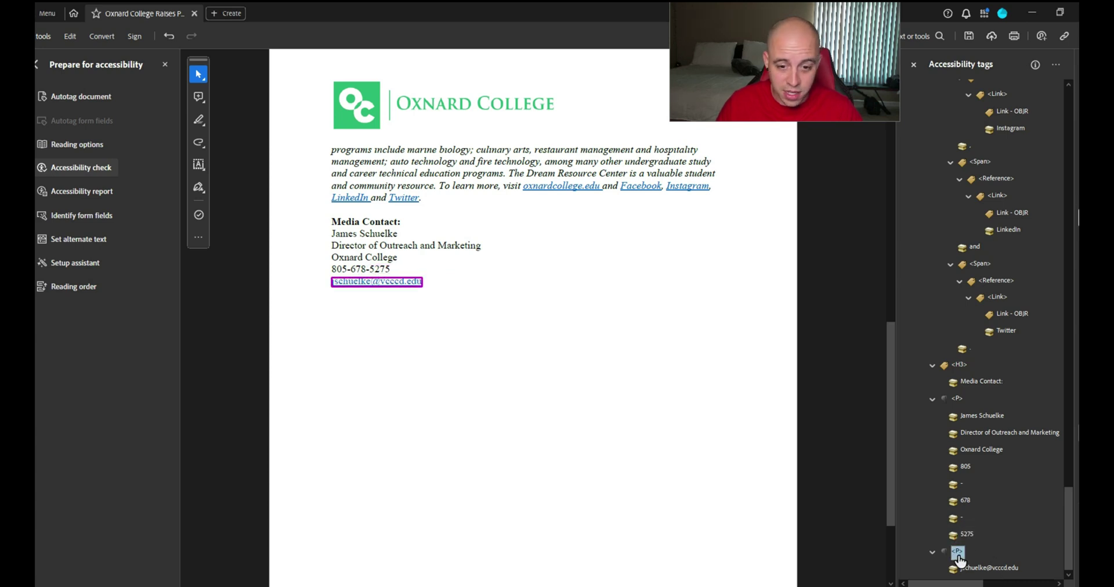
pyautogui.click(1055, 65)
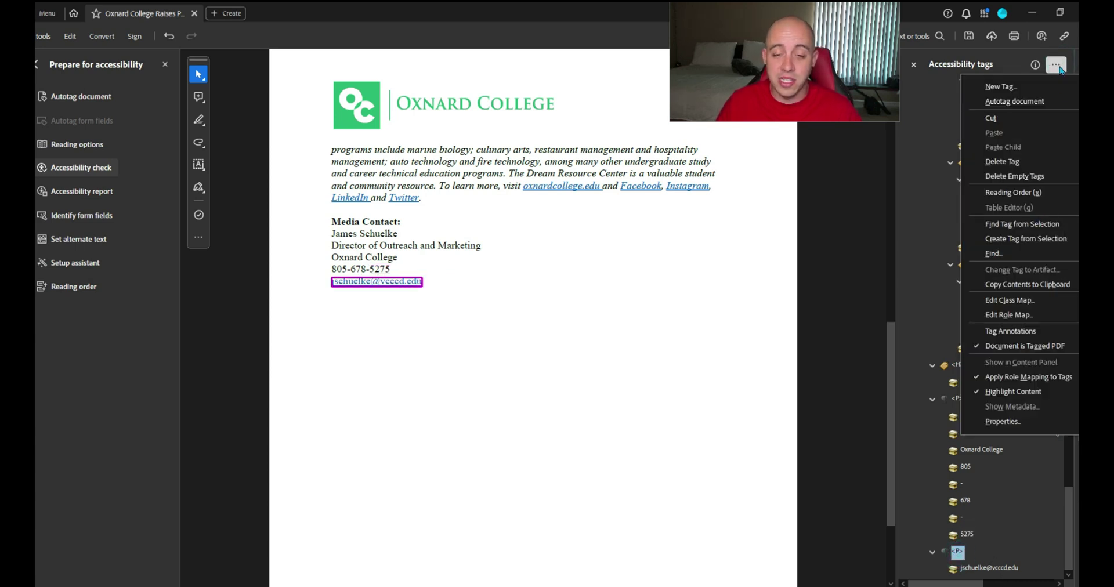
pyautogui.click(1022, 253)
pyautogui.click(591, 269)
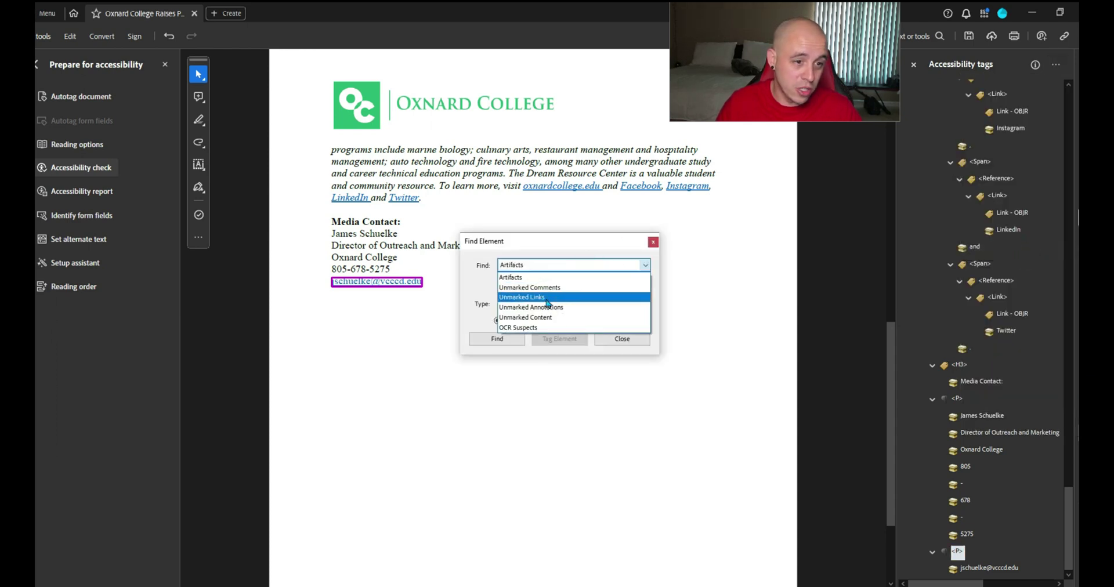
pyautogui.click(538, 319)
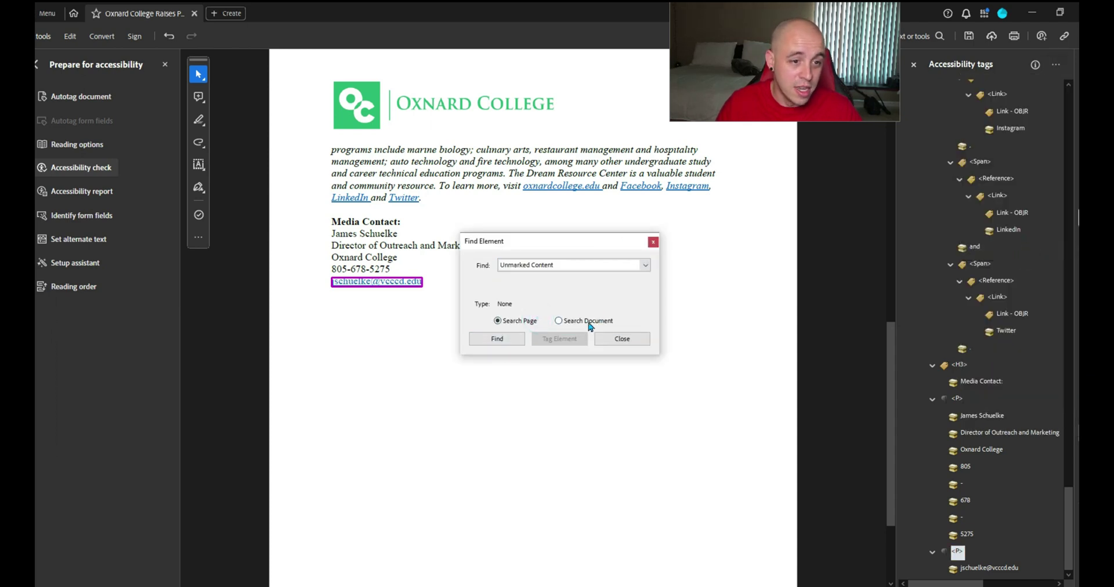
pyautogui.click(586, 320)
pyautogui.click(507, 340)
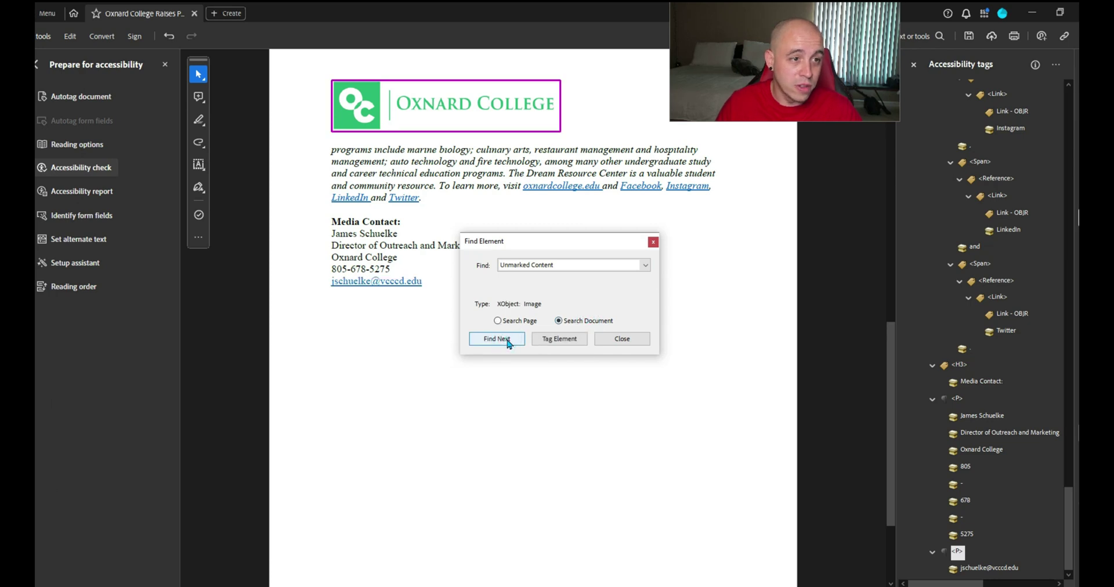
# Tag each found item, including the footer bar, until Find Completed, then close the search
pyautogui.click(502, 341)
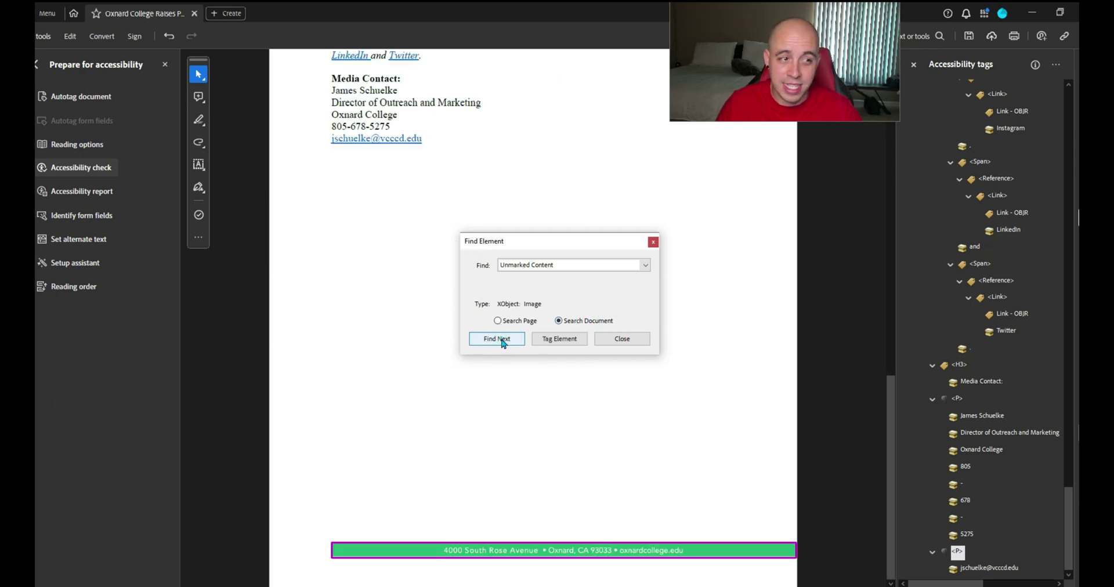
pyautogui.click(558, 339)
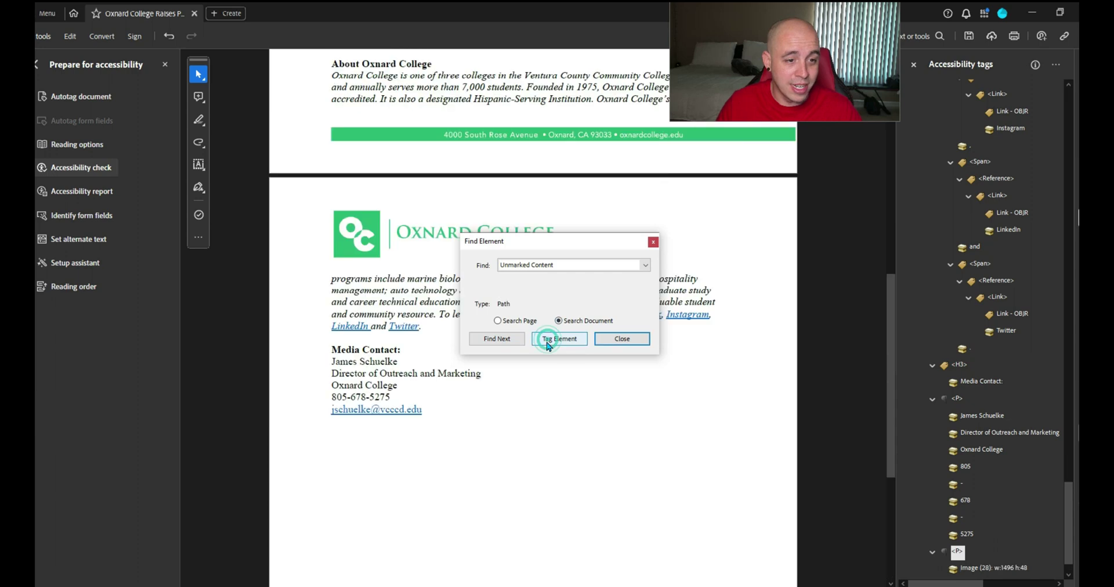
pyautogui.click(558, 339)
pyautogui.click(558, 339)
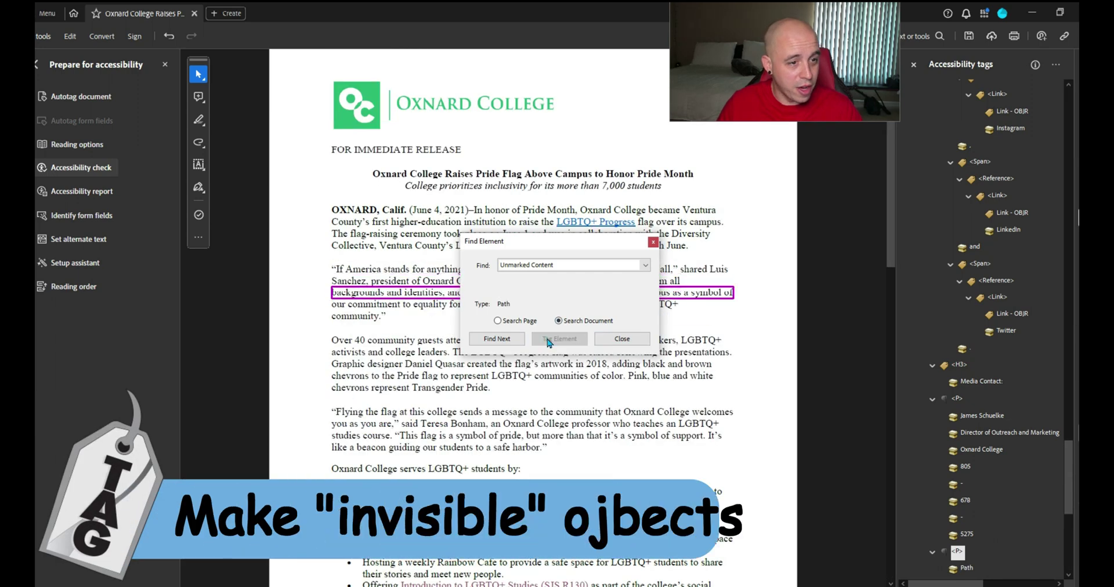
pyautogui.click(558, 339)
pyautogui.click(558, 339)
pyautogui.click(558, 339)
pyautogui.click(558, 339)
pyautogui.click(558, 339)
pyautogui.click(558, 339)
pyautogui.click(548, 340)
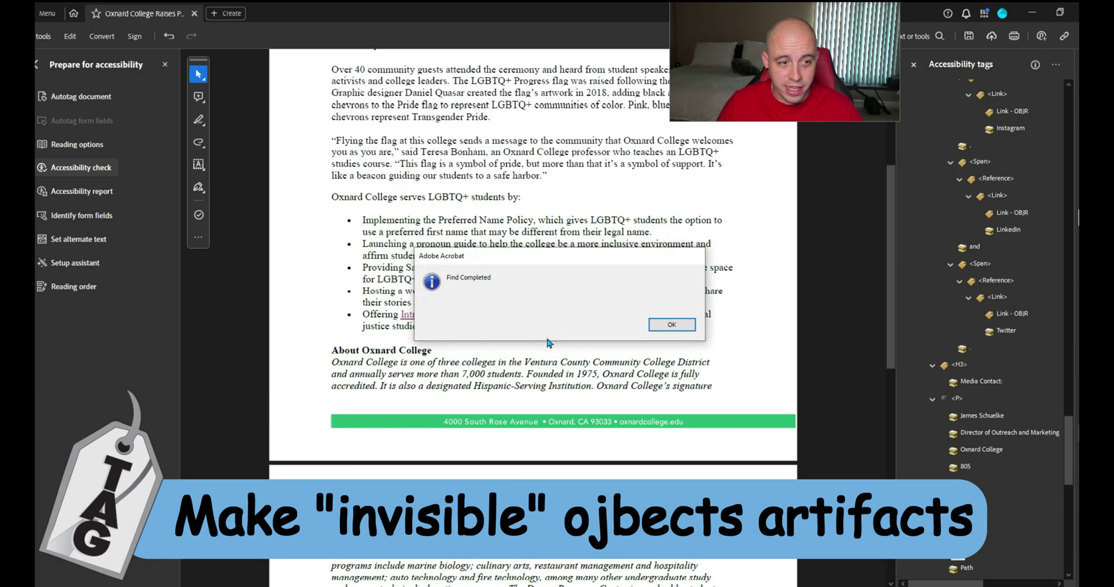
pyautogui.click(639, 323)
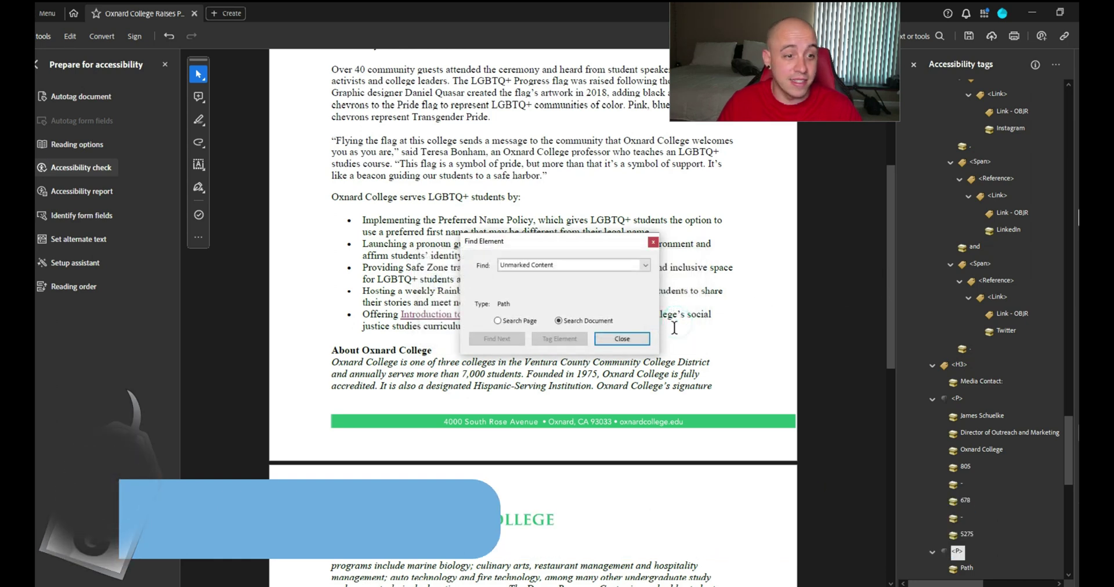
pyautogui.click(640, 342)
# Change the run of stray Path tags to artifacts
pyautogui.scroll(-3, 1012, 383)
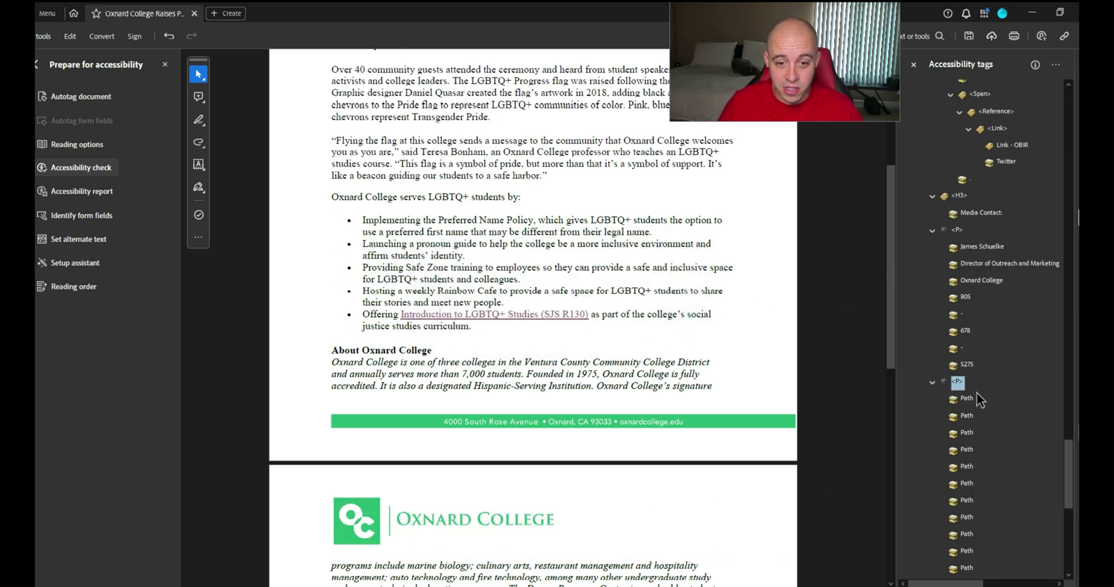
pyautogui.click(968, 399)
pyautogui.scroll(-5, 980, 402)
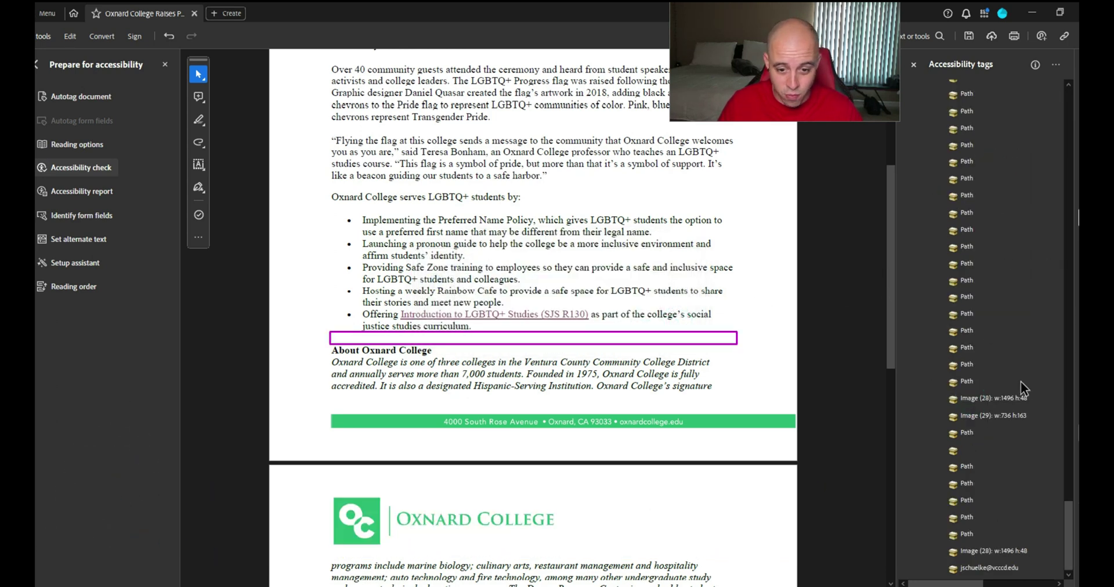
pyautogui.click(988, 552)
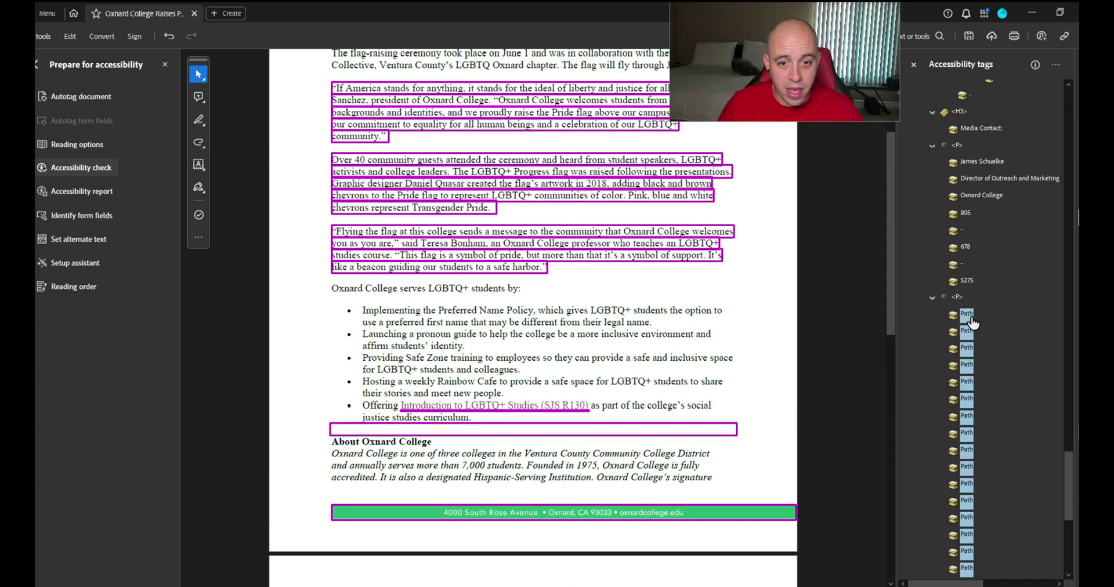
pyautogui.rightClick(973, 313)
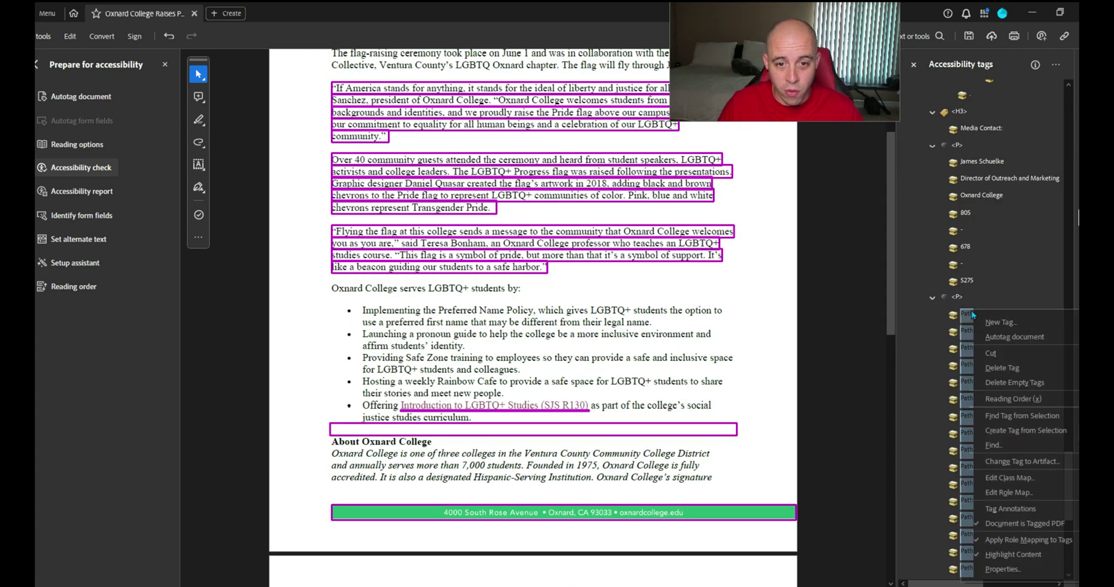
pyautogui.click(1024, 462)
pyautogui.click(543, 342)
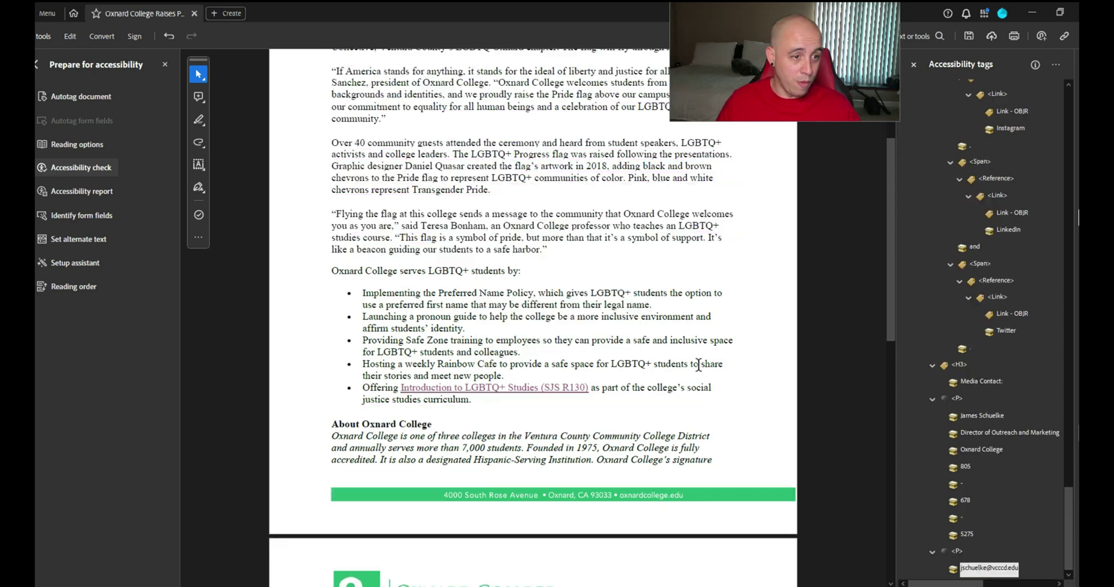
# Rerun the Accessibility check, collapse its results, and bring up PAC 2021
pyautogui.scroll(-2, 683, 372)
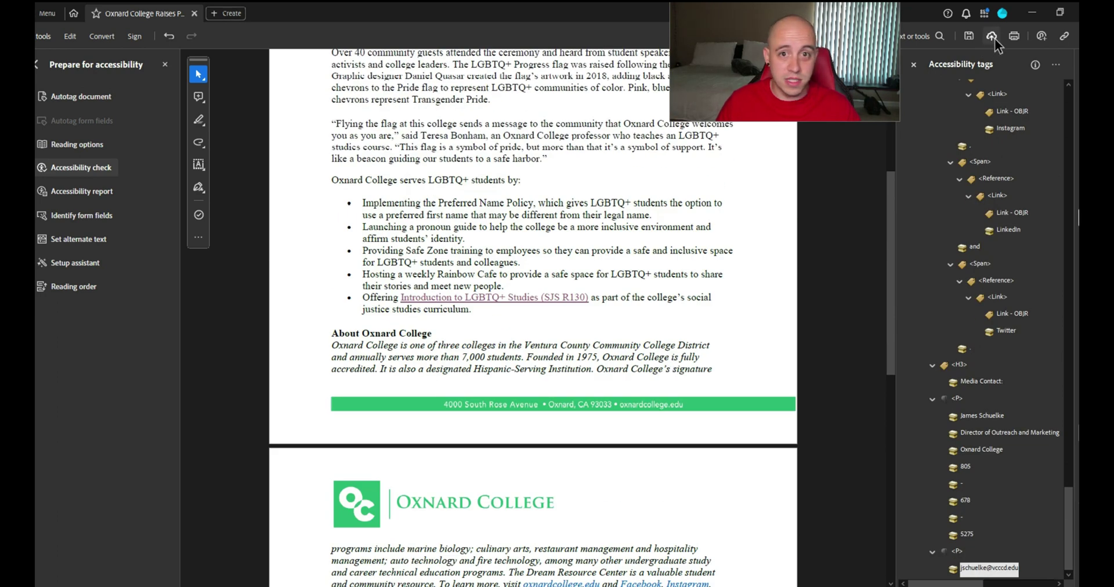
pyautogui.click(91, 168)
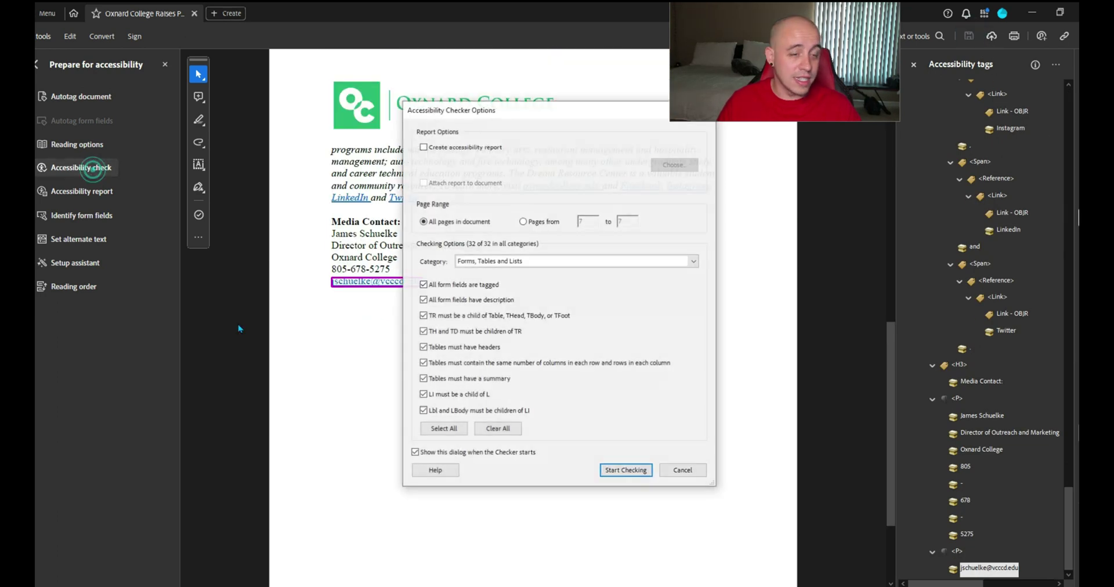
pyautogui.click(627, 471)
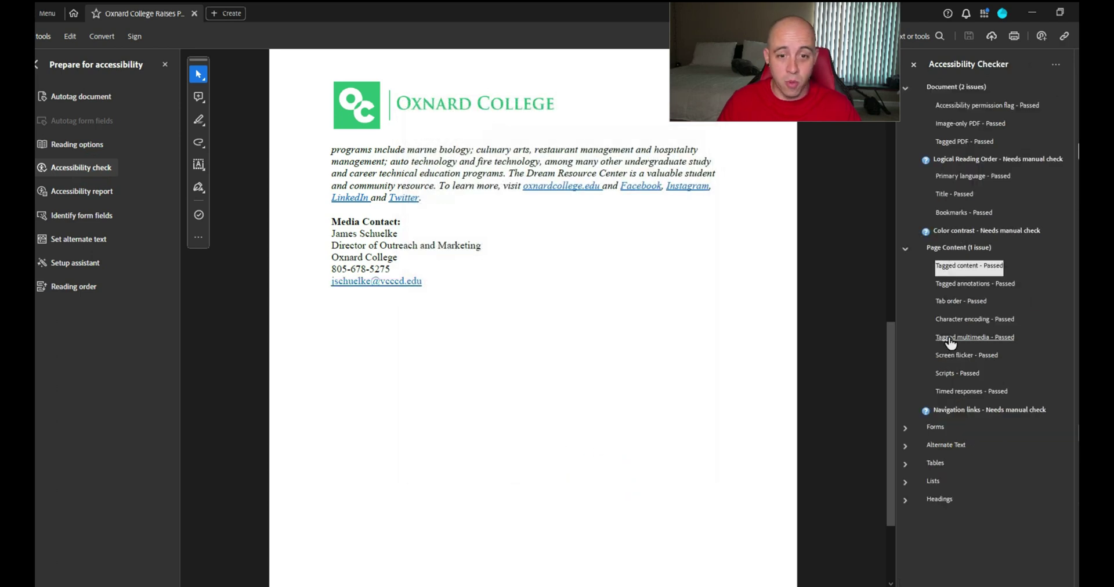
pyautogui.click(905, 249)
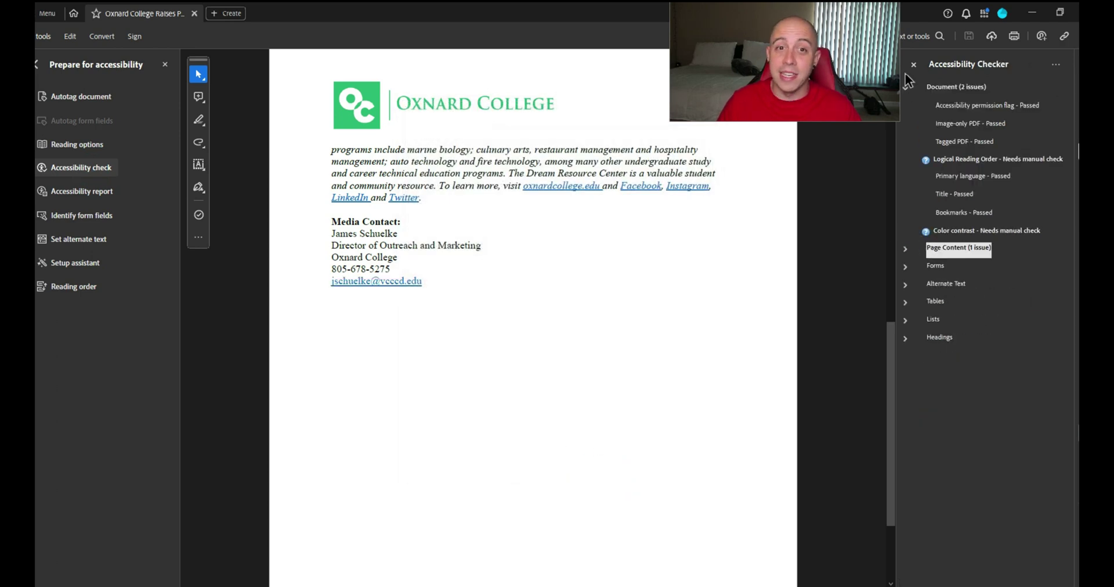
pyautogui.click(905, 86)
pyautogui.click(498, 582)
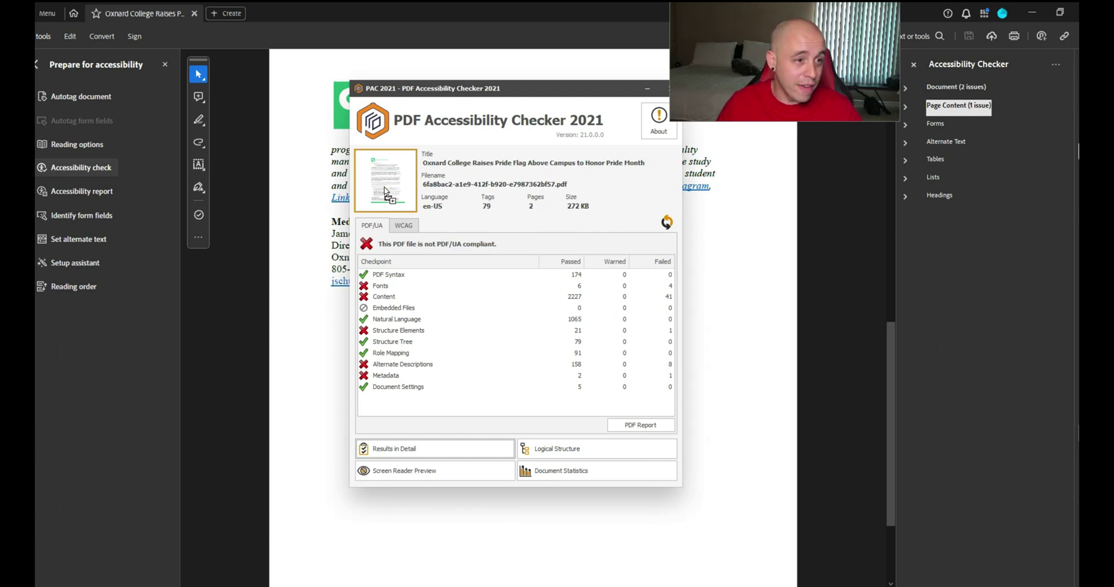
# Review the failing Fonts and Structure Elements checkpoints and open Results in Detail
pyautogui.click(388, 286)
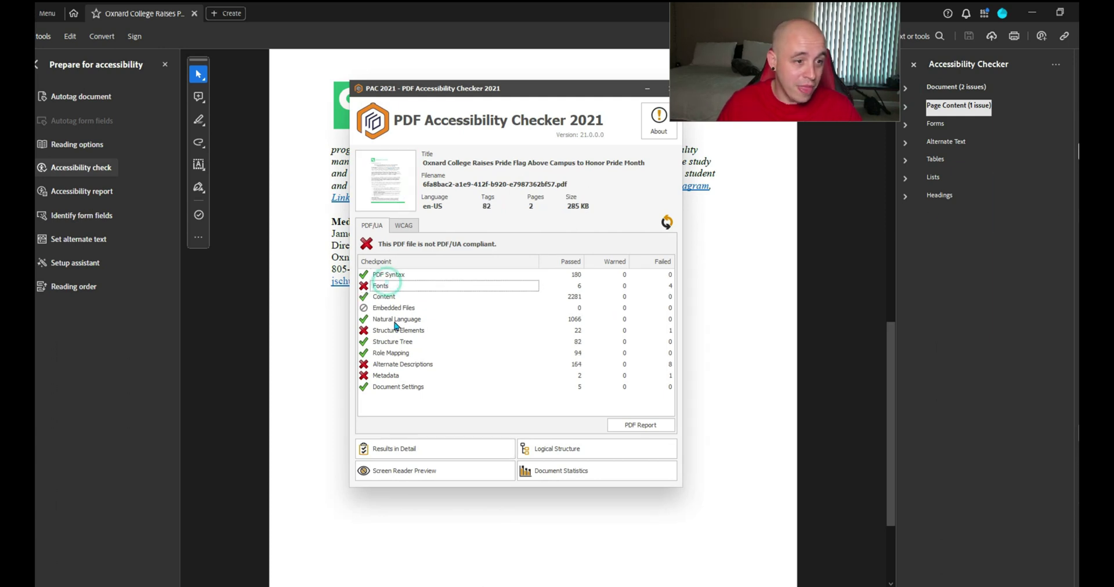
pyautogui.click(398, 330)
pyautogui.click(425, 448)
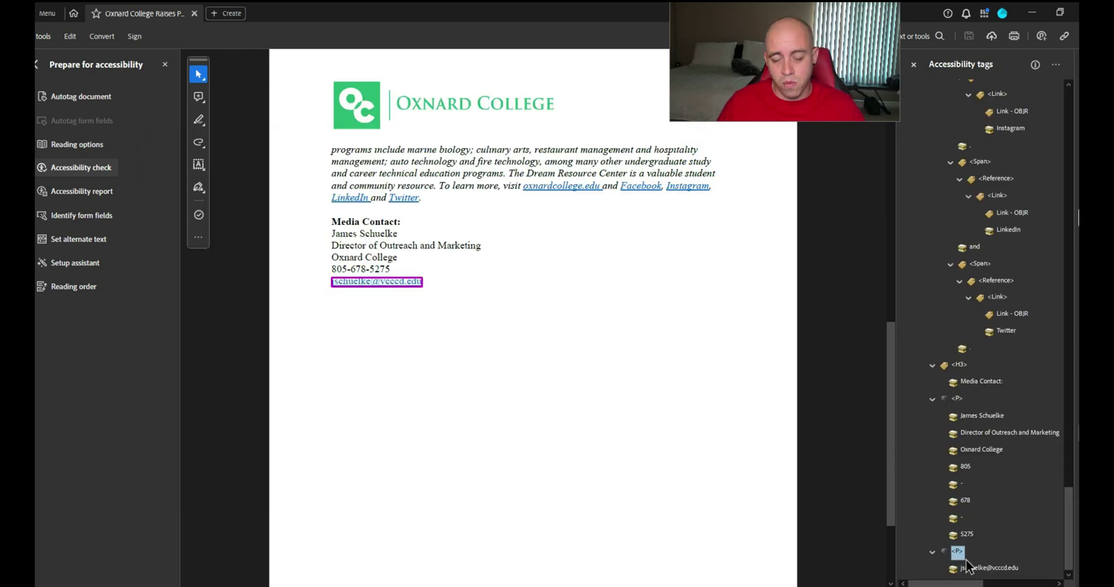
# Create a new Link tag and nest it inside the email's paragraph tag
pyautogui.rightClick(949, 551)
pyautogui.click(953, 552)
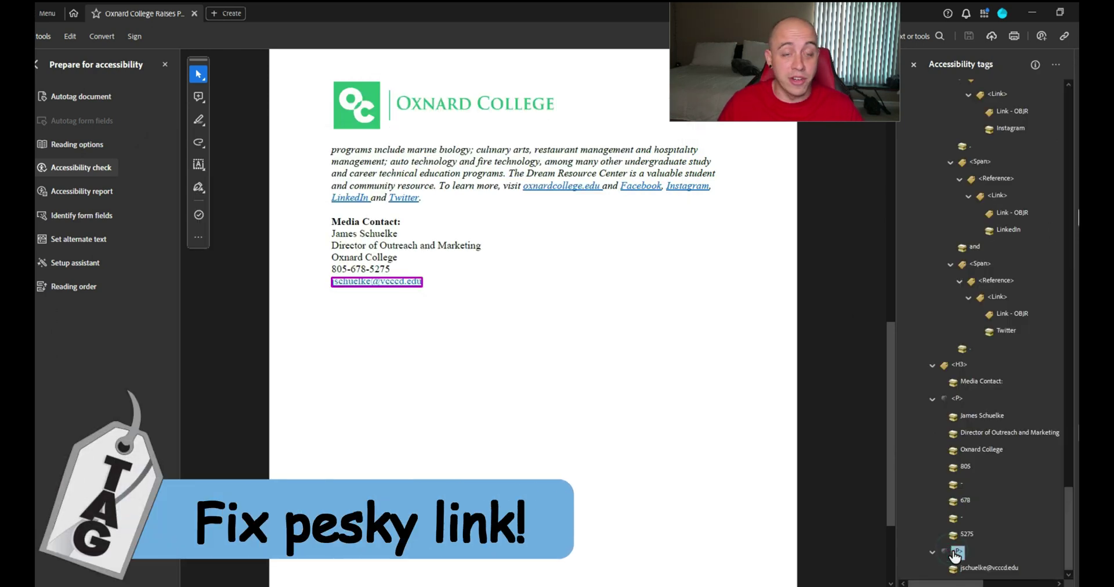
pyautogui.rightClick(956, 554)
pyautogui.click(1021, 288)
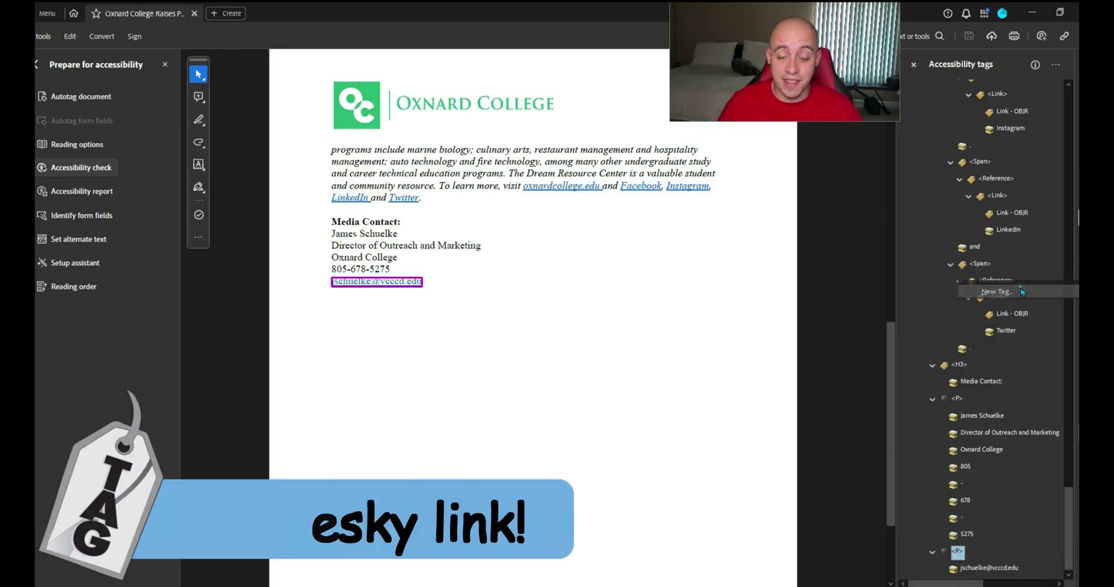
pyautogui.write('Link')
pyautogui.press('Return')
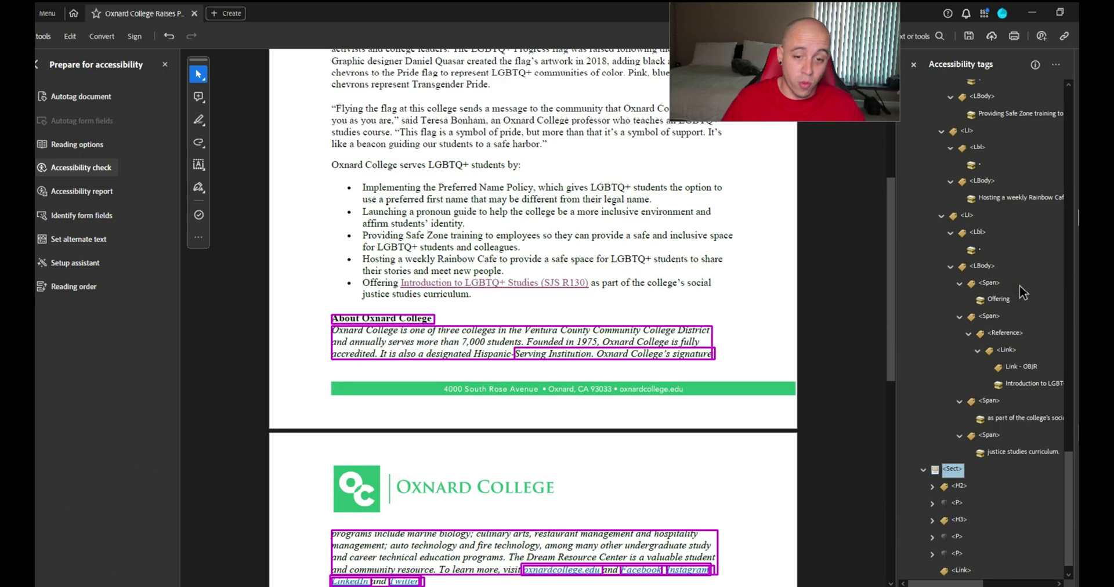
pyautogui.moveTo(960, 571); pyautogui.dragTo(972, 554)
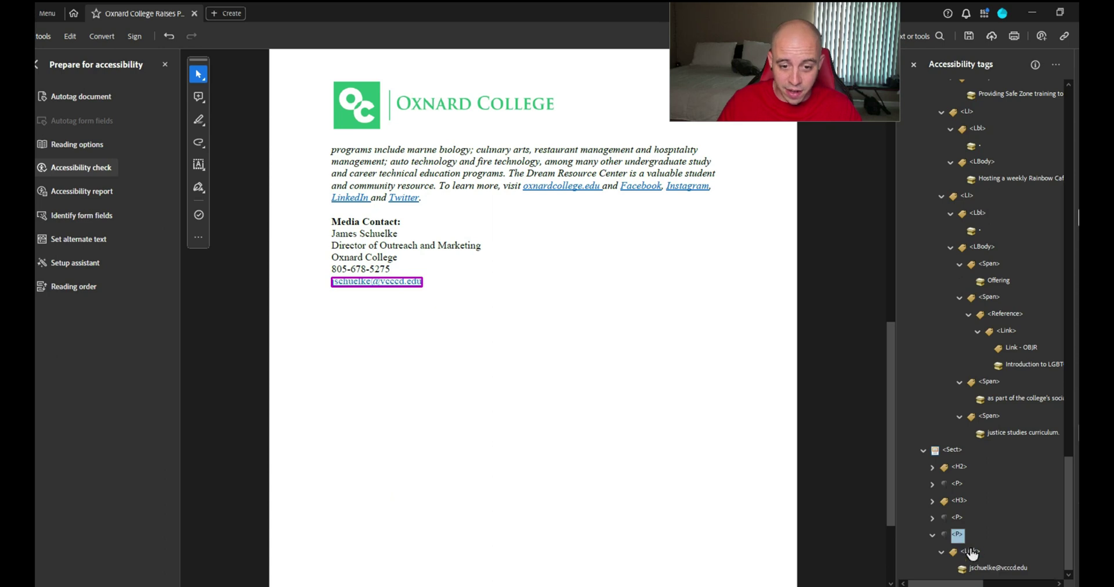
# Compare the email's paragraph and Link tags with the course link's tags
pyautogui.click(988, 568)
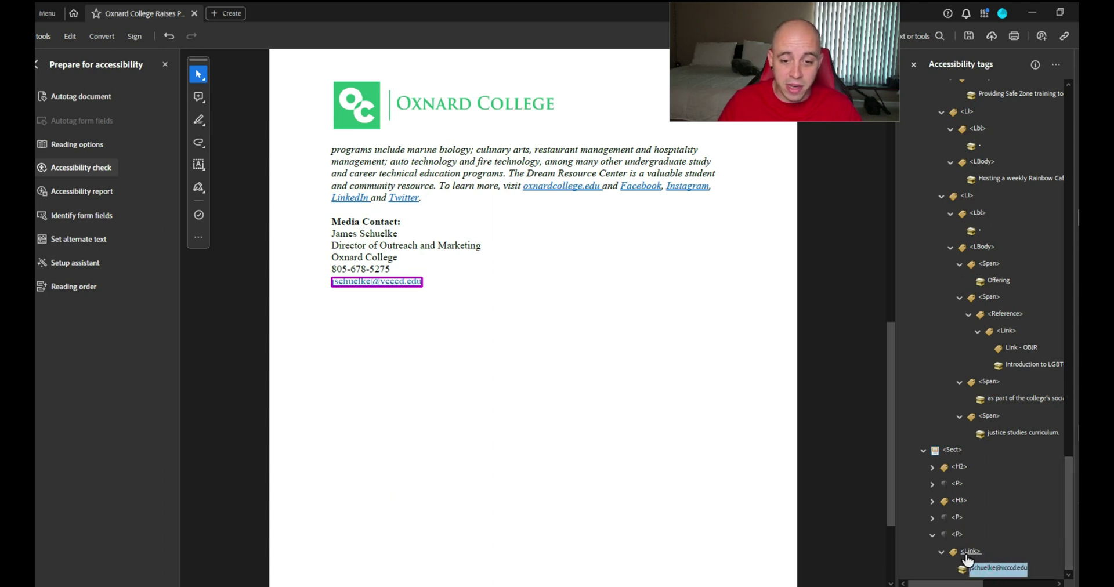
pyautogui.click(970, 551)
pyautogui.click(957, 535)
pyautogui.click(938, 456)
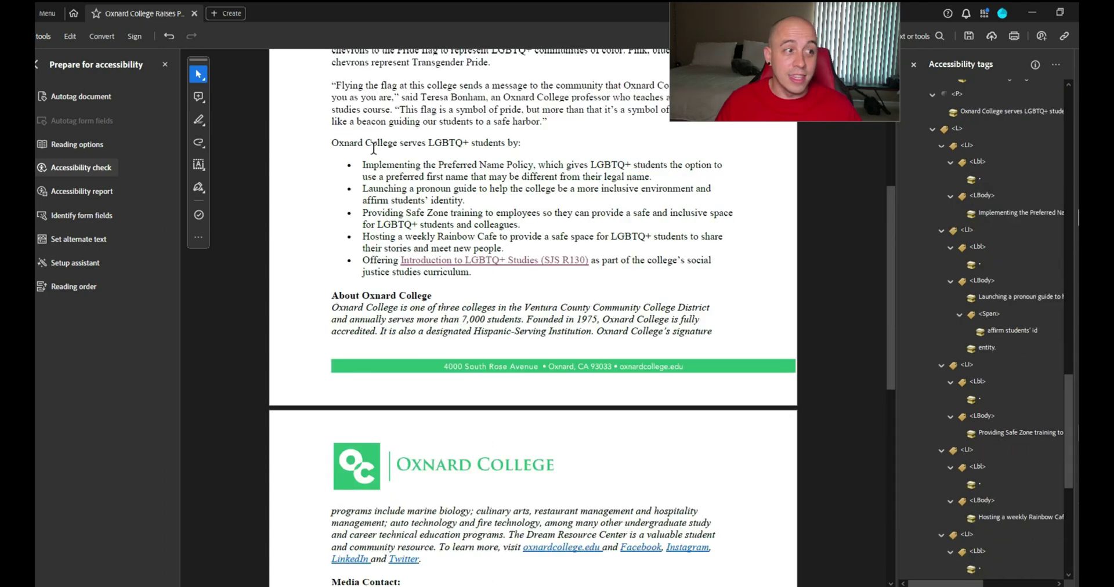
# Run Preflight's 'Embed missing fonts' fixup, found by searching 'font', and replace the existing PDF
pyautogui.click(38, 64)
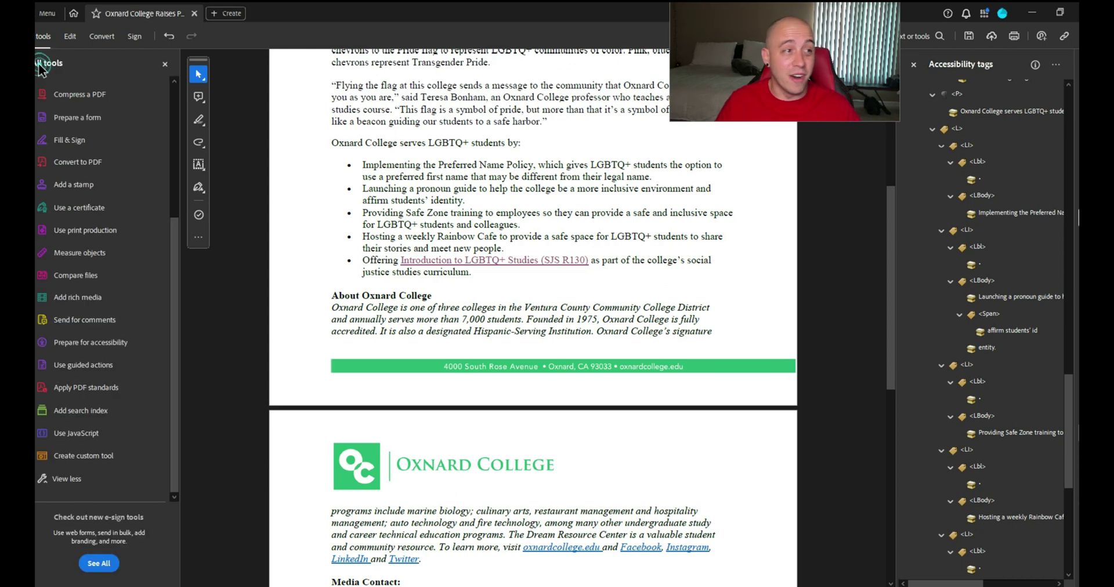
pyautogui.click(108, 231)
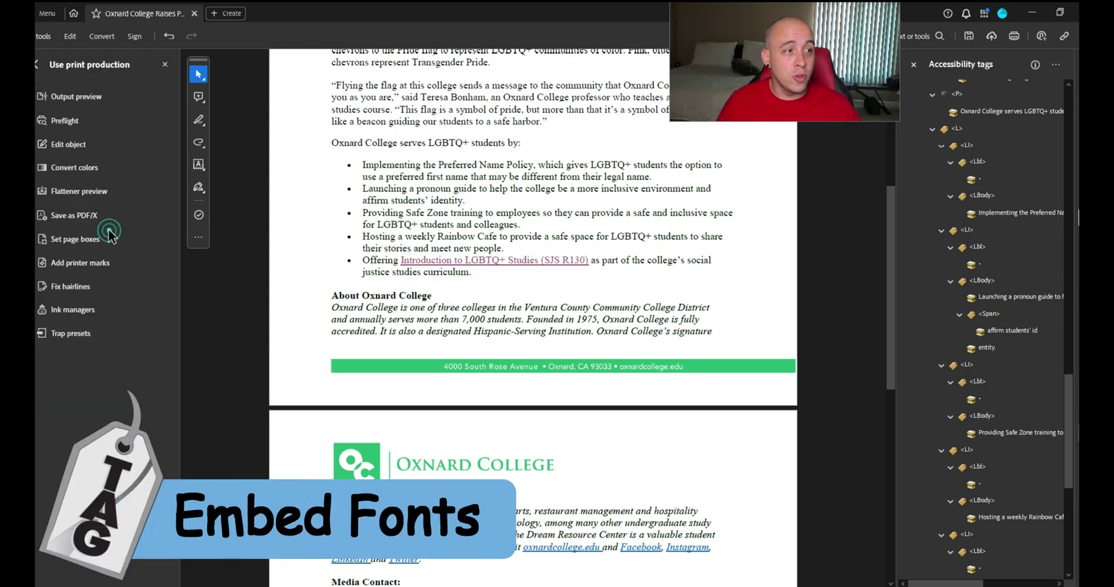
pyautogui.click(65, 121)
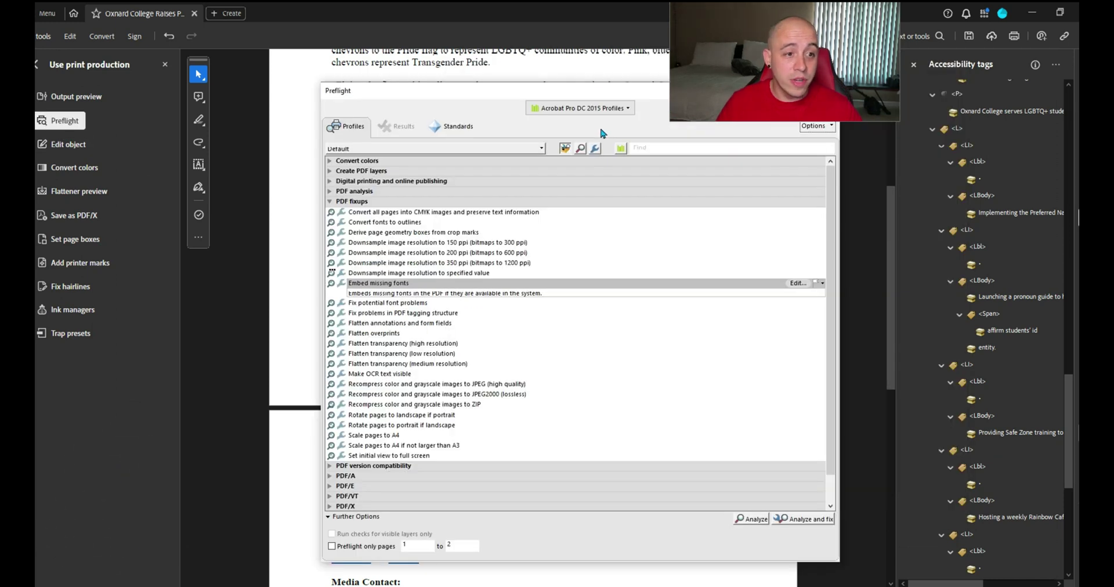
pyautogui.click(595, 150)
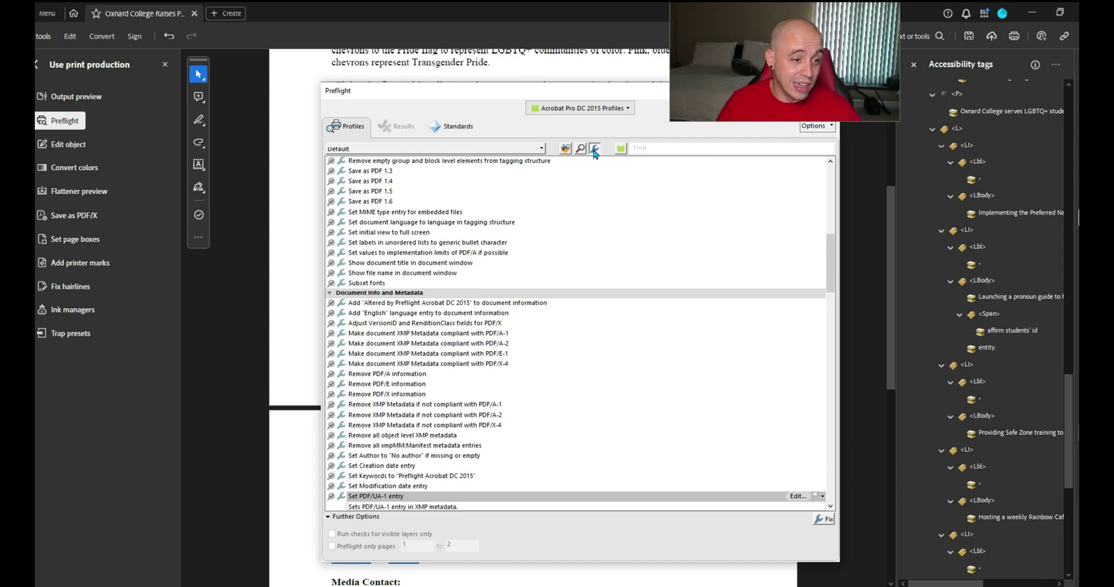
pyautogui.scroll(2, 719, 168)
pyautogui.click(714, 147)
pyautogui.write('font')
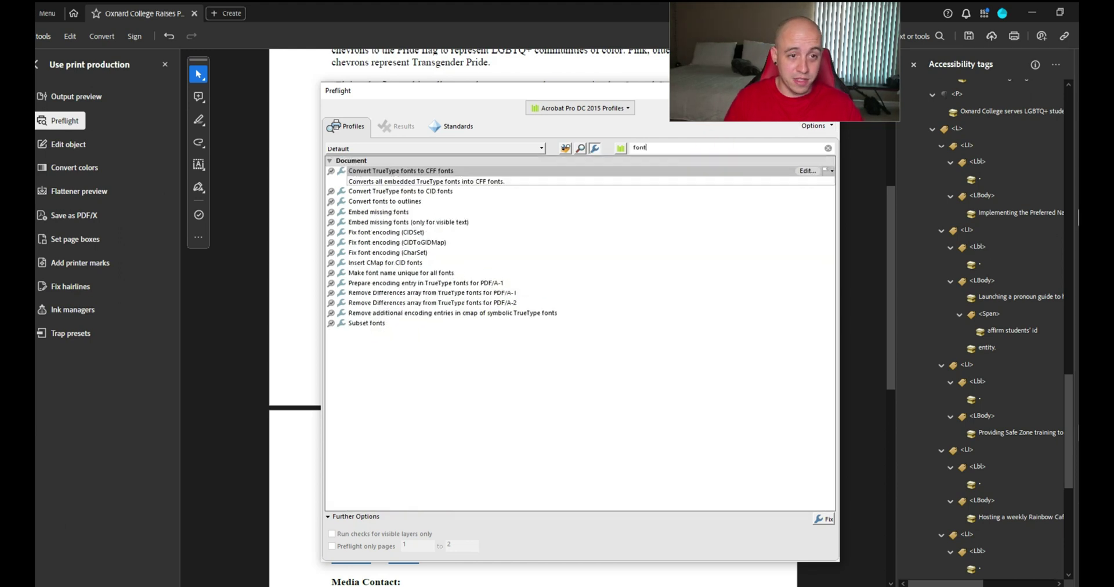
pyautogui.click(382, 211)
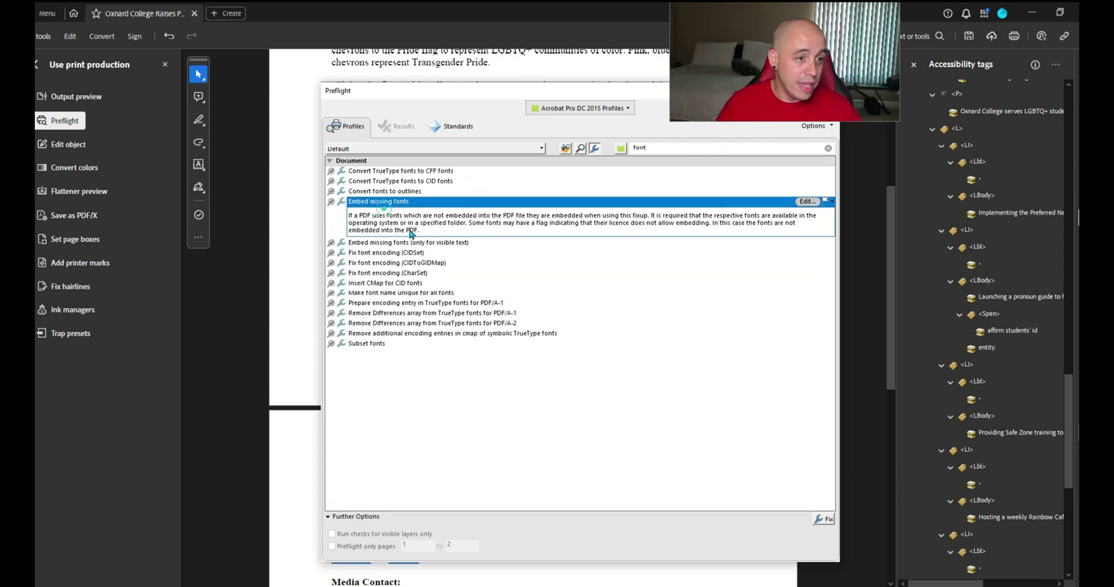
pyautogui.click(824, 519)
pyautogui.click(572, 490)
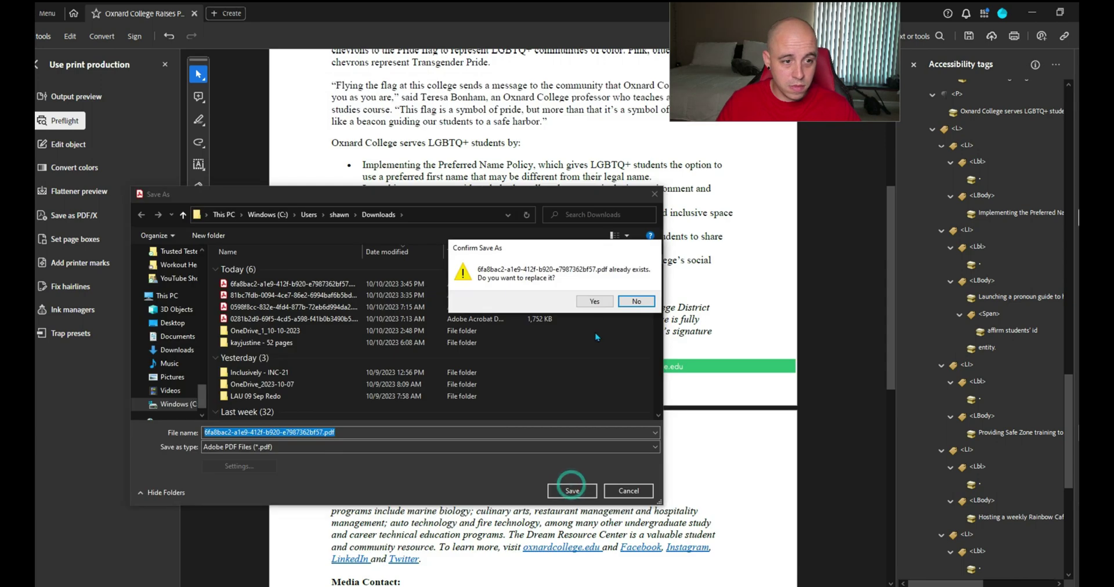
pyautogui.click(593, 302)
pyautogui.click(654, 75)
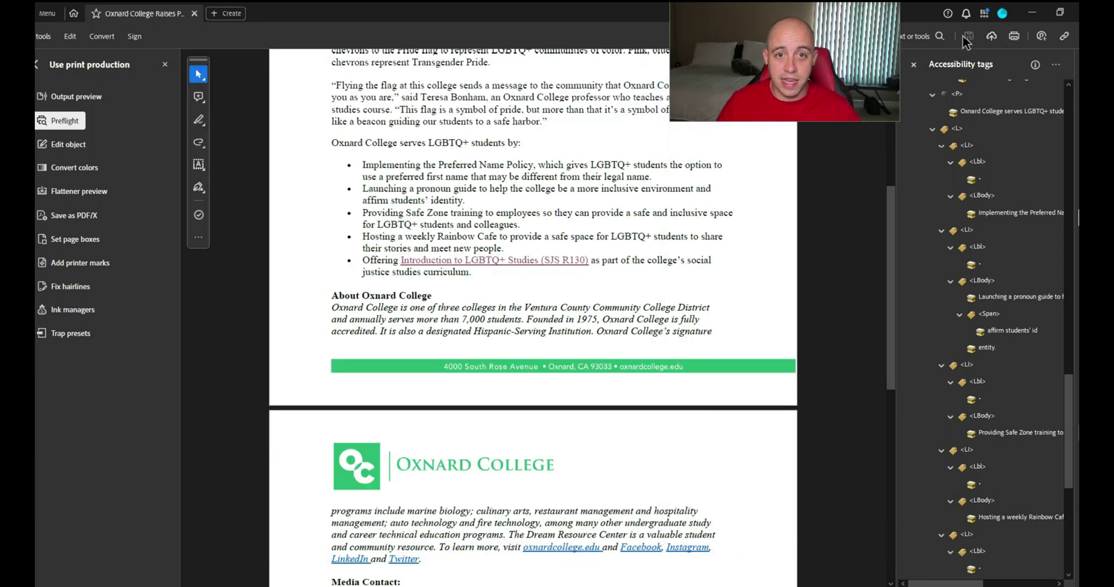
# Rerun the PAC 2021 check on the saved file and open Results in Detail
pyautogui.click(480, 572)
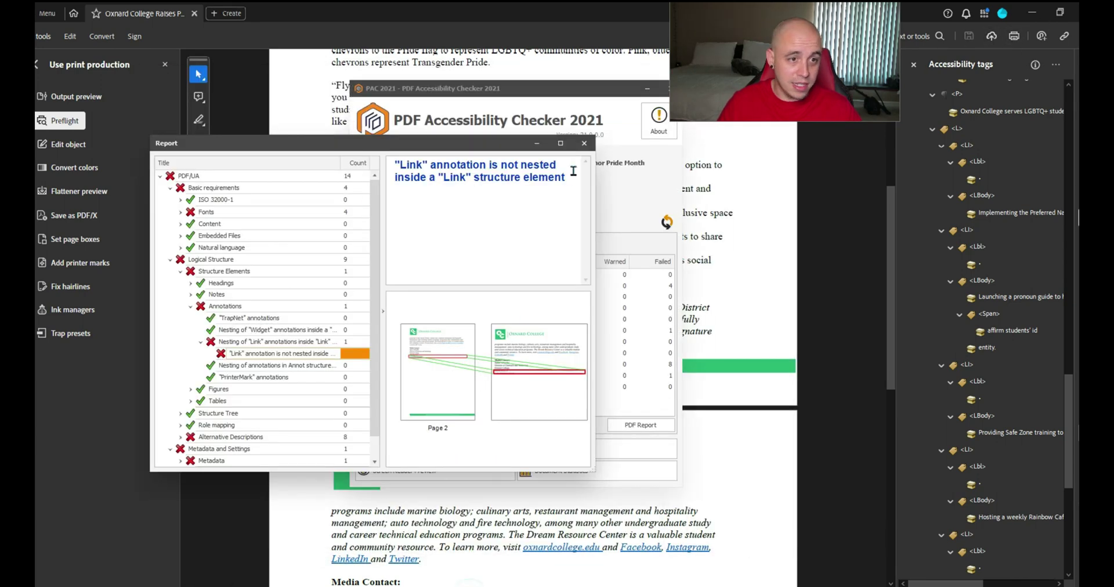
pyautogui.click(584, 144)
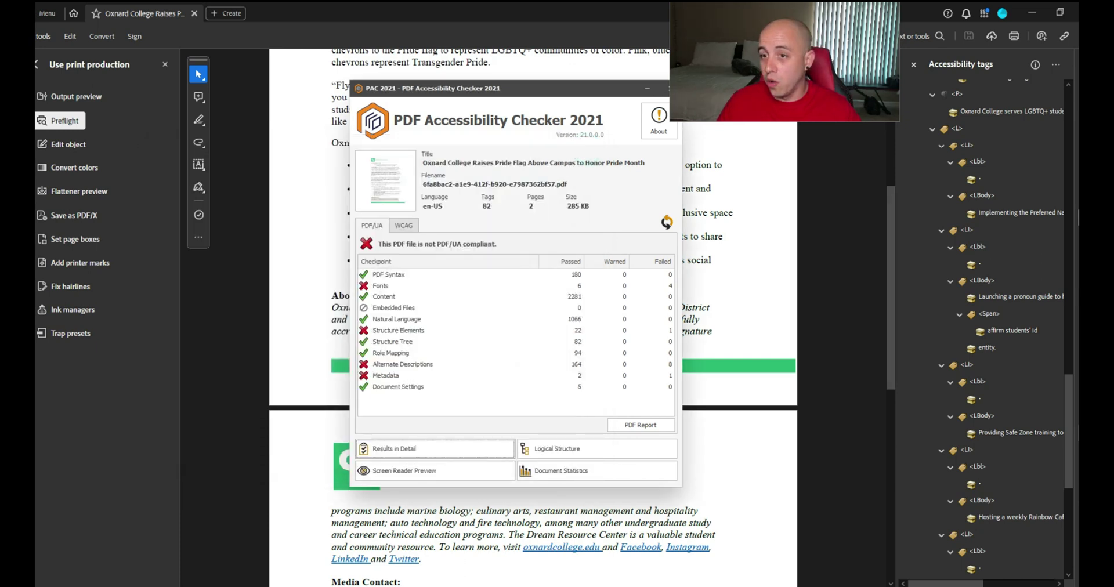
pyautogui.click(667, 221)
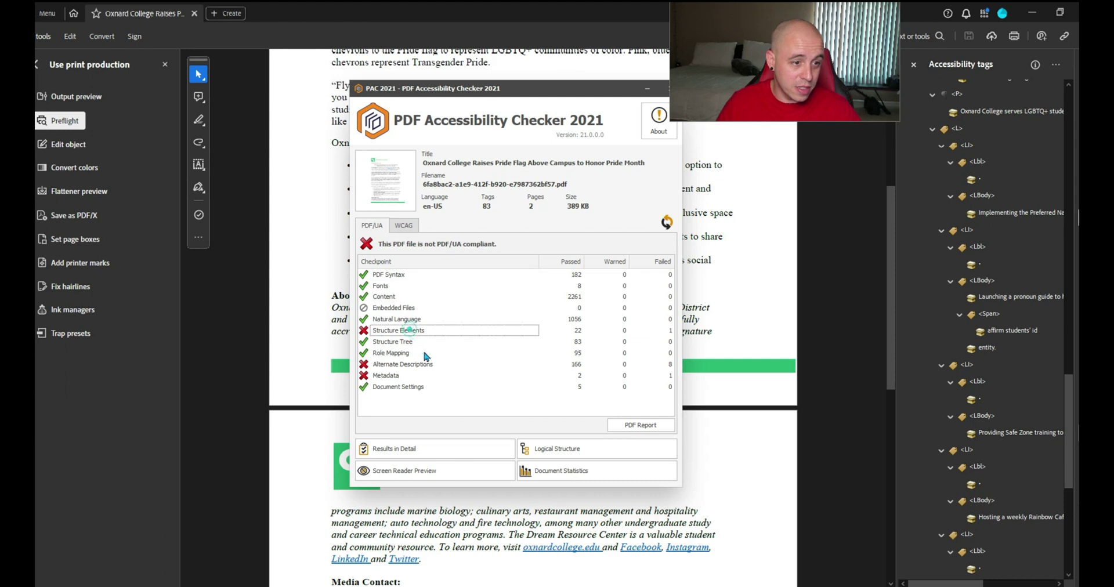
pyautogui.click(438, 447)
# Expand Structure Elements > Annotations > Nesting of Link annotations to view the failing link
pyautogui.doubleClick(126, 167)
pyautogui.click(126, 237)
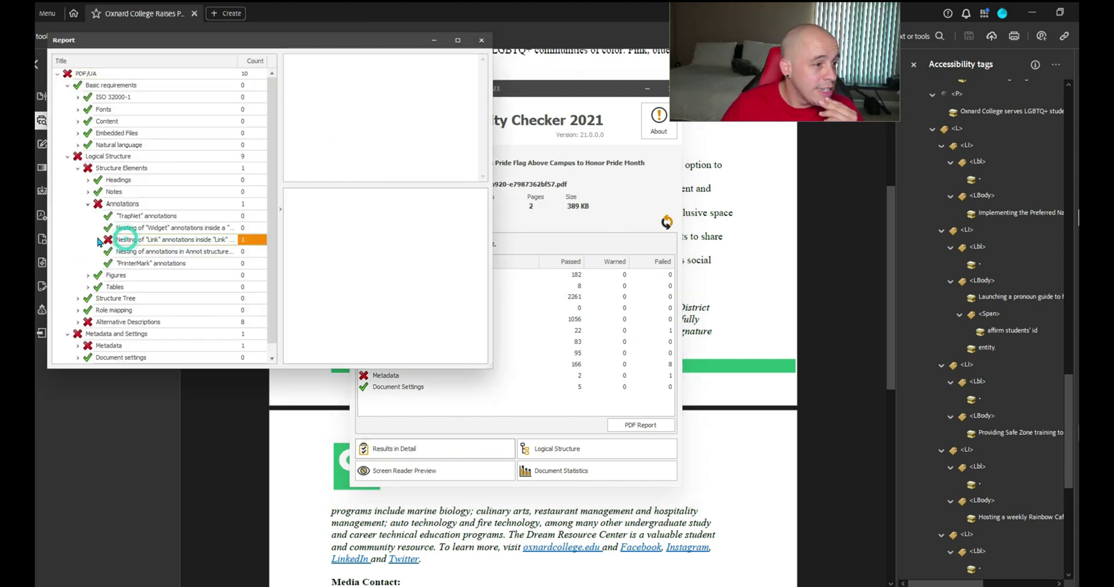
pyautogui.click(99, 240)
pyautogui.click(178, 253)
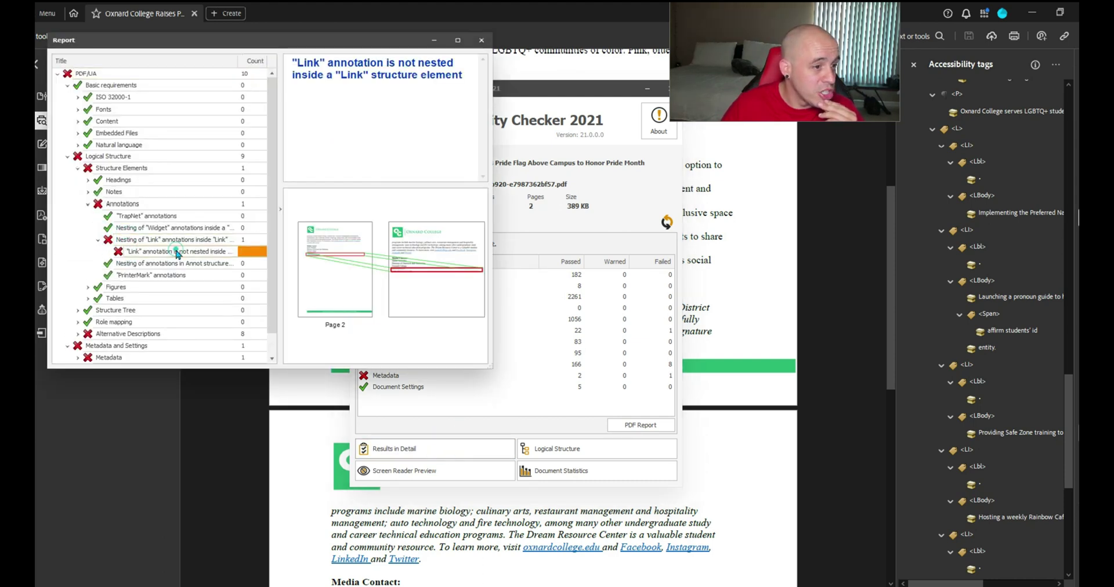
pyautogui.scroll(-6, 965, 353)
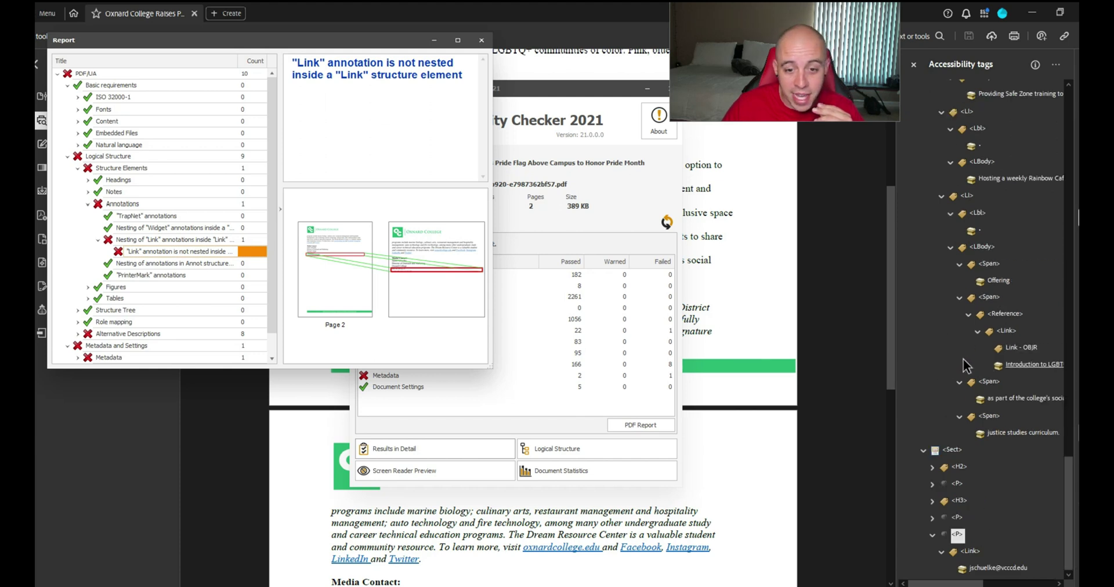
pyautogui.click(542, 96)
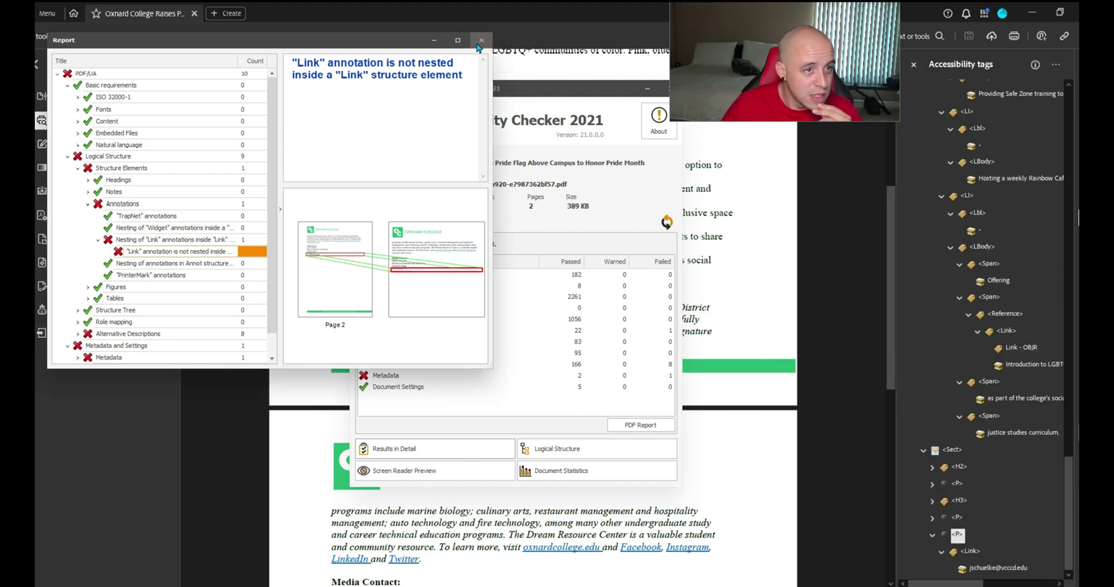
pyautogui.moveTo(543, 96); pyautogui.dragTo(457, 97)
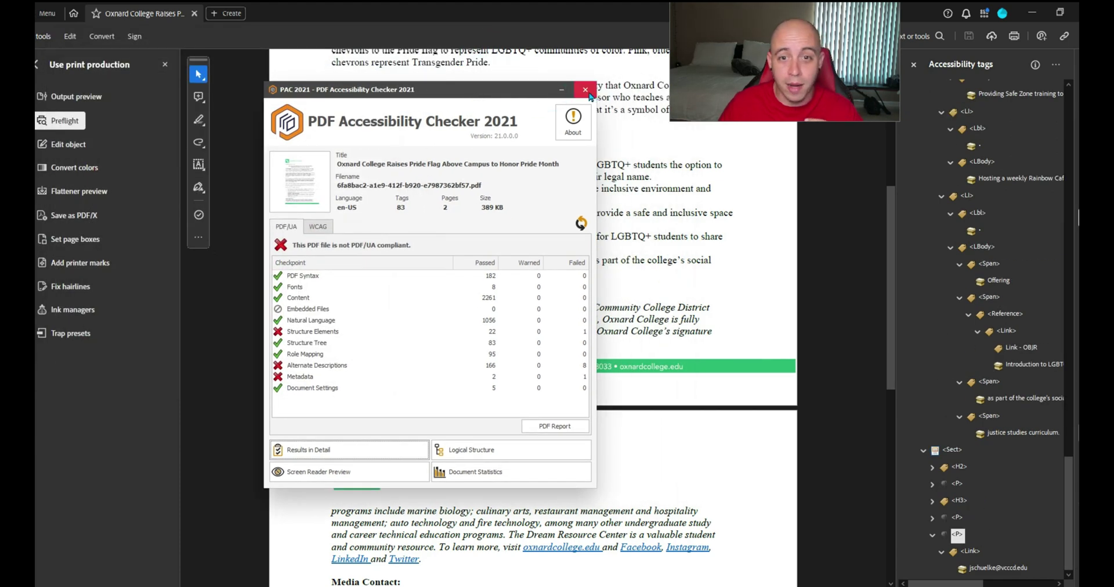
# Close PAC, widen the Accessibility Tags panel, and review the course and email link tags
pyautogui.click(585, 90)
pyautogui.moveTo(902, 280); pyautogui.dragTo(767, 279)
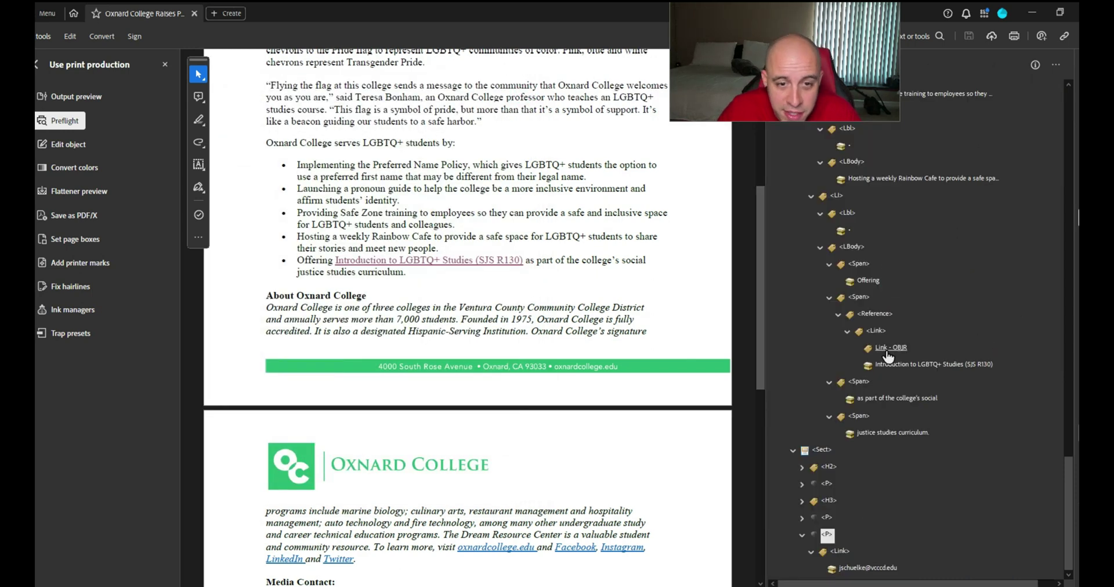
pyautogui.click(891, 347)
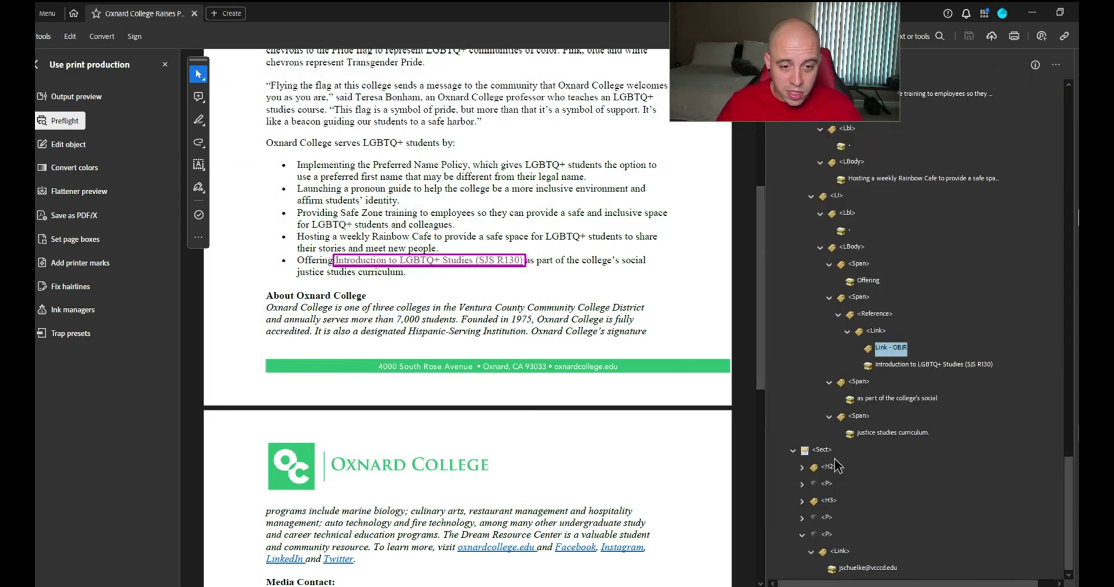
pyautogui.scroll(5, 834, 459)
pyautogui.press('Down')
pyautogui.press('Down')
pyautogui.press('Down')
pyautogui.press('Down')
pyautogui.press('Down')
pyautogui.press('Down')
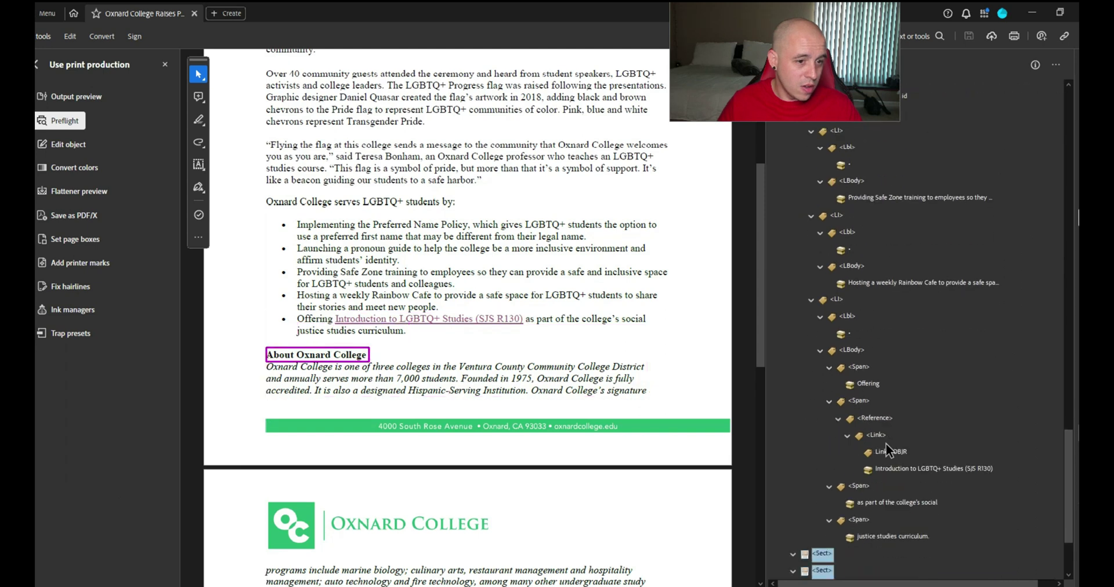
pyautogui.press('Up')
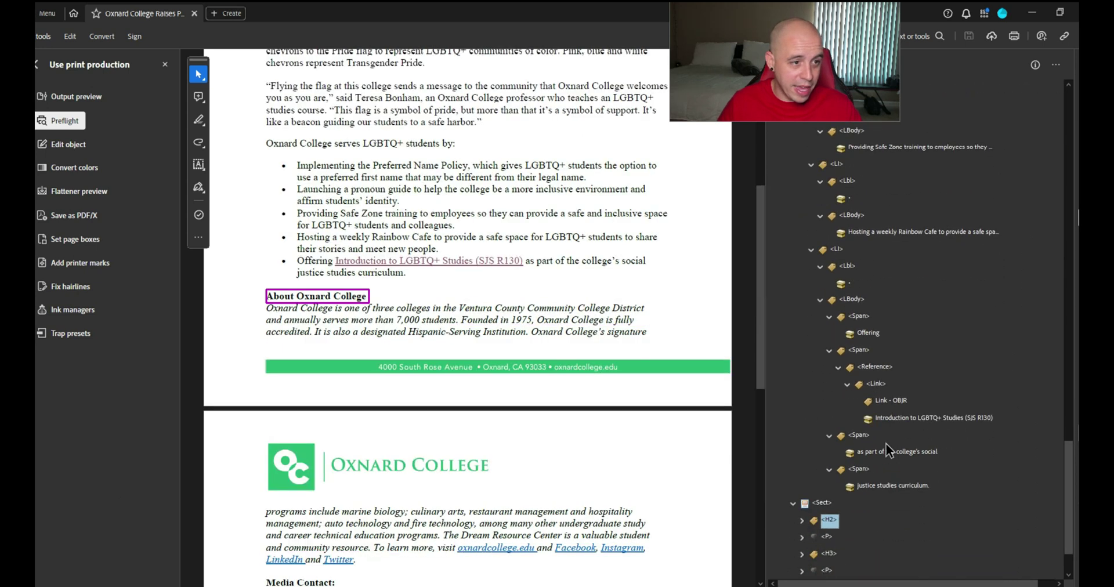
pyautogui.press('Right')
pyautogui.press('Down')
pyautogui.press('Down')
pyautogui.press('Down')
pyautogui.press('Down')
pyautogui.press('Down')
pyautogui.press('Down')
pyautogui.press('Down')
pyautogui.press('Down')
pyautogui.press('Down')
pyautogui.press('Down')
pyautogui.press('Down')
pyautogui.scroll(-5, 876, 493)
pyautogui.click(863, 568)
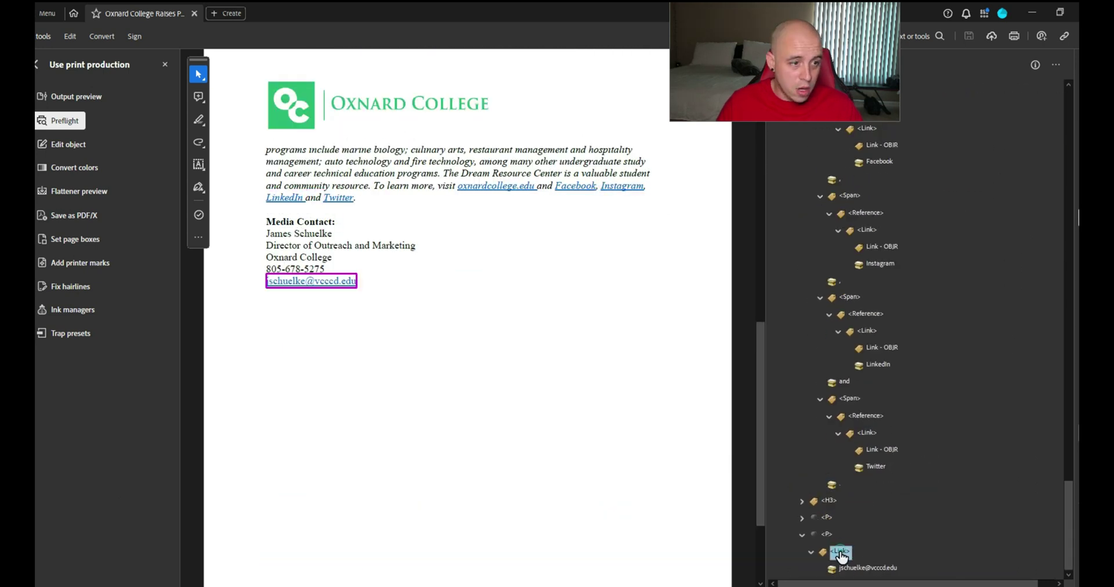
pyautogui.click(403, 311)
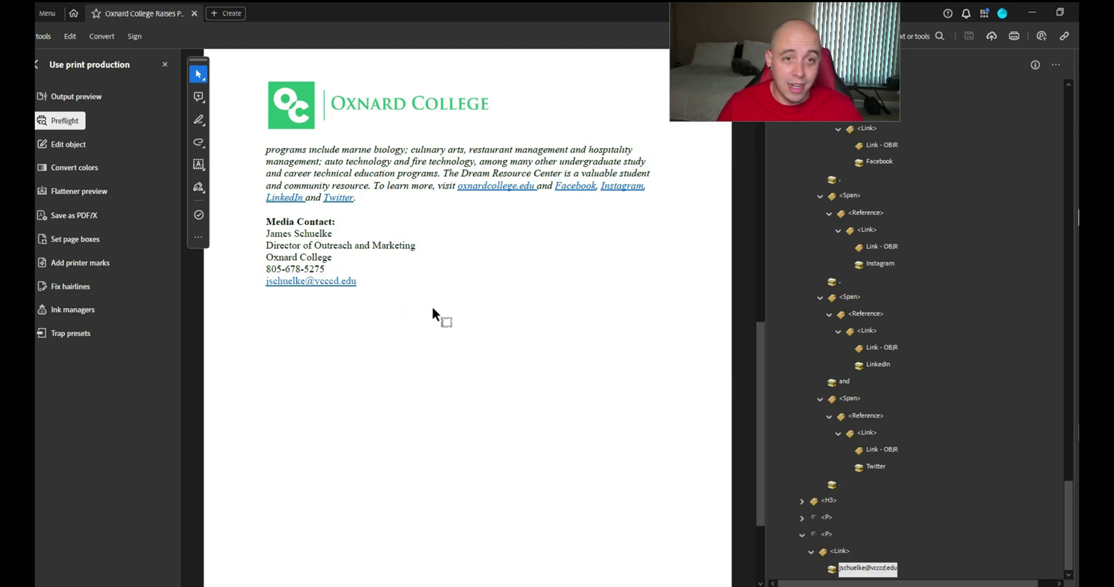
# Delete the existing link on the contact's email address
pyautogui.rightClick(342, 279)
pyautogui.click(382, 348)
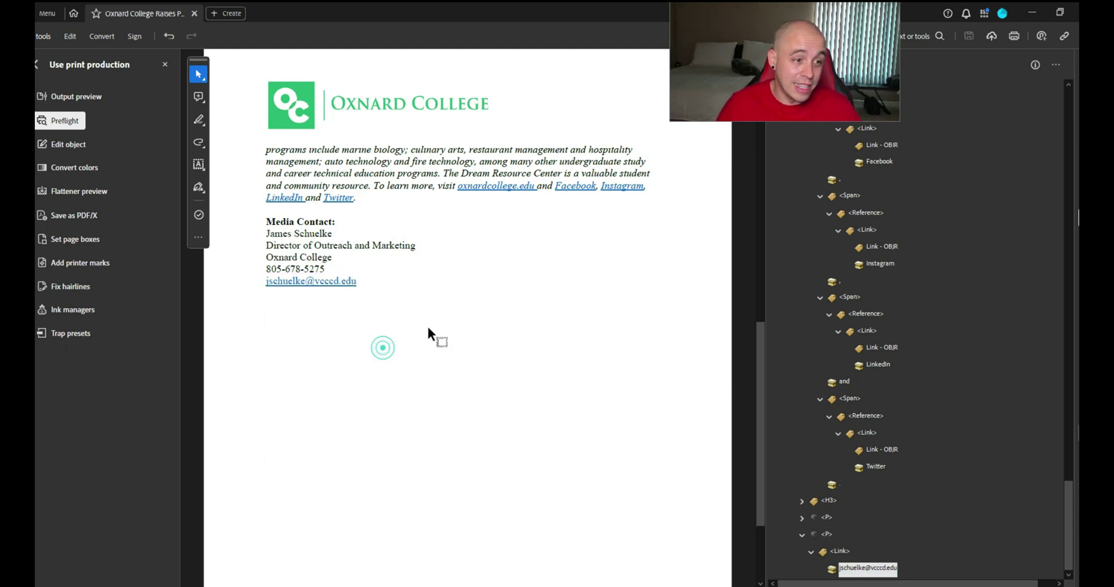
pyautogui.rightClick(333, 284)
pyautogui.press('Escape')
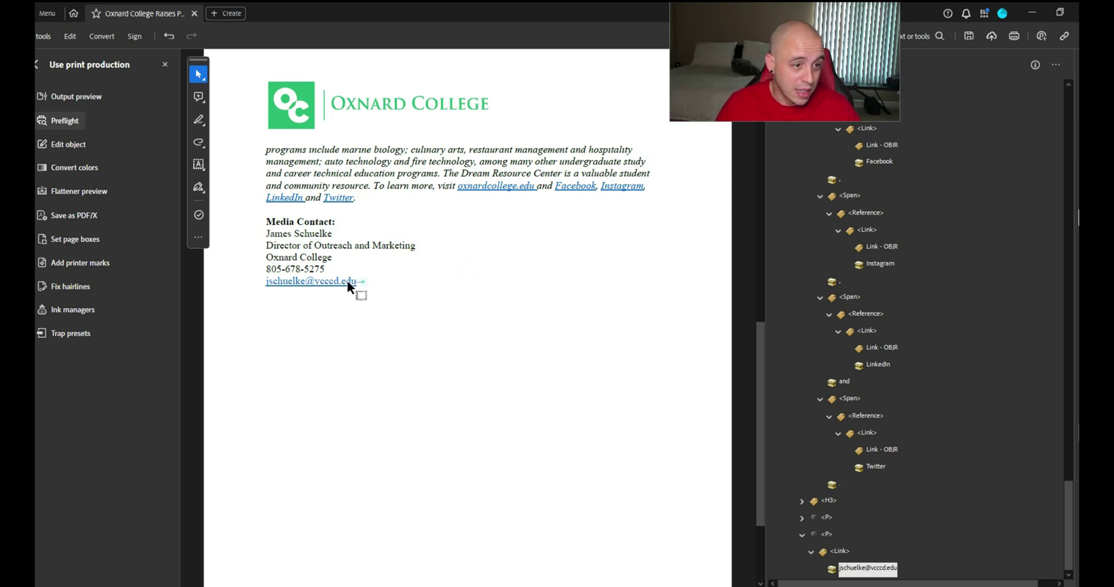
pyautogui.rightClick(275, 281)
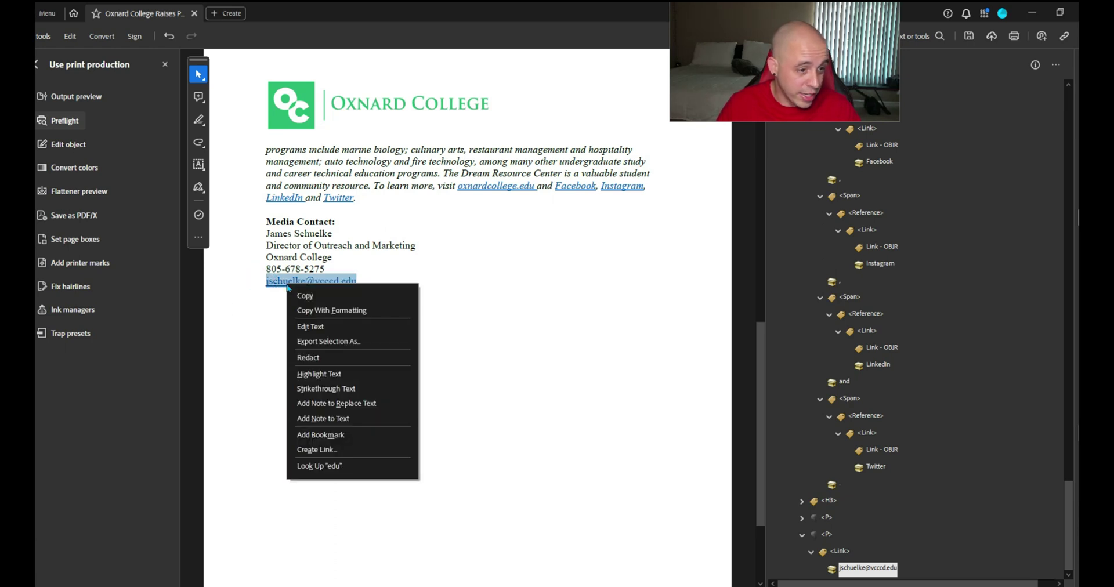
# Create an invisible-rectangle link on the email address pointing to the contact's mailto: address
pyautogui.click(353, 445)
pyautogui.click(539, 244)
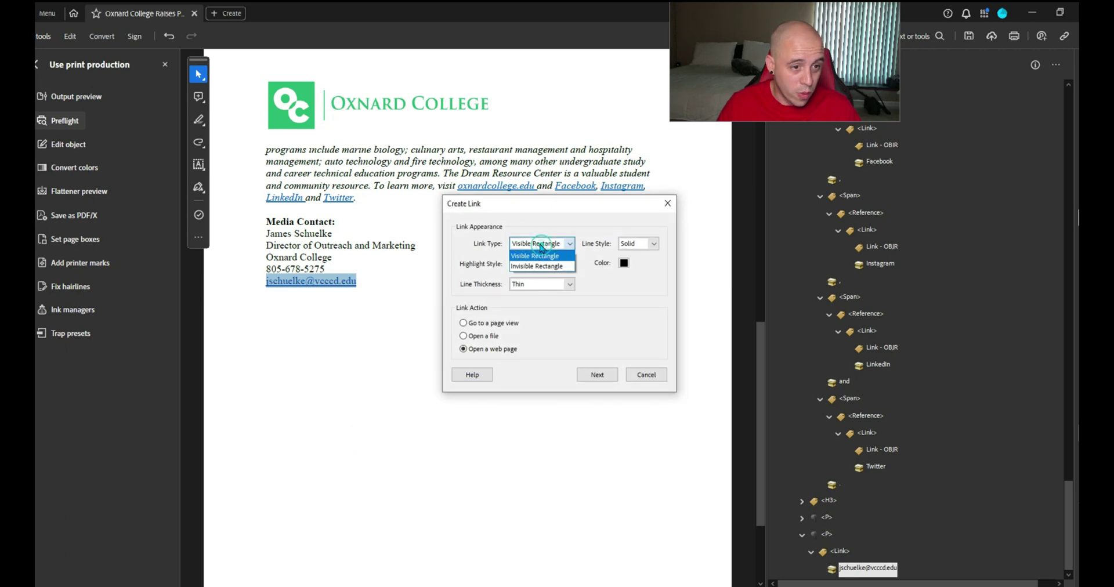
pyautogui.click(551, 267)
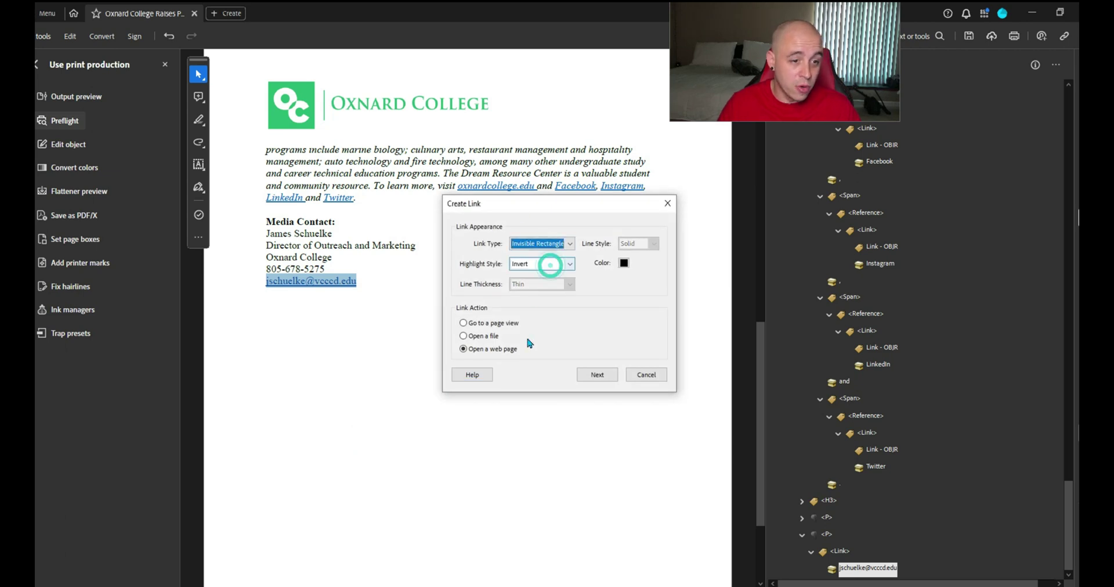
pyautogui.click(597, 375)
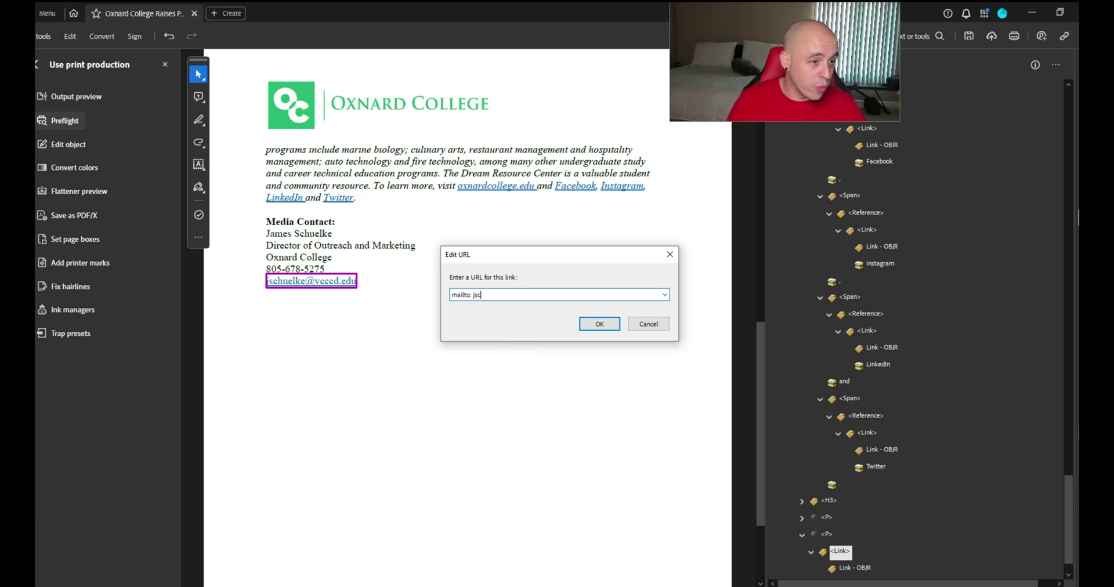
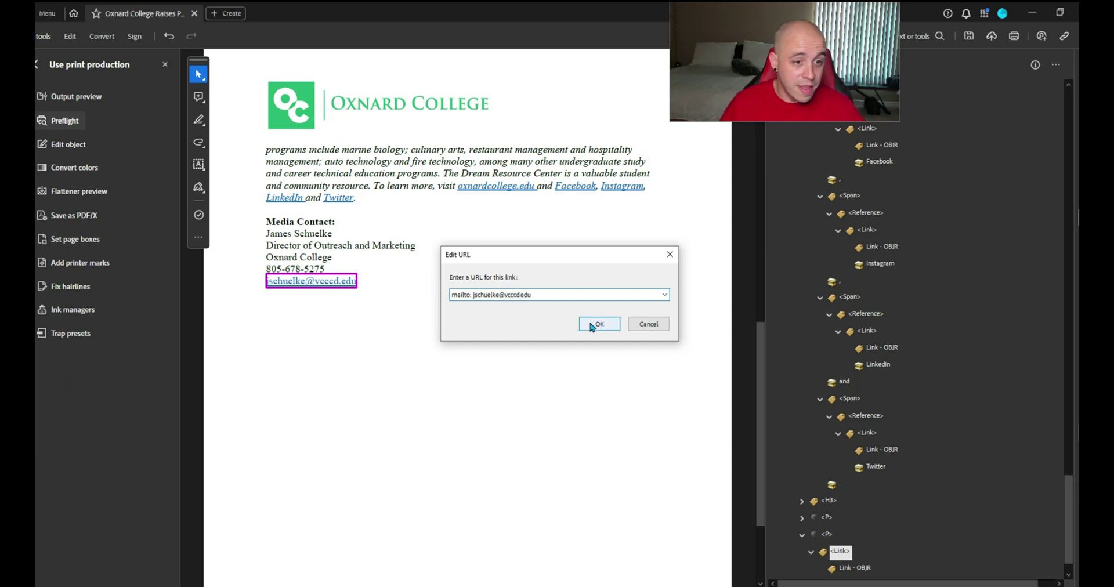
pyautogui.click(598, 323)
pyautogui.scroll(-2, 667, 394)
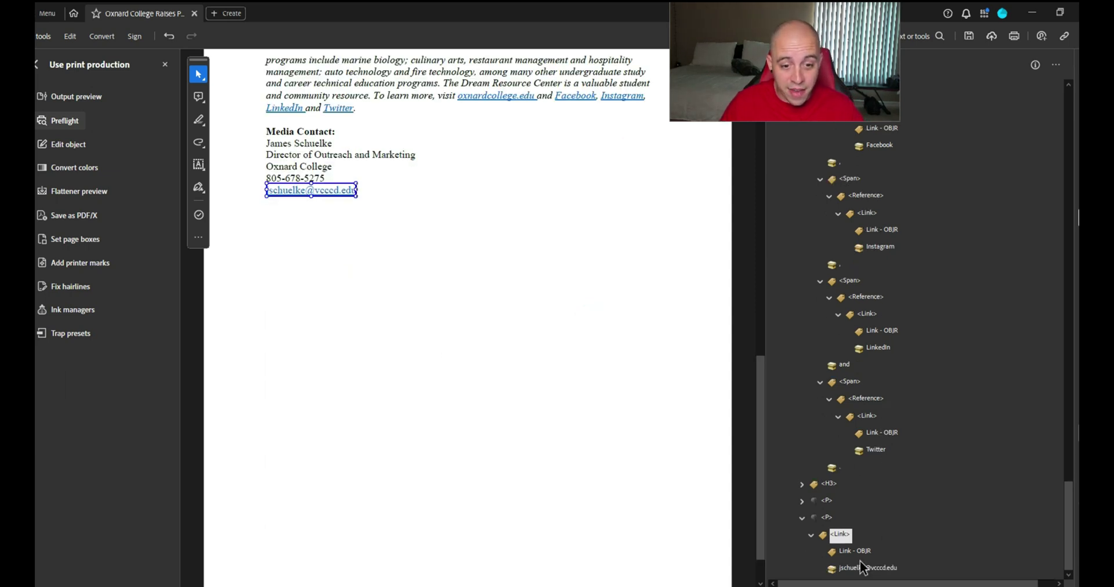
# Rerun the Accessibility check from Prepare for accessibility and expand the Document results
pyautogui.click(551, 401)
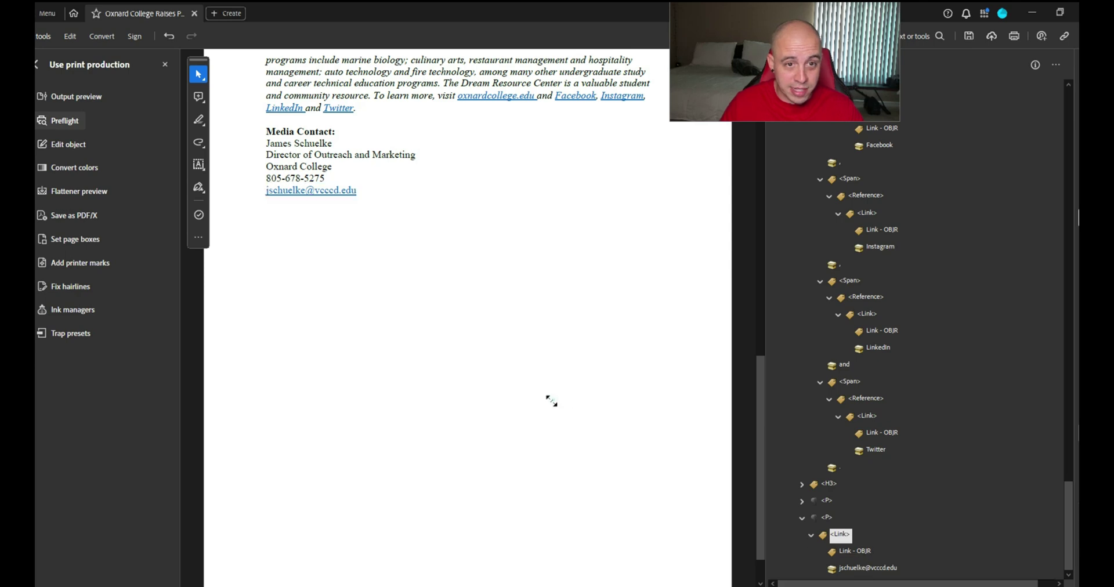
pyautogui.click(966, 37)
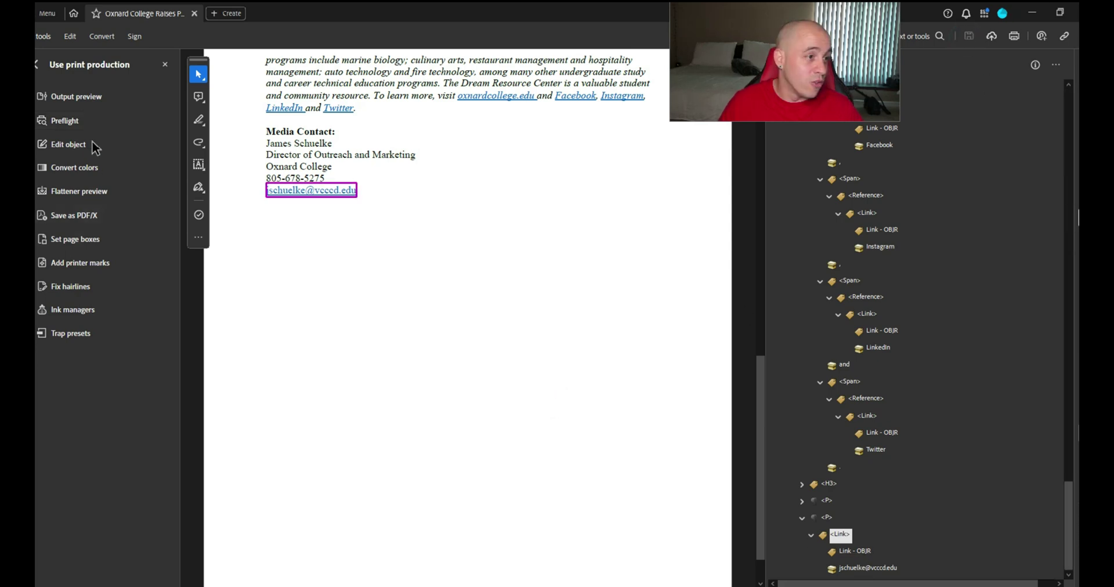
pyautogui.click(38, 60)
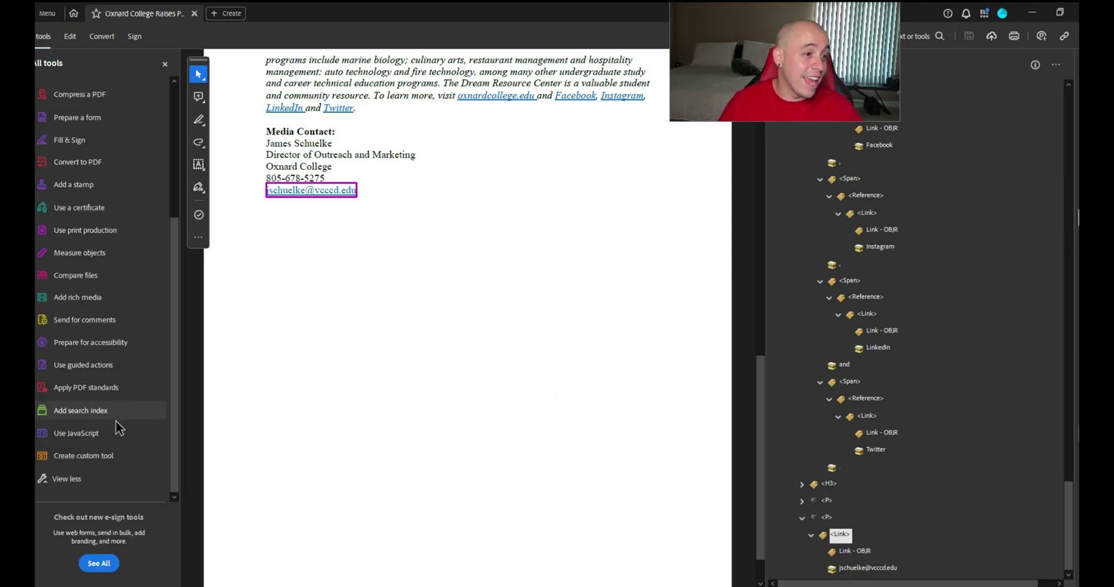
pyautogui.click(91, 344)
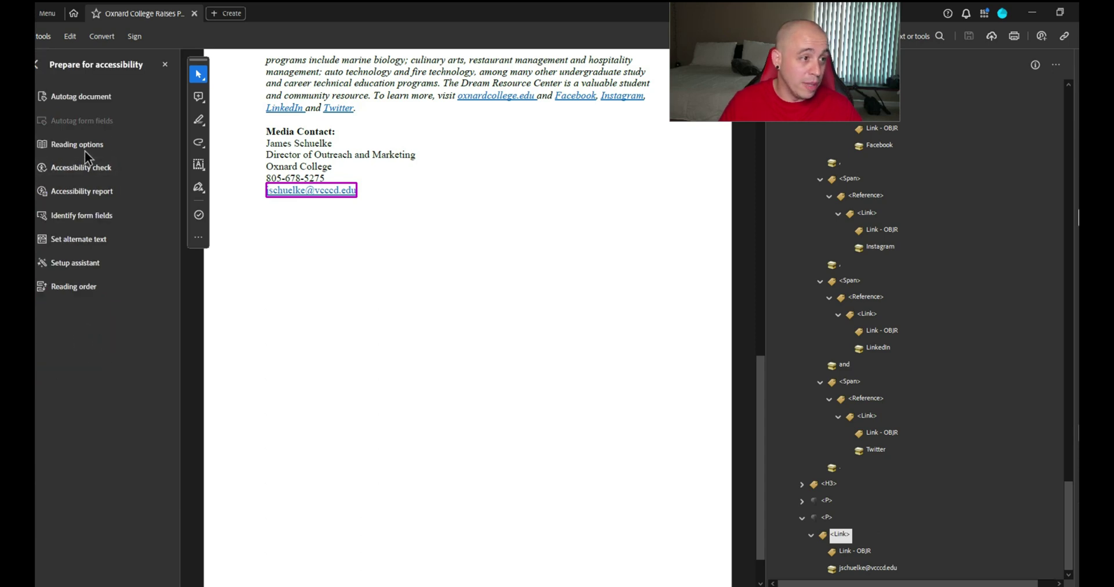
pyautogui.click(80, 167)
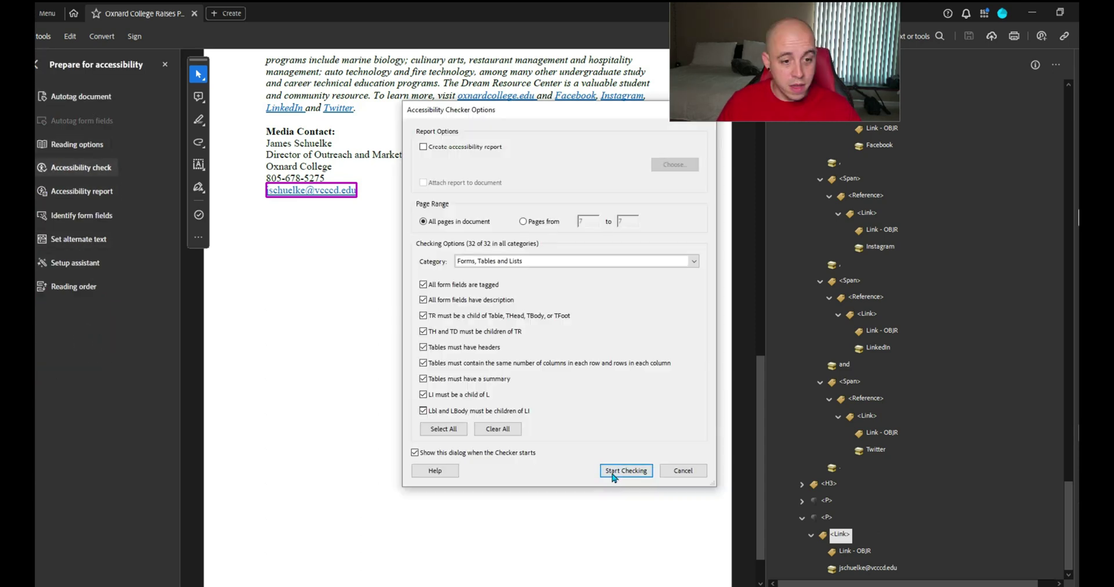
pyautogui.click(611, 471)
pyautogui.click(773, 88)
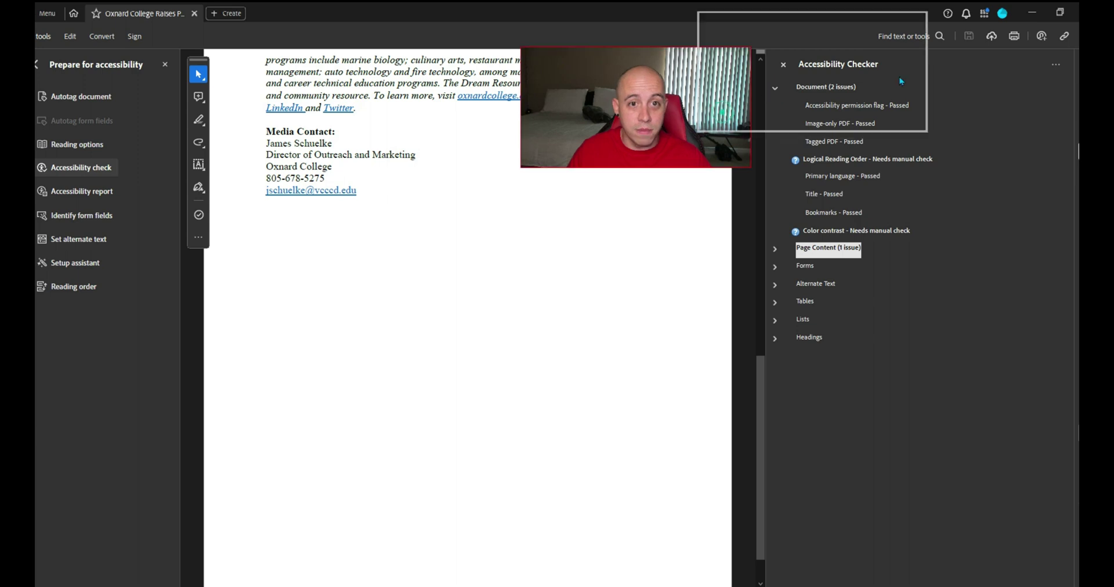
# Load the press-release PDF into PAC 2021 and inspect the failed Metadata checkpoint
pyautogui.click(485, 581)
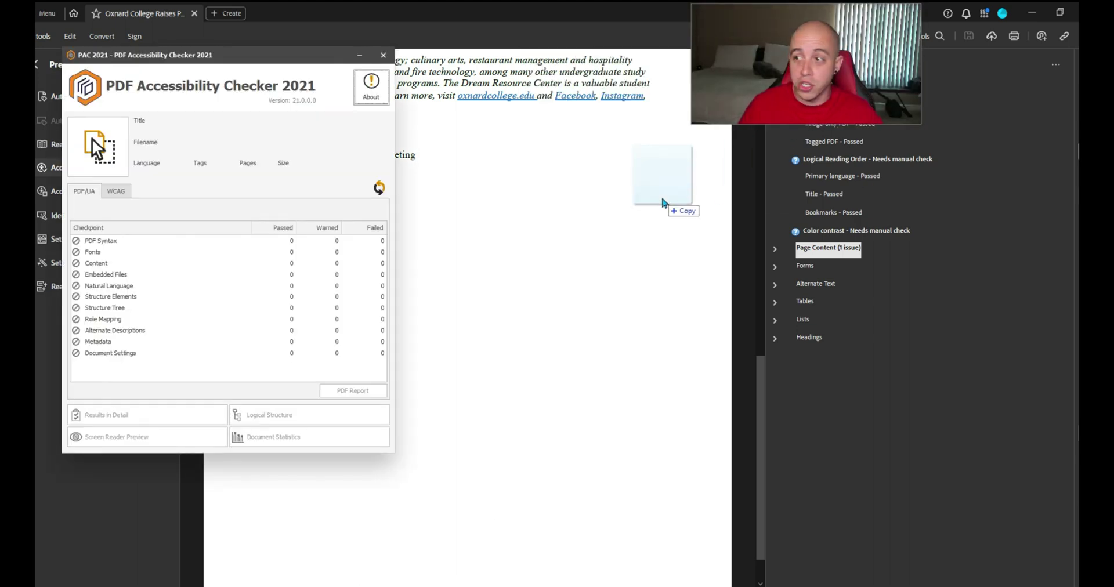
pyautogui.moveTo(667, 197); pyautogui.dragTo(102, 148)
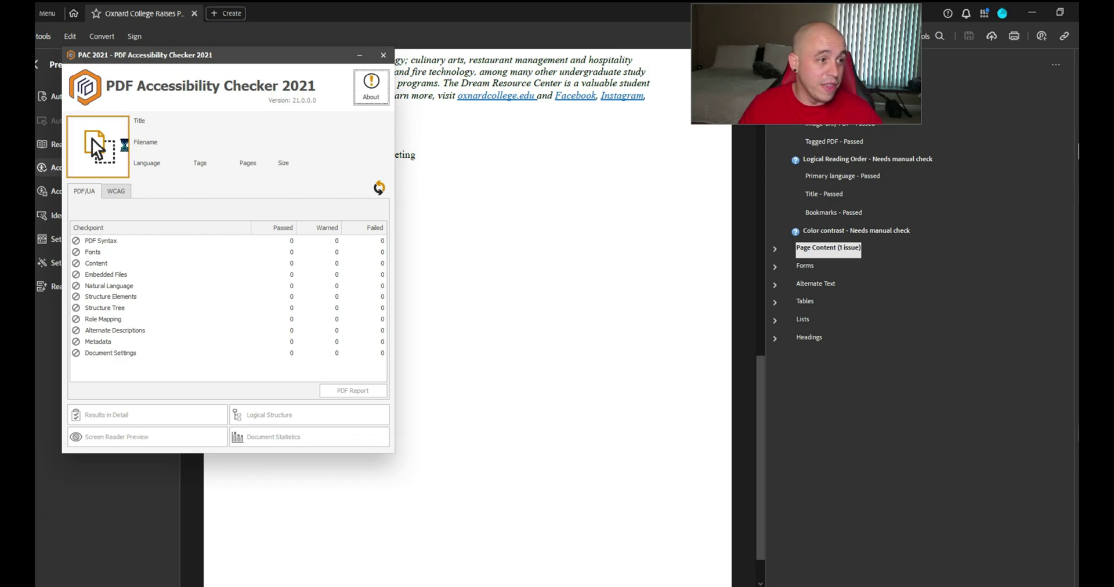
pyautogui.click(100, 341)
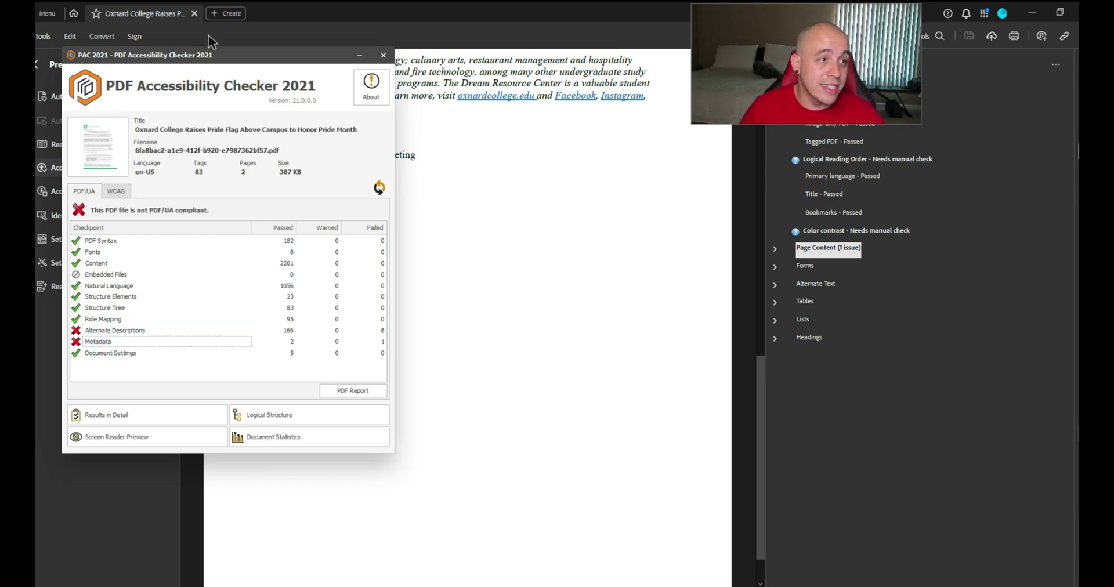
# Run Preflight's 'Create Content entry for Link annotations' fixup and replace the saved PDF
pyautogui.click(122, 80)
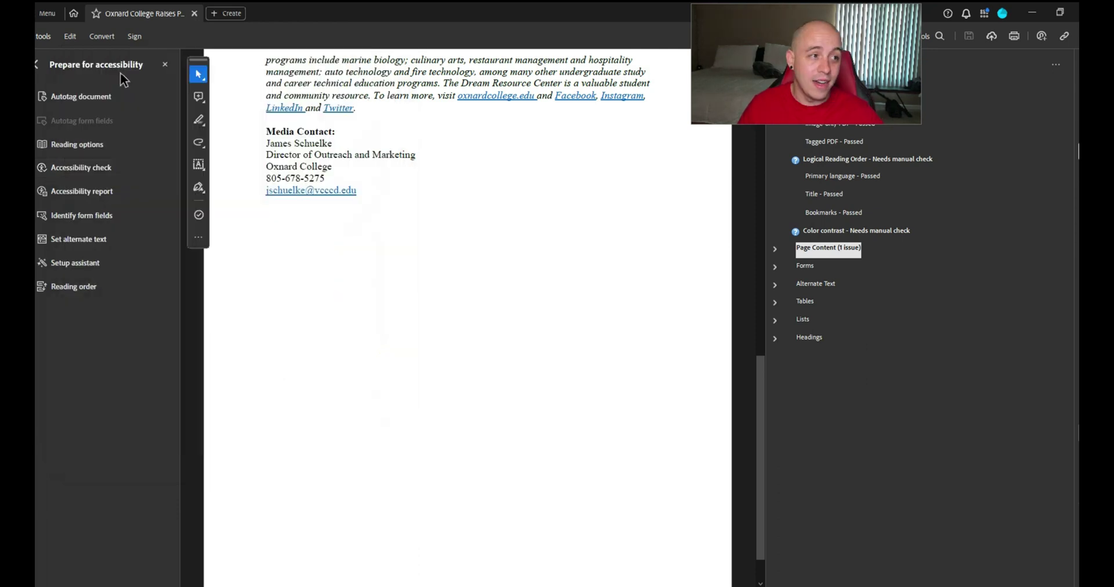
pyautogui.click(37, 65)
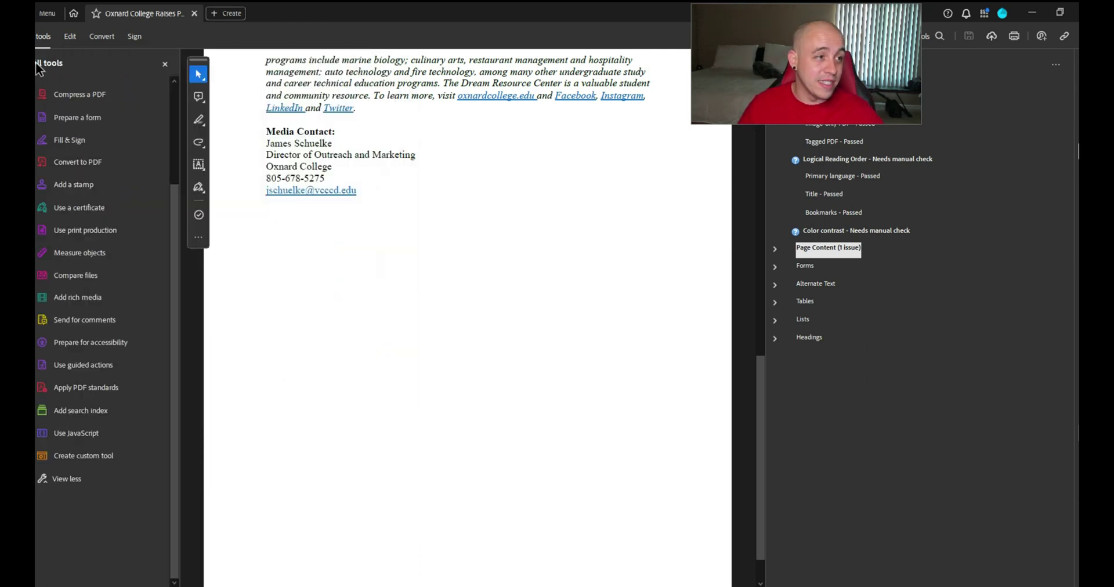
pyautogui.click(72, 231)
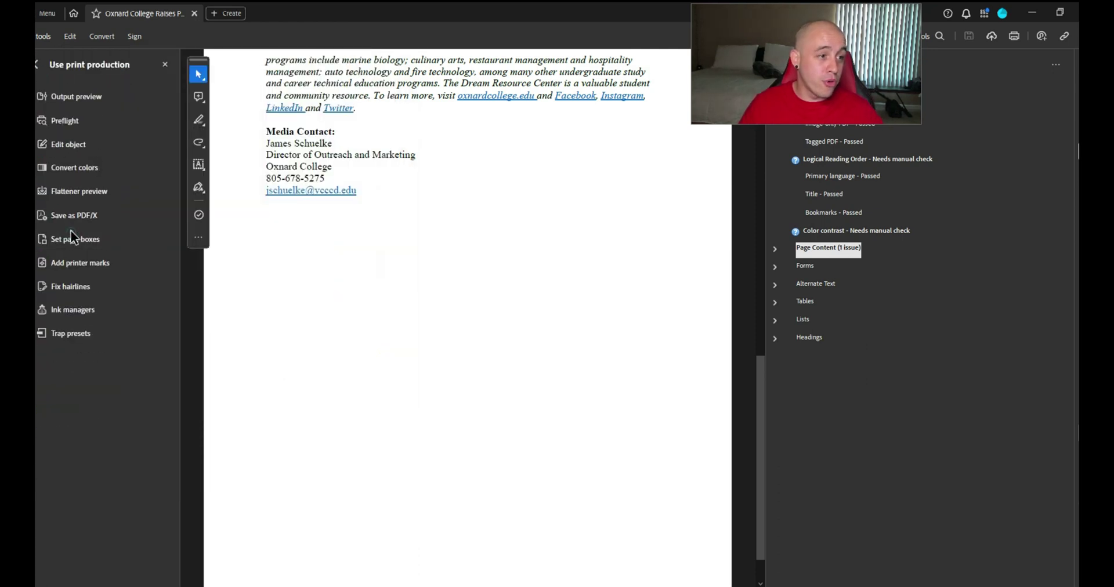
pyautogui.click(68, 120)
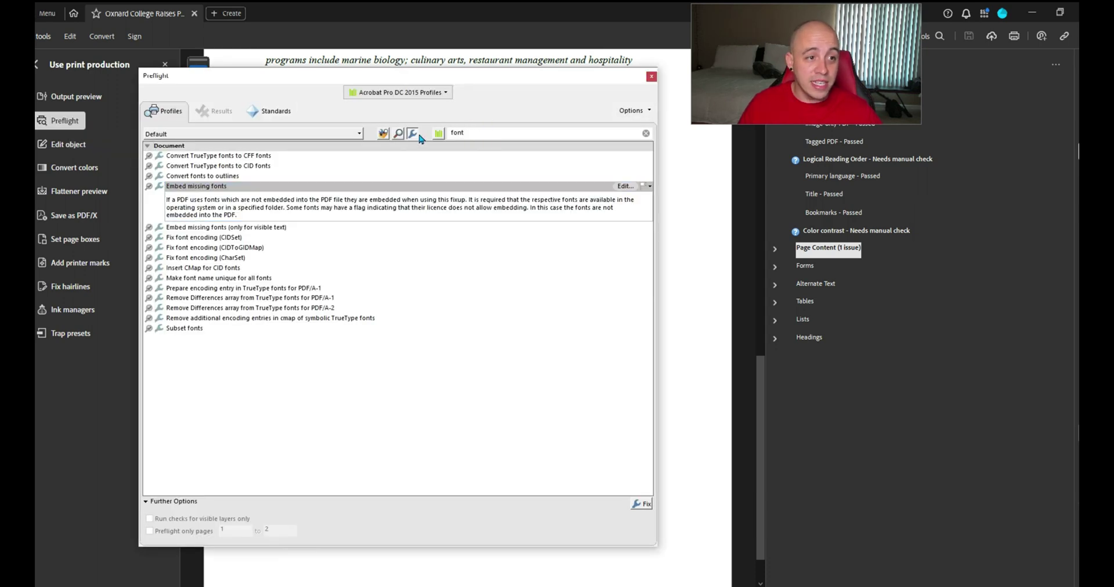
pyautogui.doubleClick(474, 134)
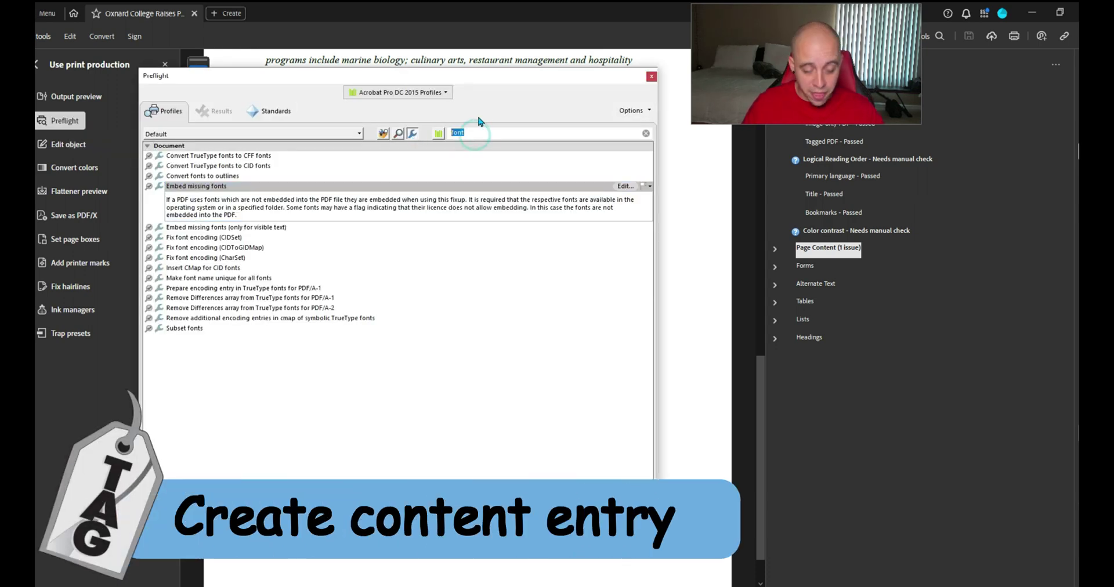
pyautogui.write('anno')
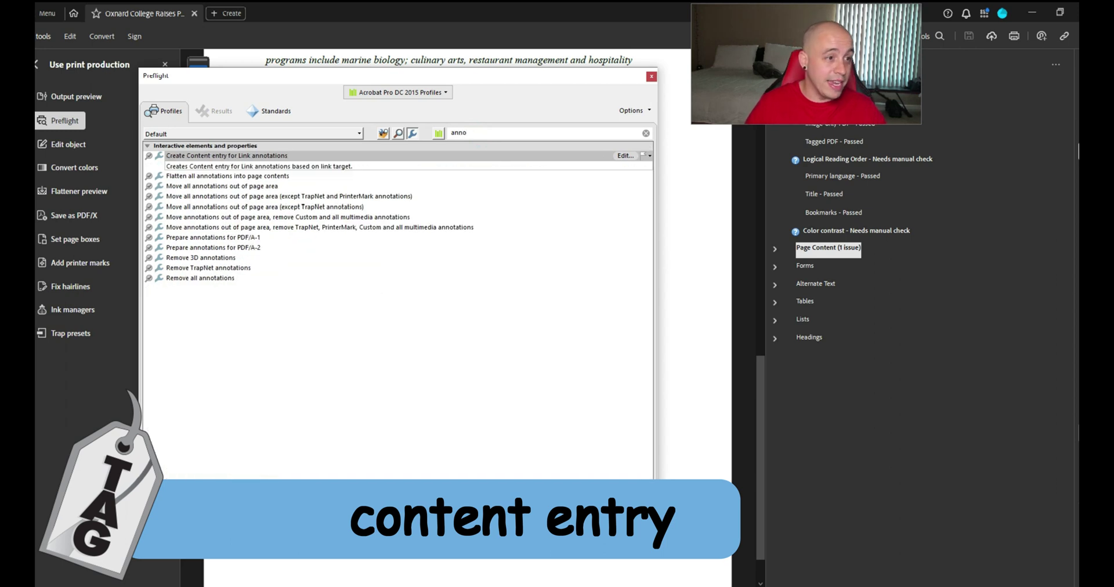
pyautogui.click(335, 154)
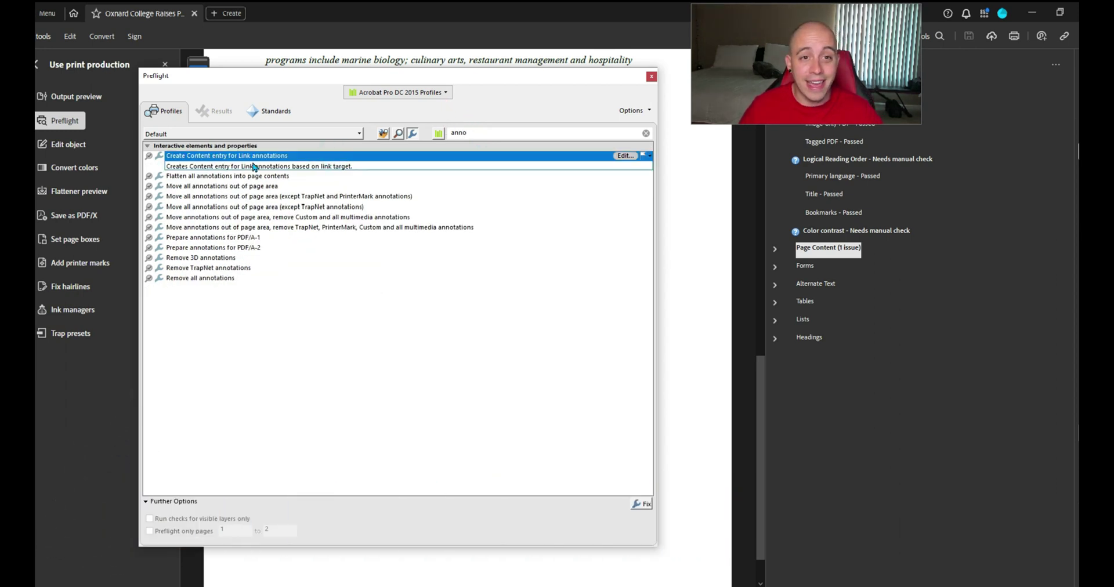
pyautogui.click(642, 504)
pyautogui.click(572, 491)
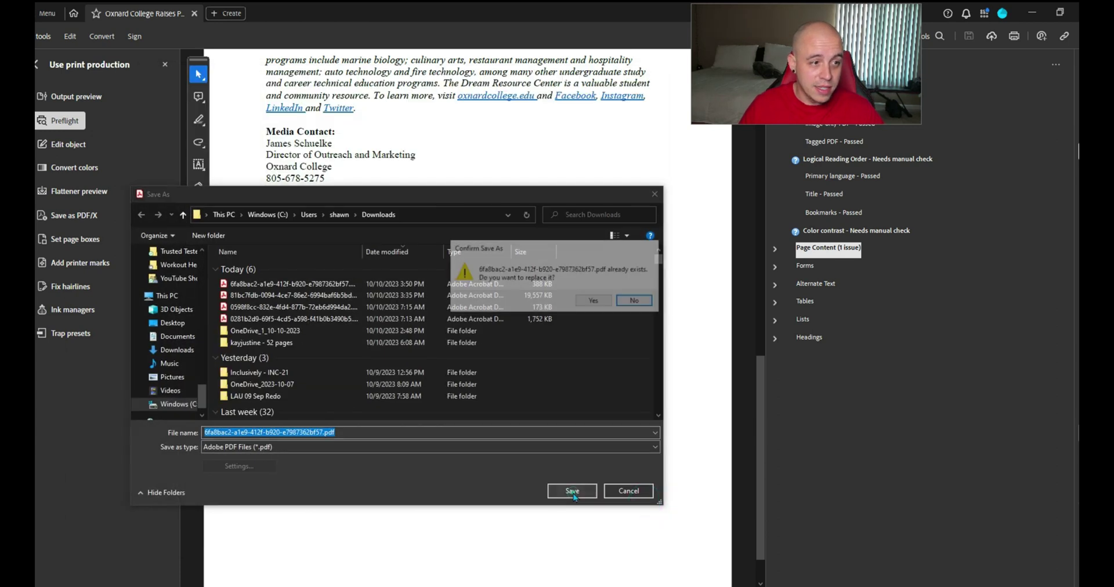
pyautogui.click(594, 301)
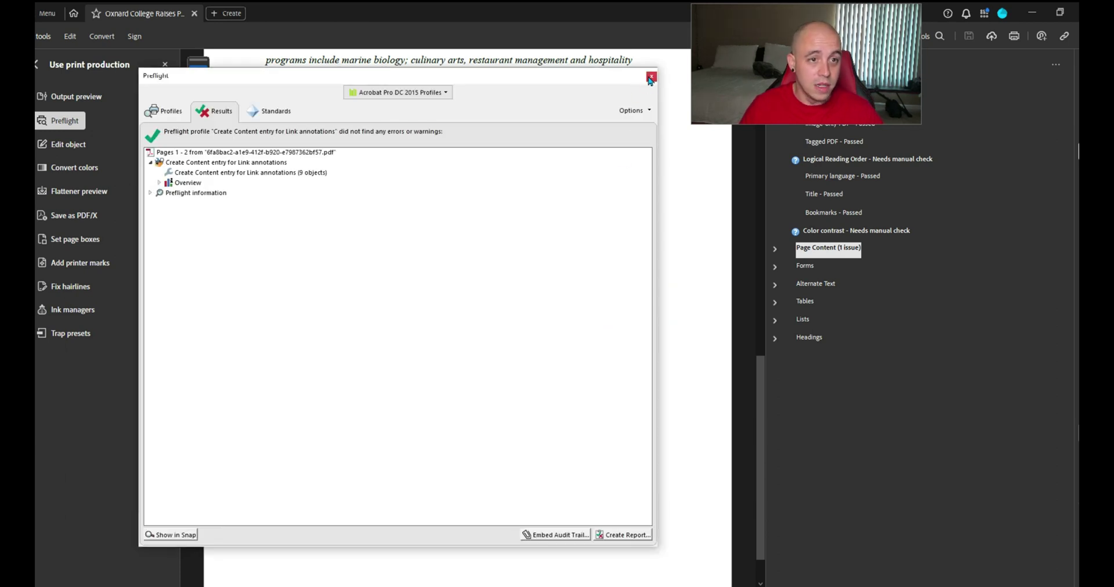
pyautogui.click(651, 76)
# Run the 'Set PDF/UA-1 entry' fixup, found by searching 'ua', and overwrite the file
pyautogui.click(61, 119)
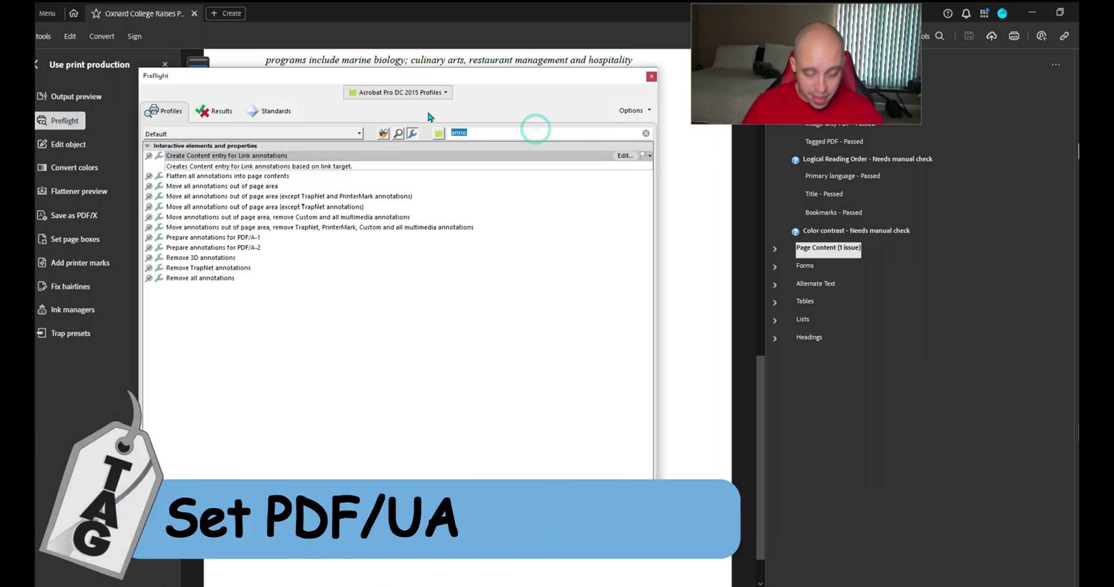
pyautogui.write('pdf')
pyautogui.press('BackSpace')
pyautogui.press('BackSpace')
pyautogui.press('BackSpace')
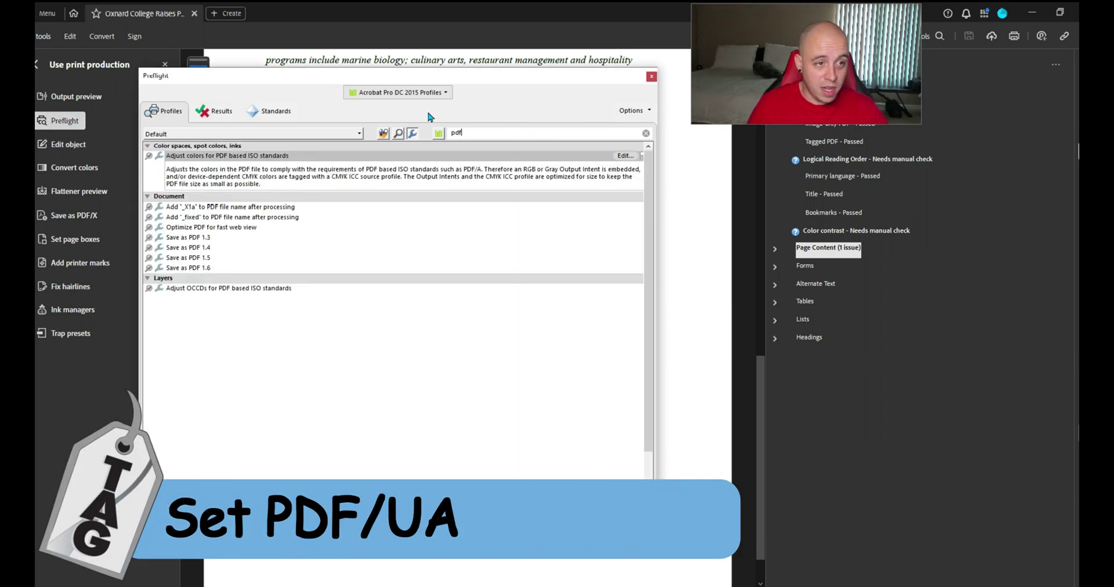
pyautogui.write('ua')
pyautogui.click(234, 218)
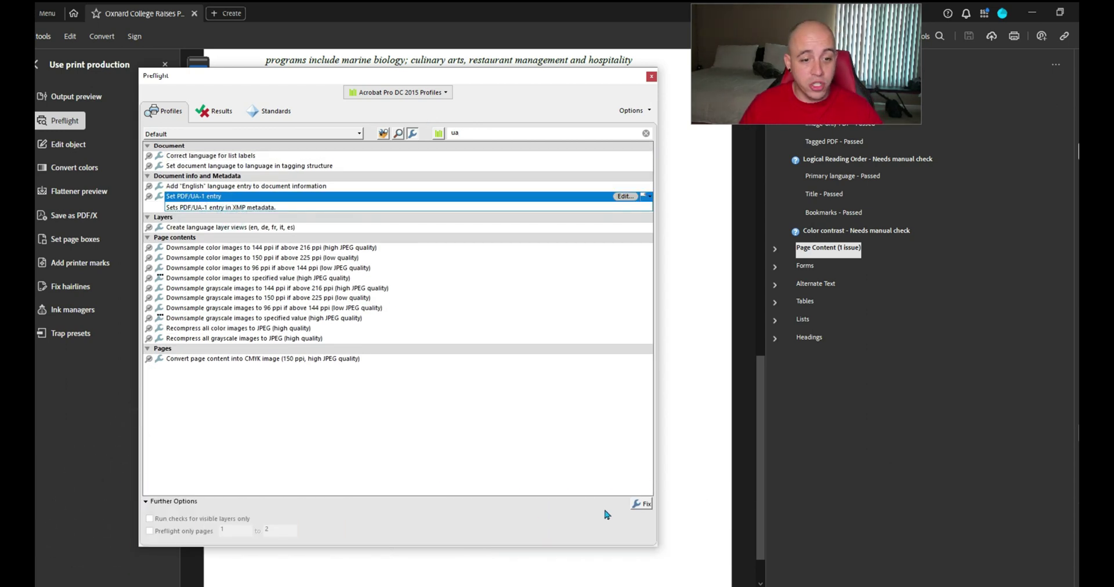
pyautogui.click(638, 504)
pyautogui.click(568, 493)
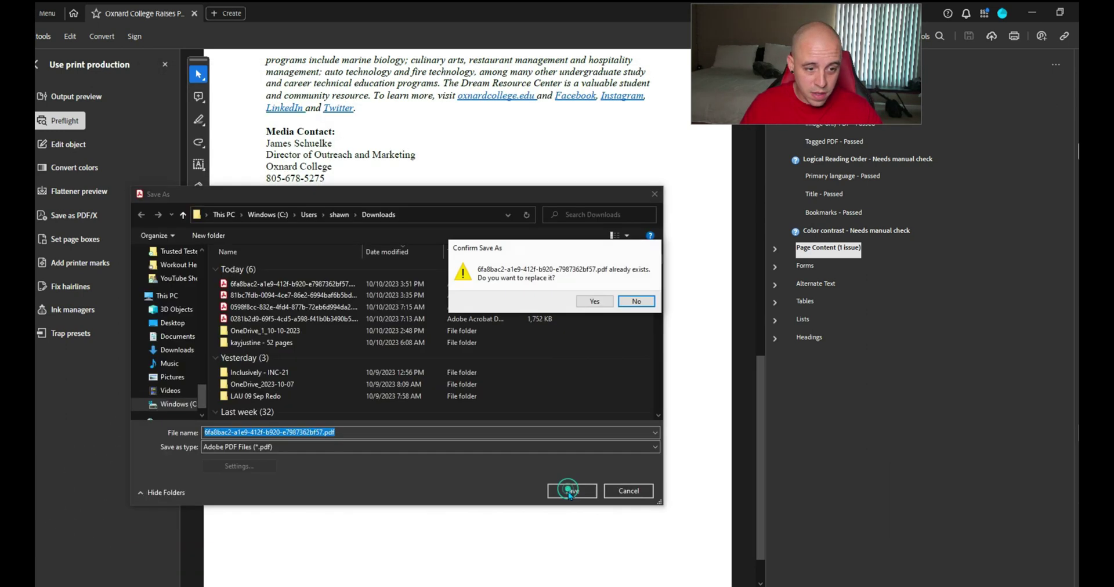
pyautogui.click(600, 302)
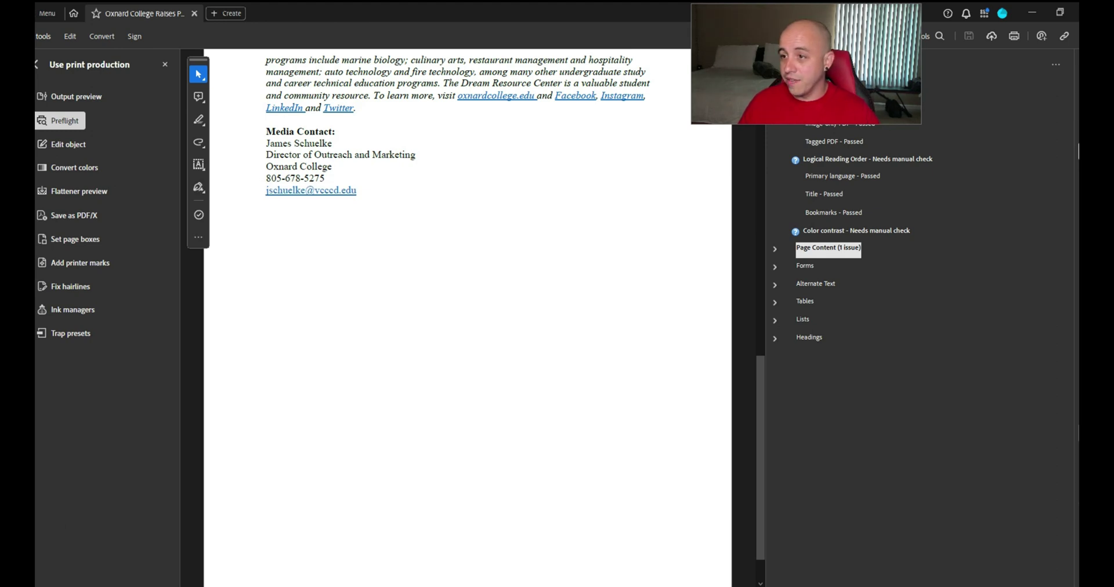
# Review Document Properties' Security, Fonts, Initial View and Advanced tabs, confirming all four fonts are embedded
pyautogui.click(49, 14)
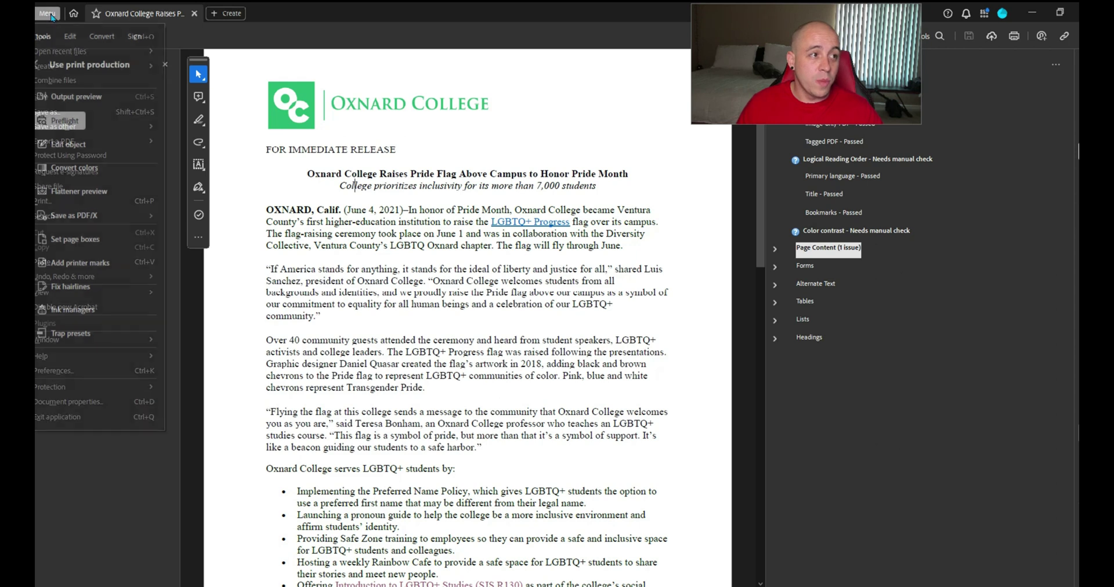
pyautogui.click(82, 406)
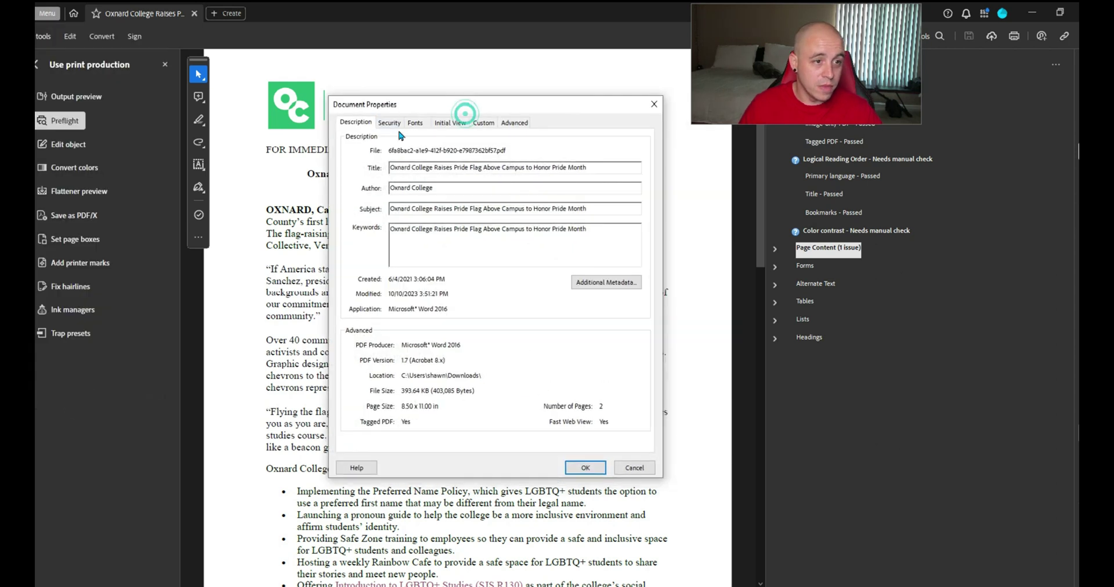
pyautogui.click(390, 123)
pyautogui.click(415, 122)
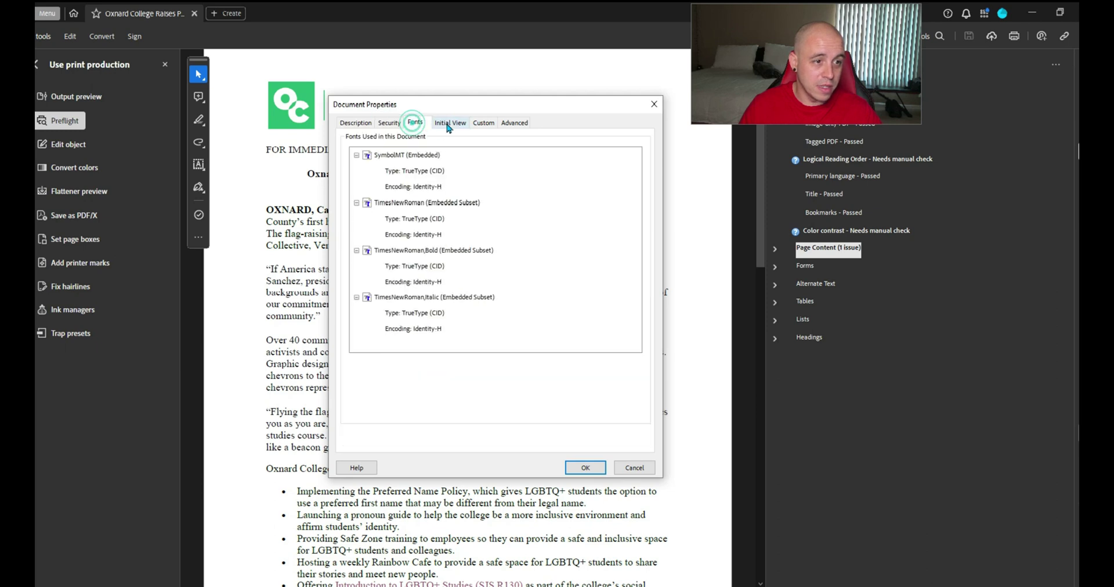
pyautogui.click(450, 123)
pyautogui.click(514, 122)
pyautogui.click(656, 105)
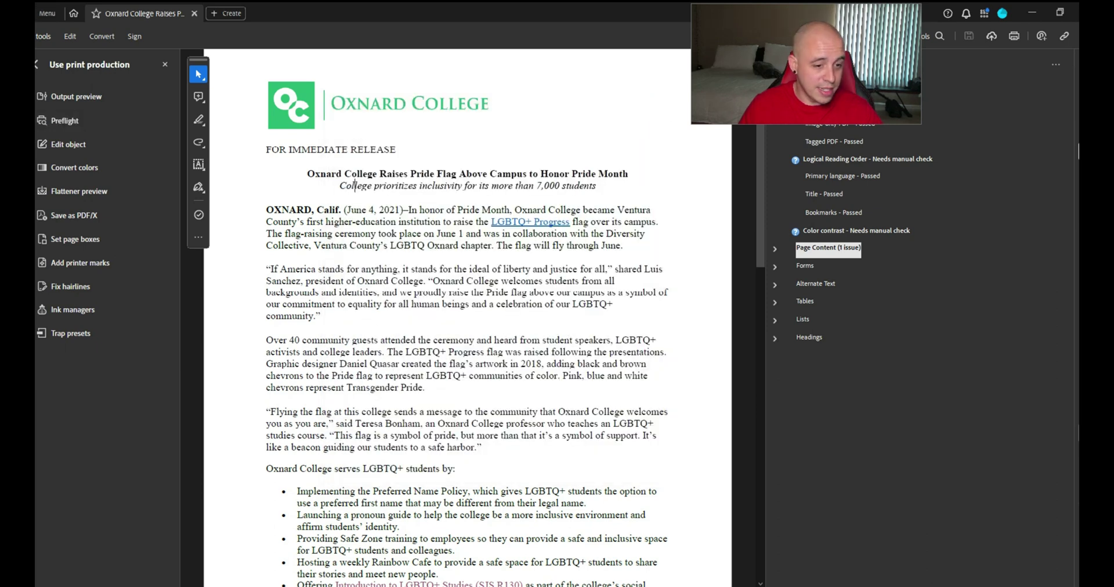